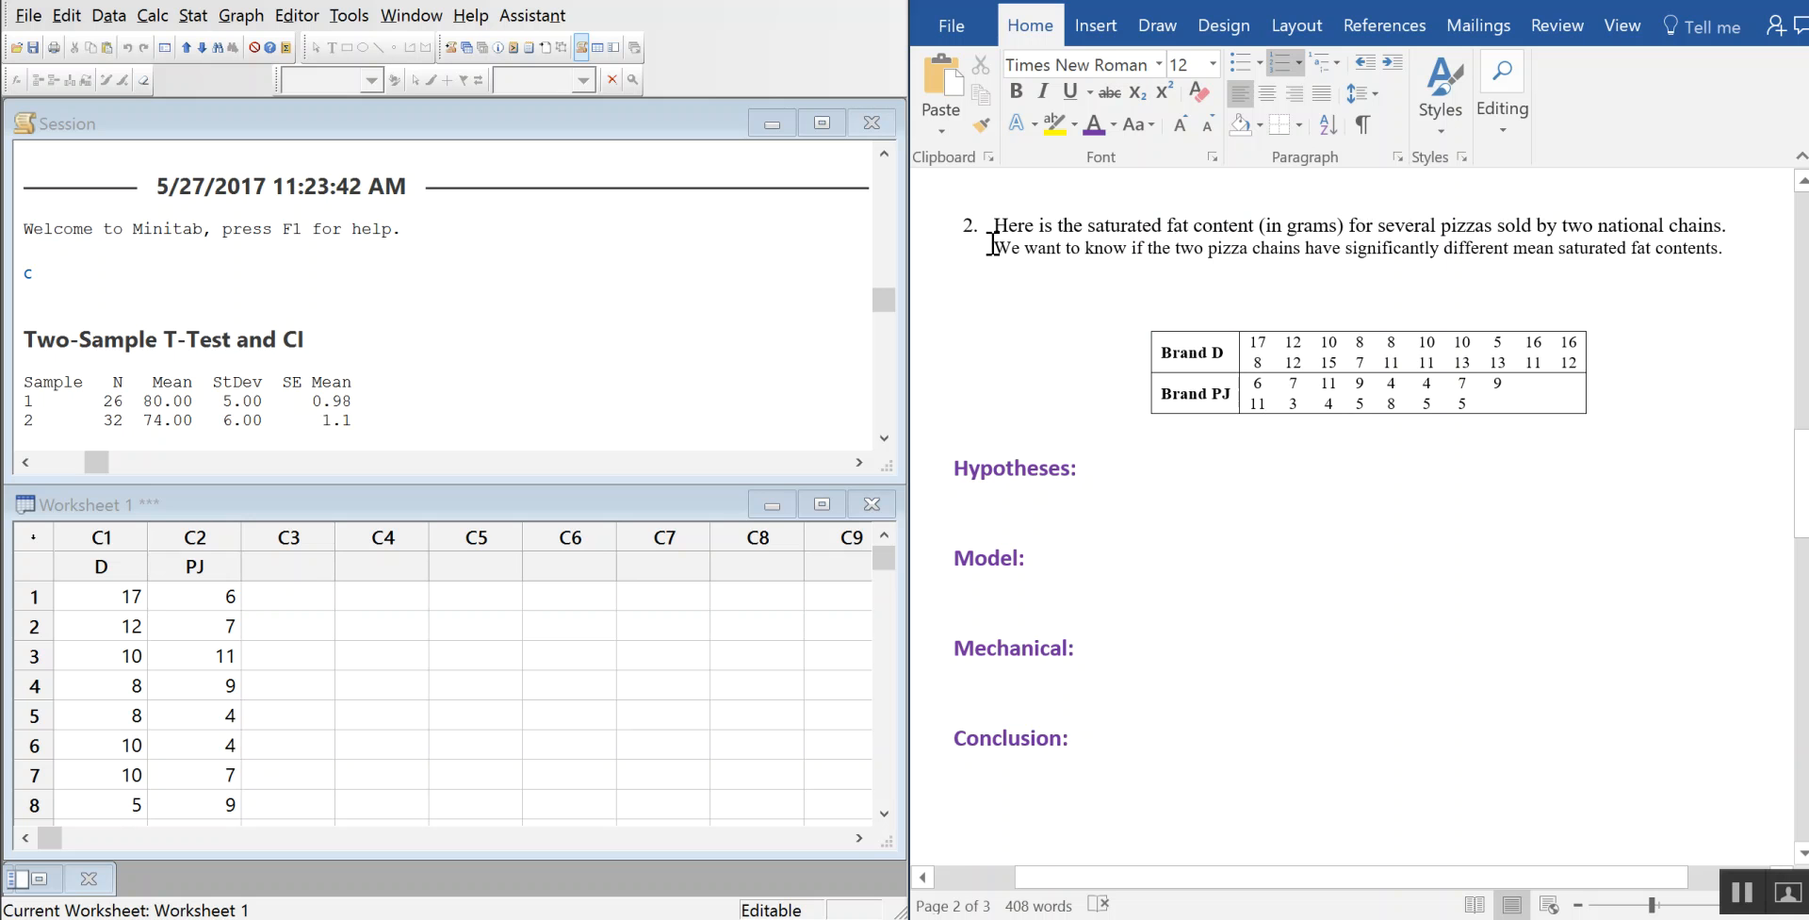
Add the labels "Ho:" and "Ha:" after the Hypotheses heading of question 2, leaving a gap between them.
scroll(1793, 376, "down", 1)
scroll(1765, 577, "down", 1)
scroll(1781, 585, "up", 2)
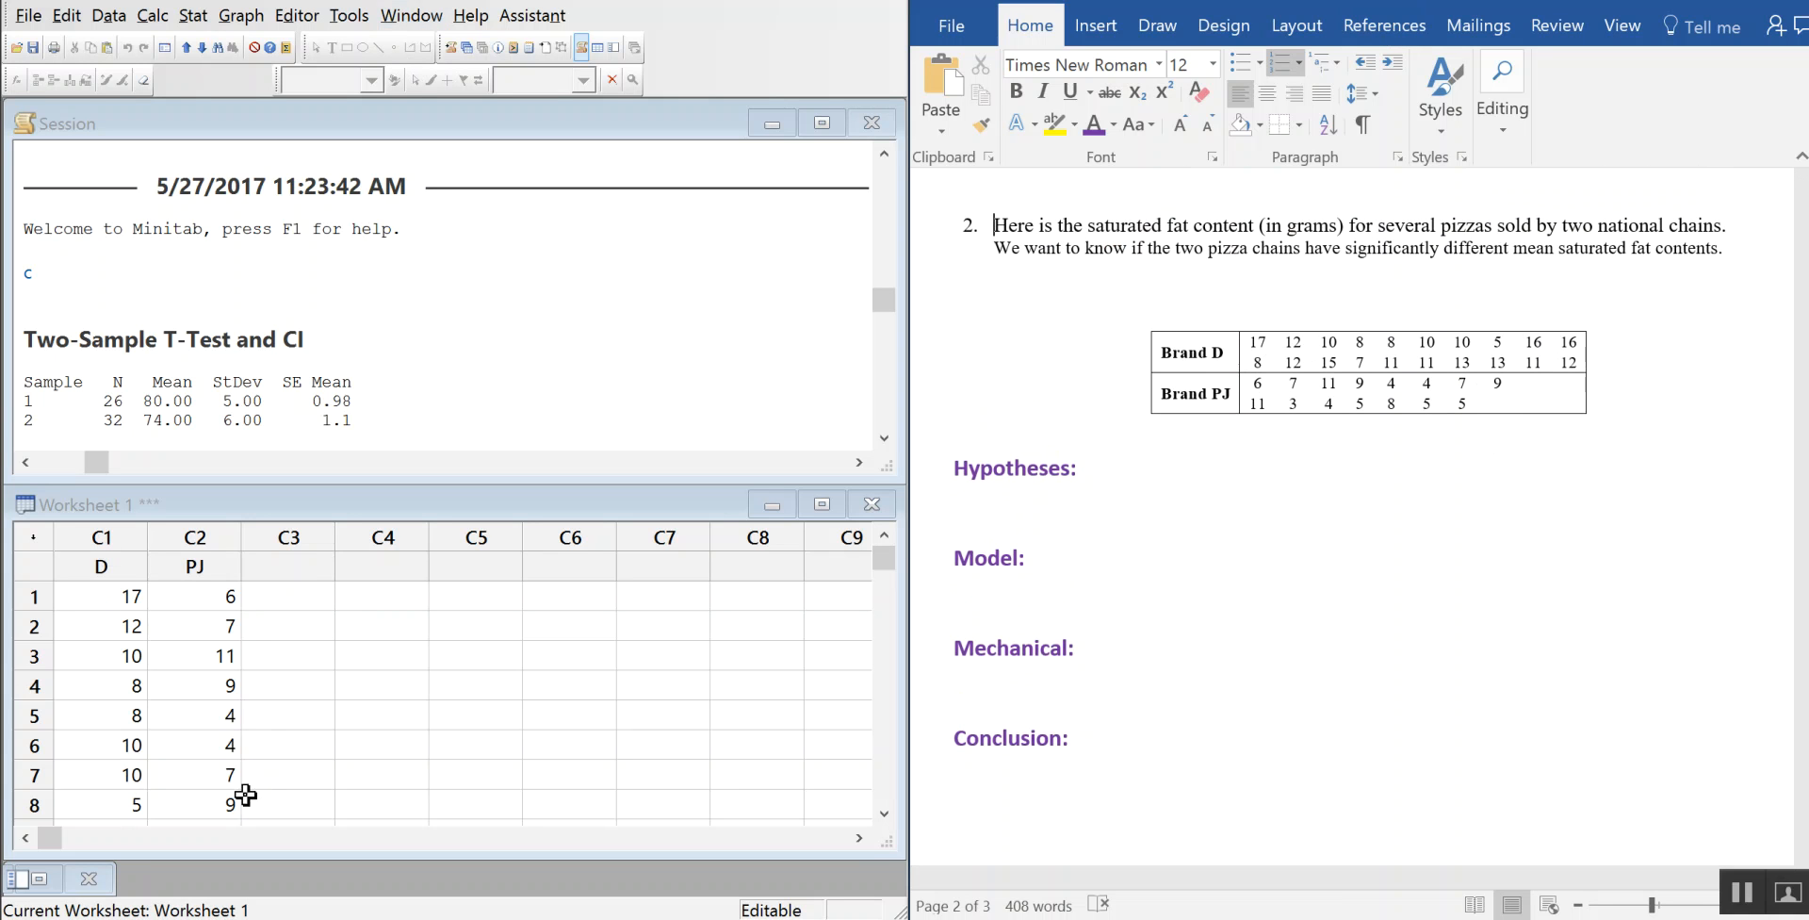
left_click(1161, 471)
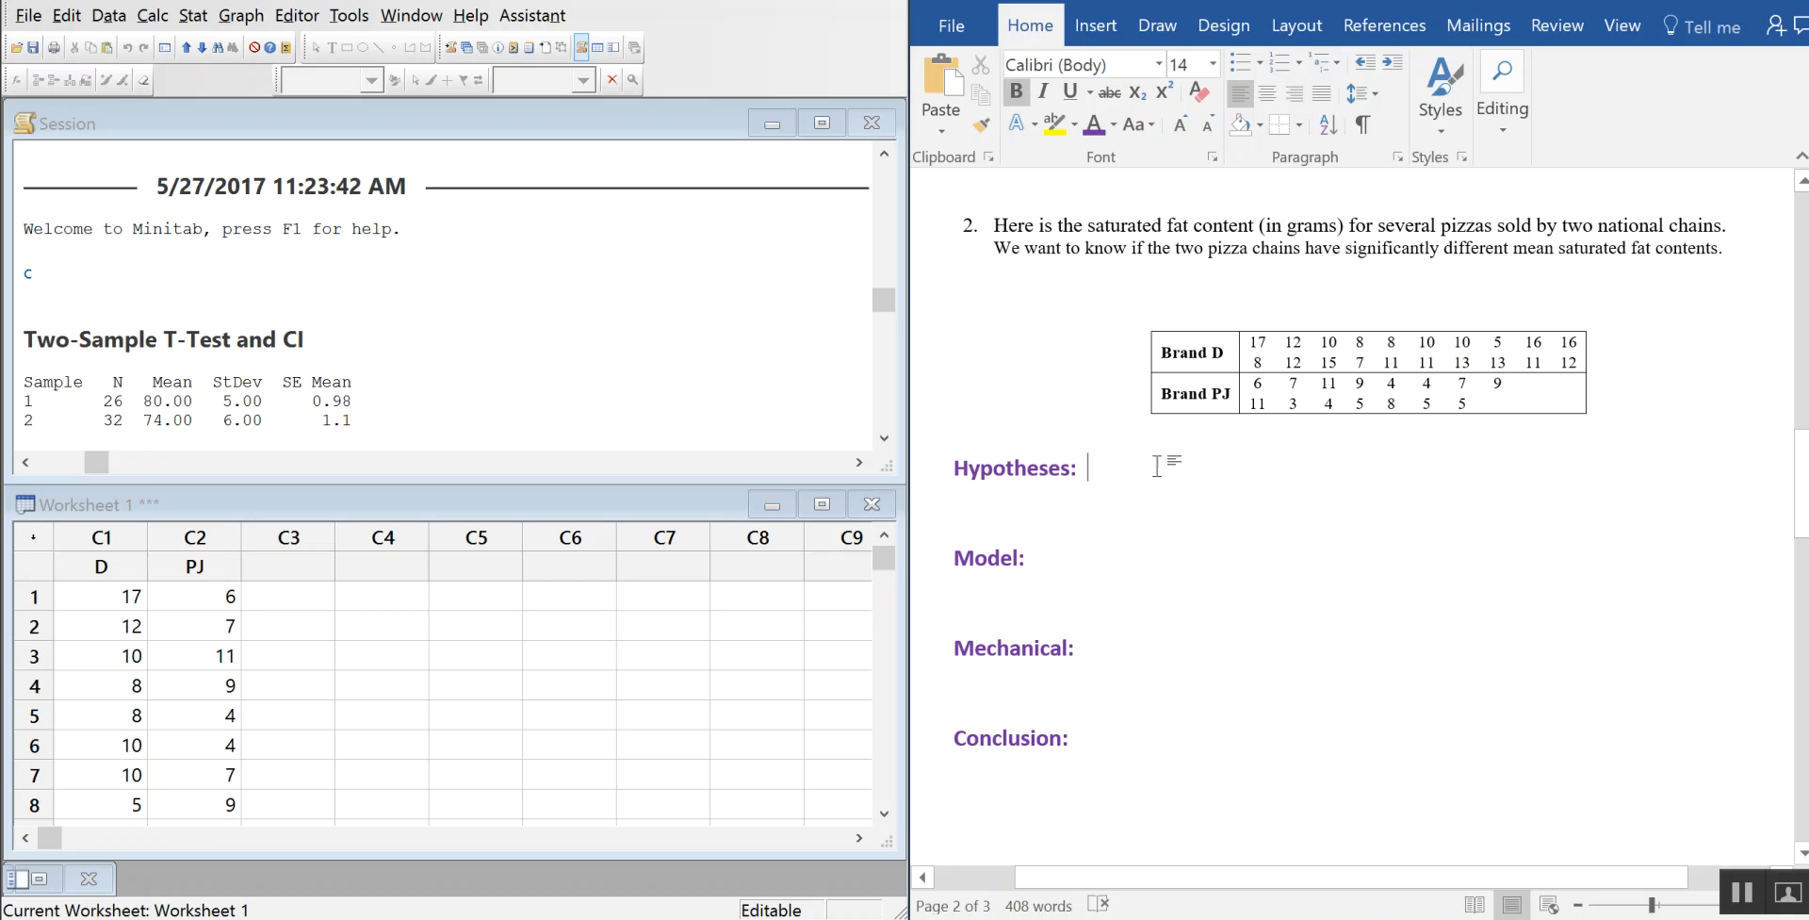
type("Ho")
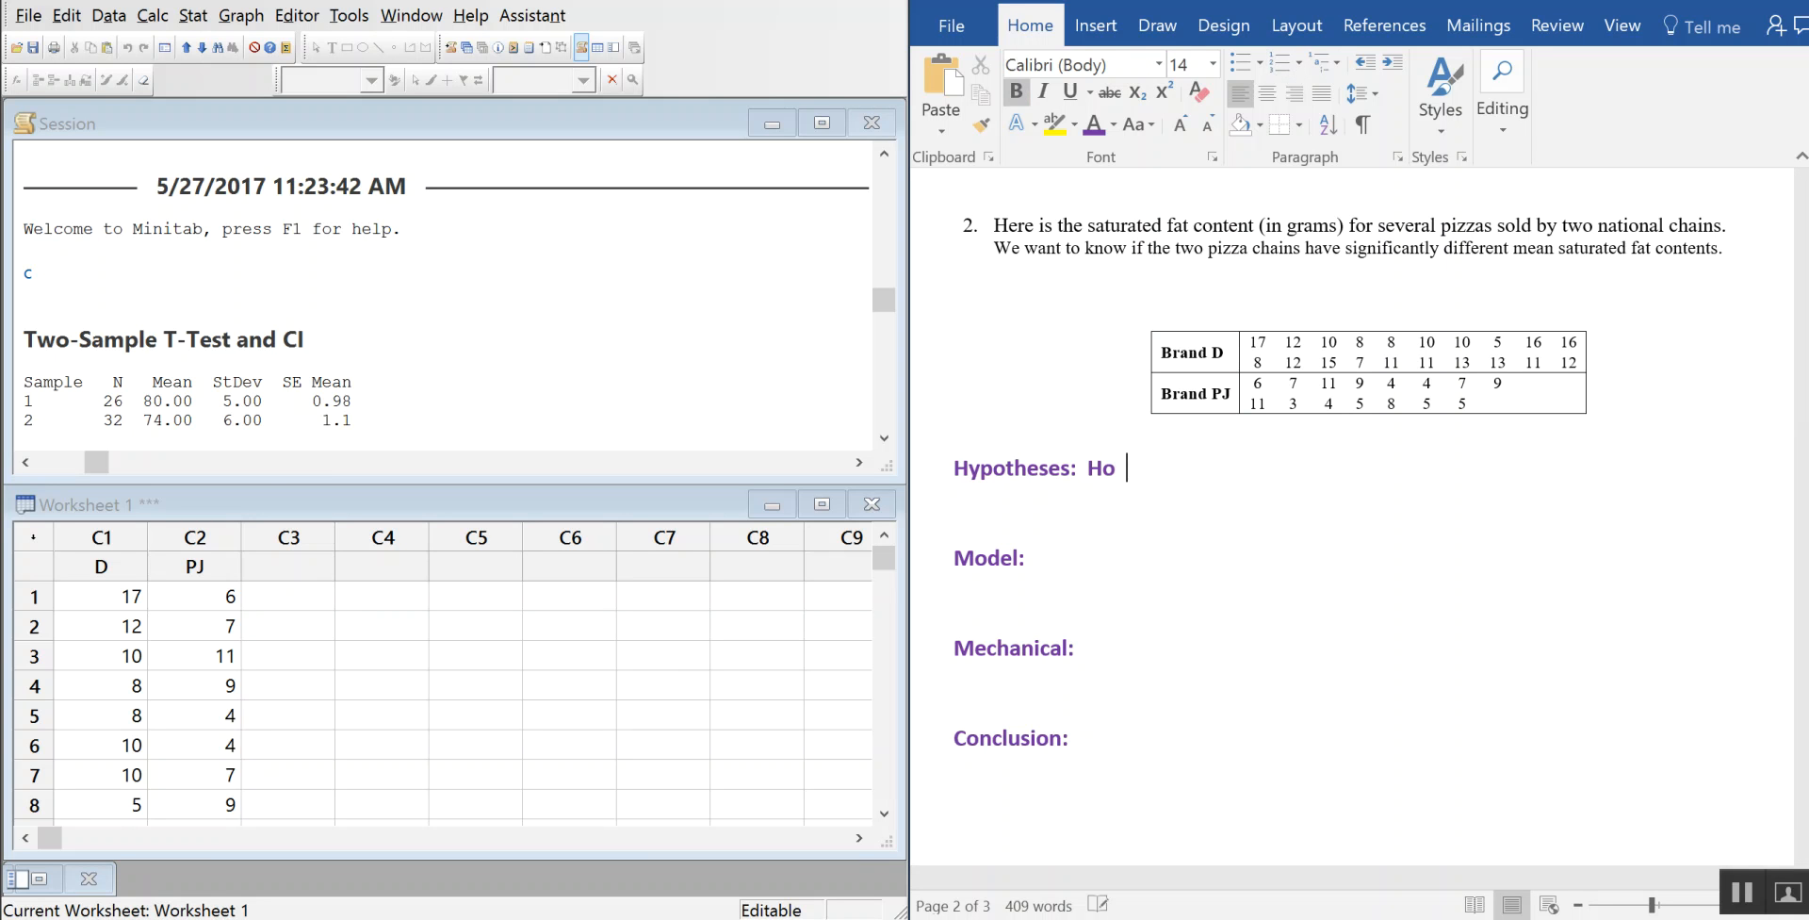
type(":    Ha:")
Insert a μ symbol after "Ho:" and extend it with "_D-".
left_click(1098, 22)
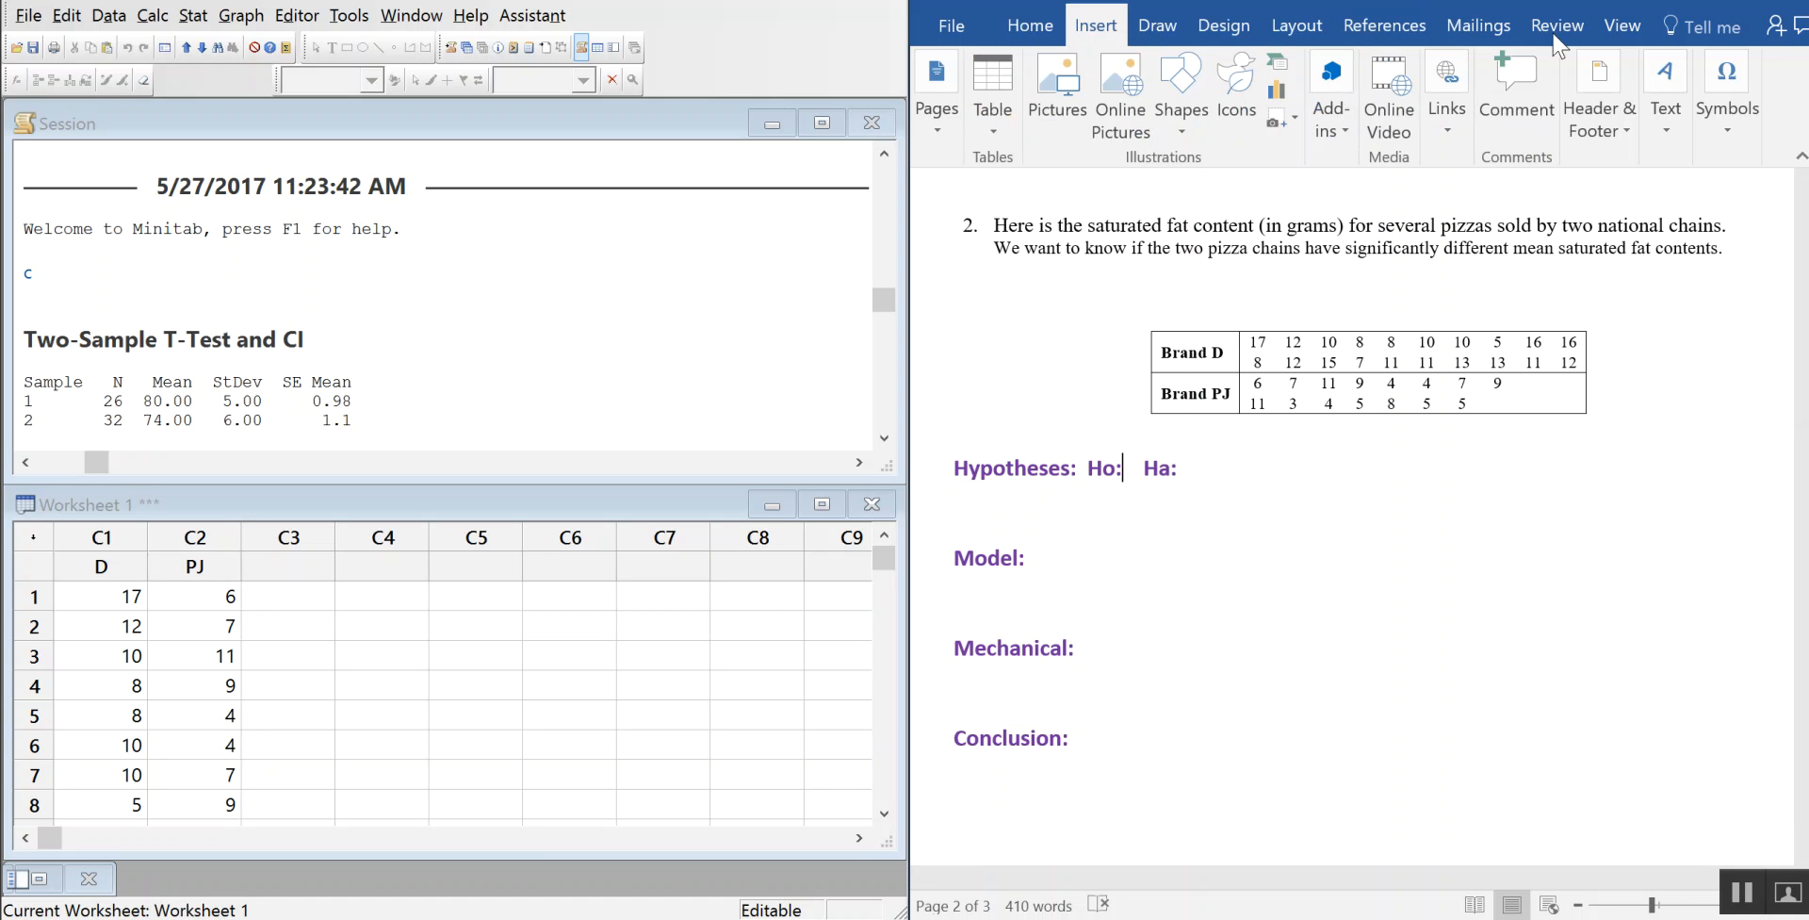
left_click(1717, 138)
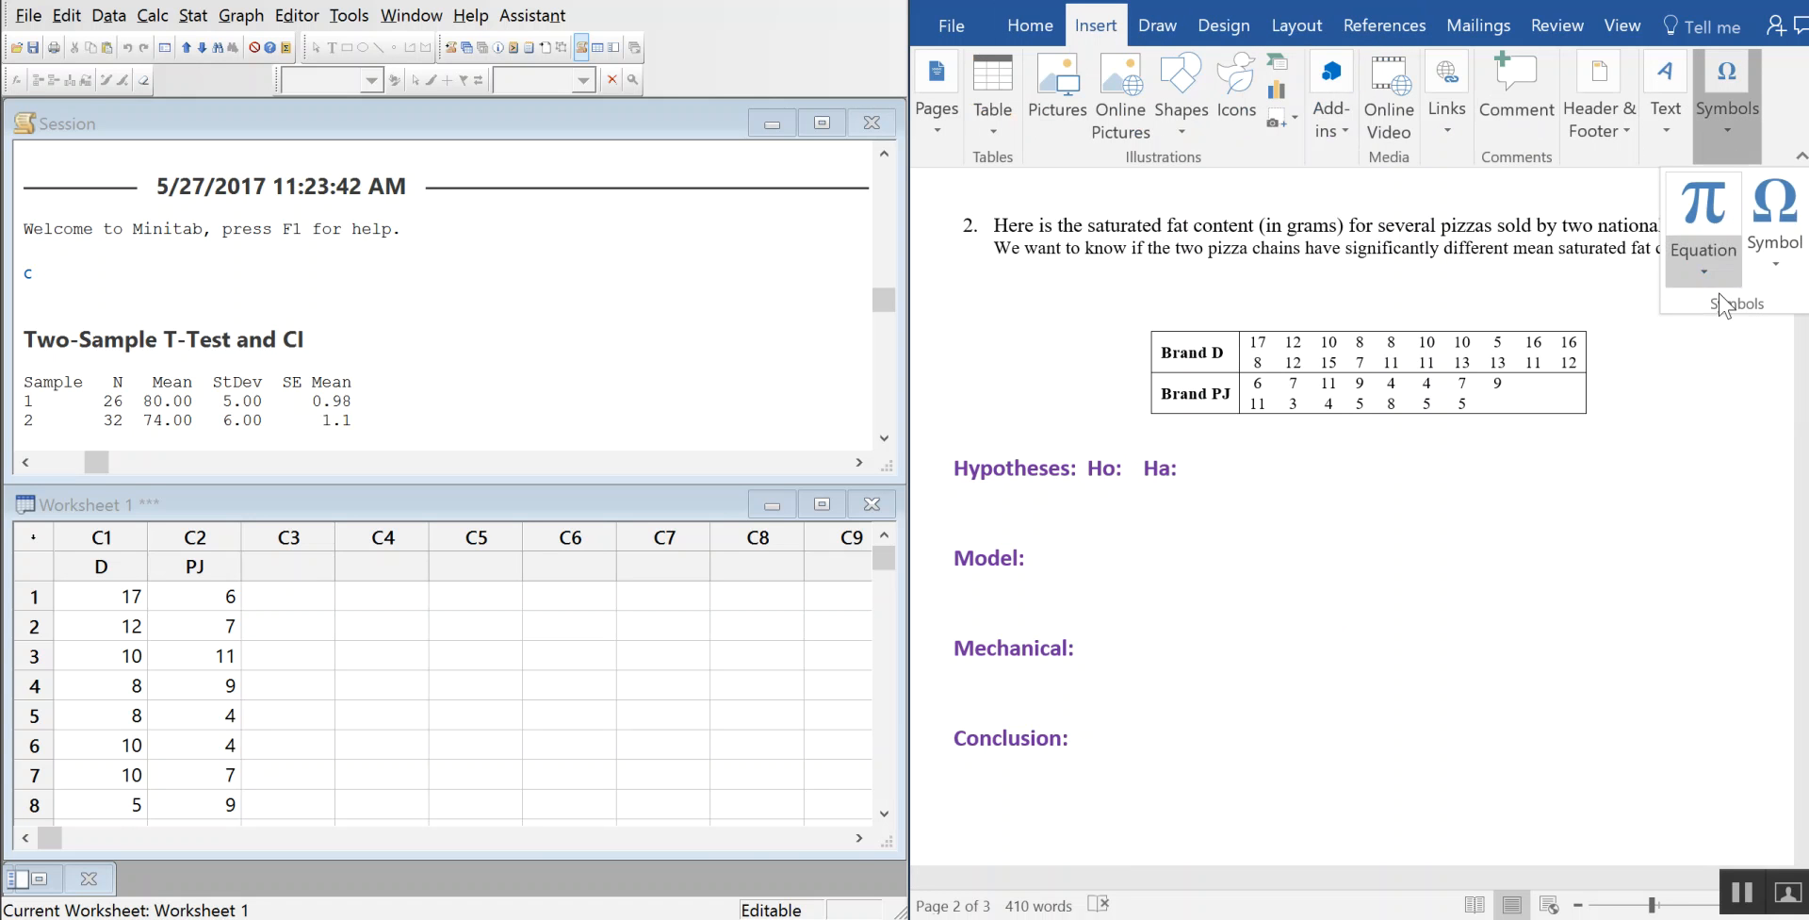
left_click(1764, 247)
left_click(1665, 314)
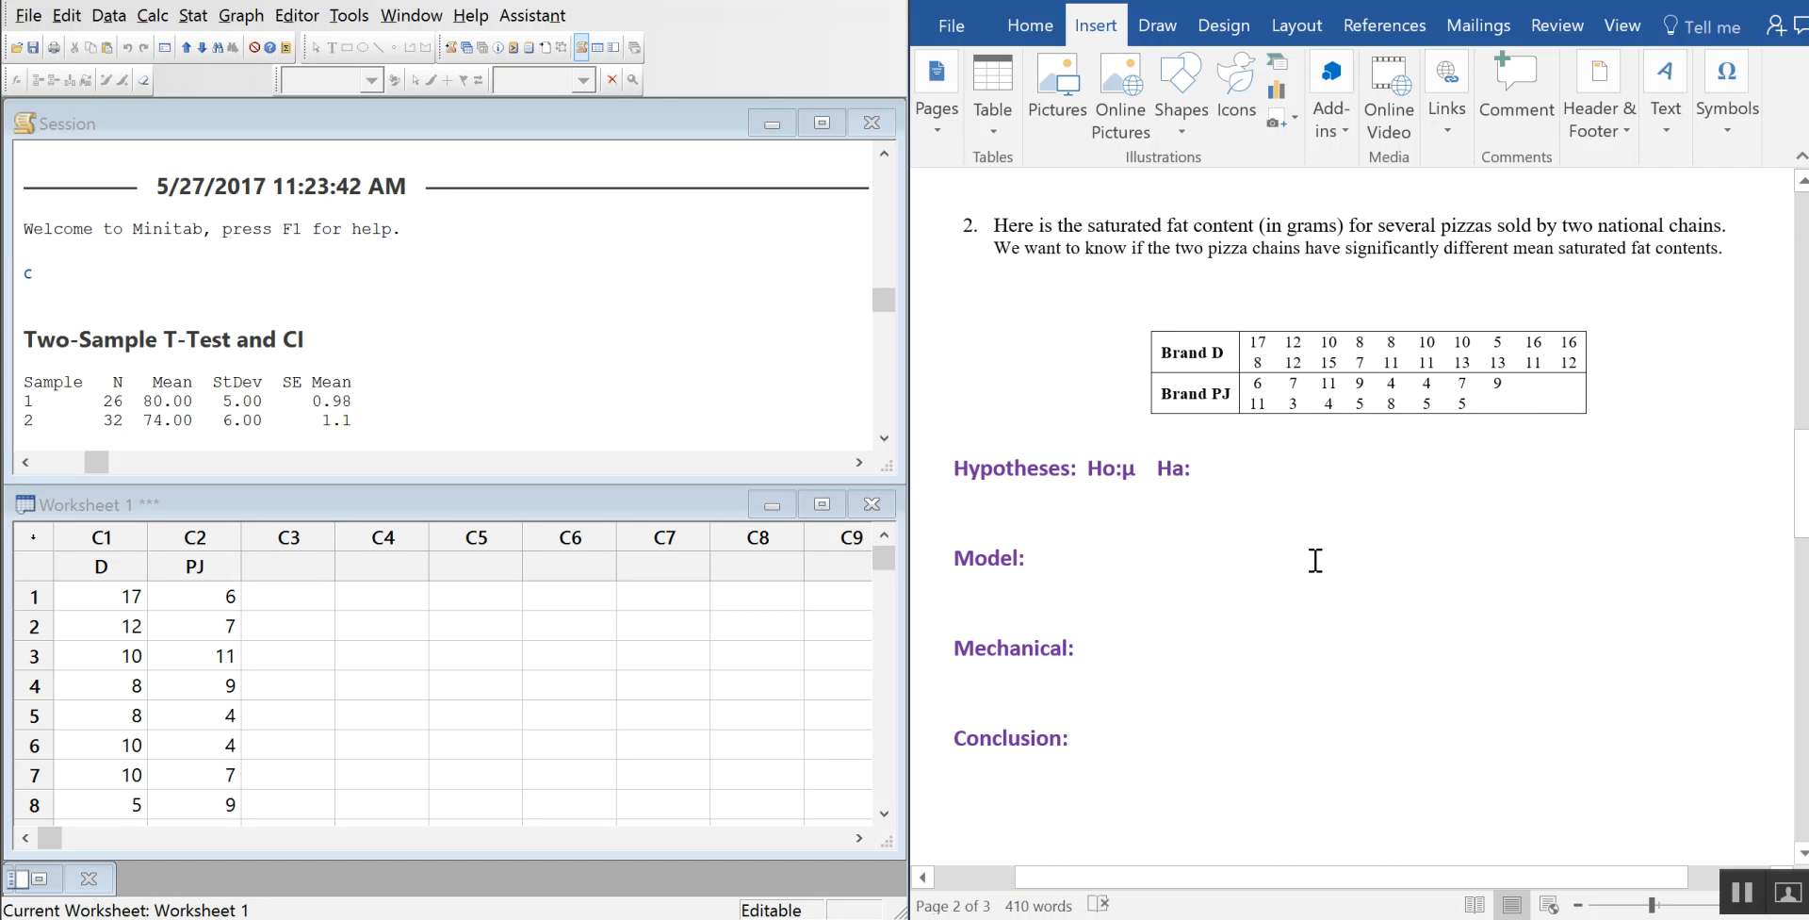
type("D")
key("BackSpace")
type("_D")
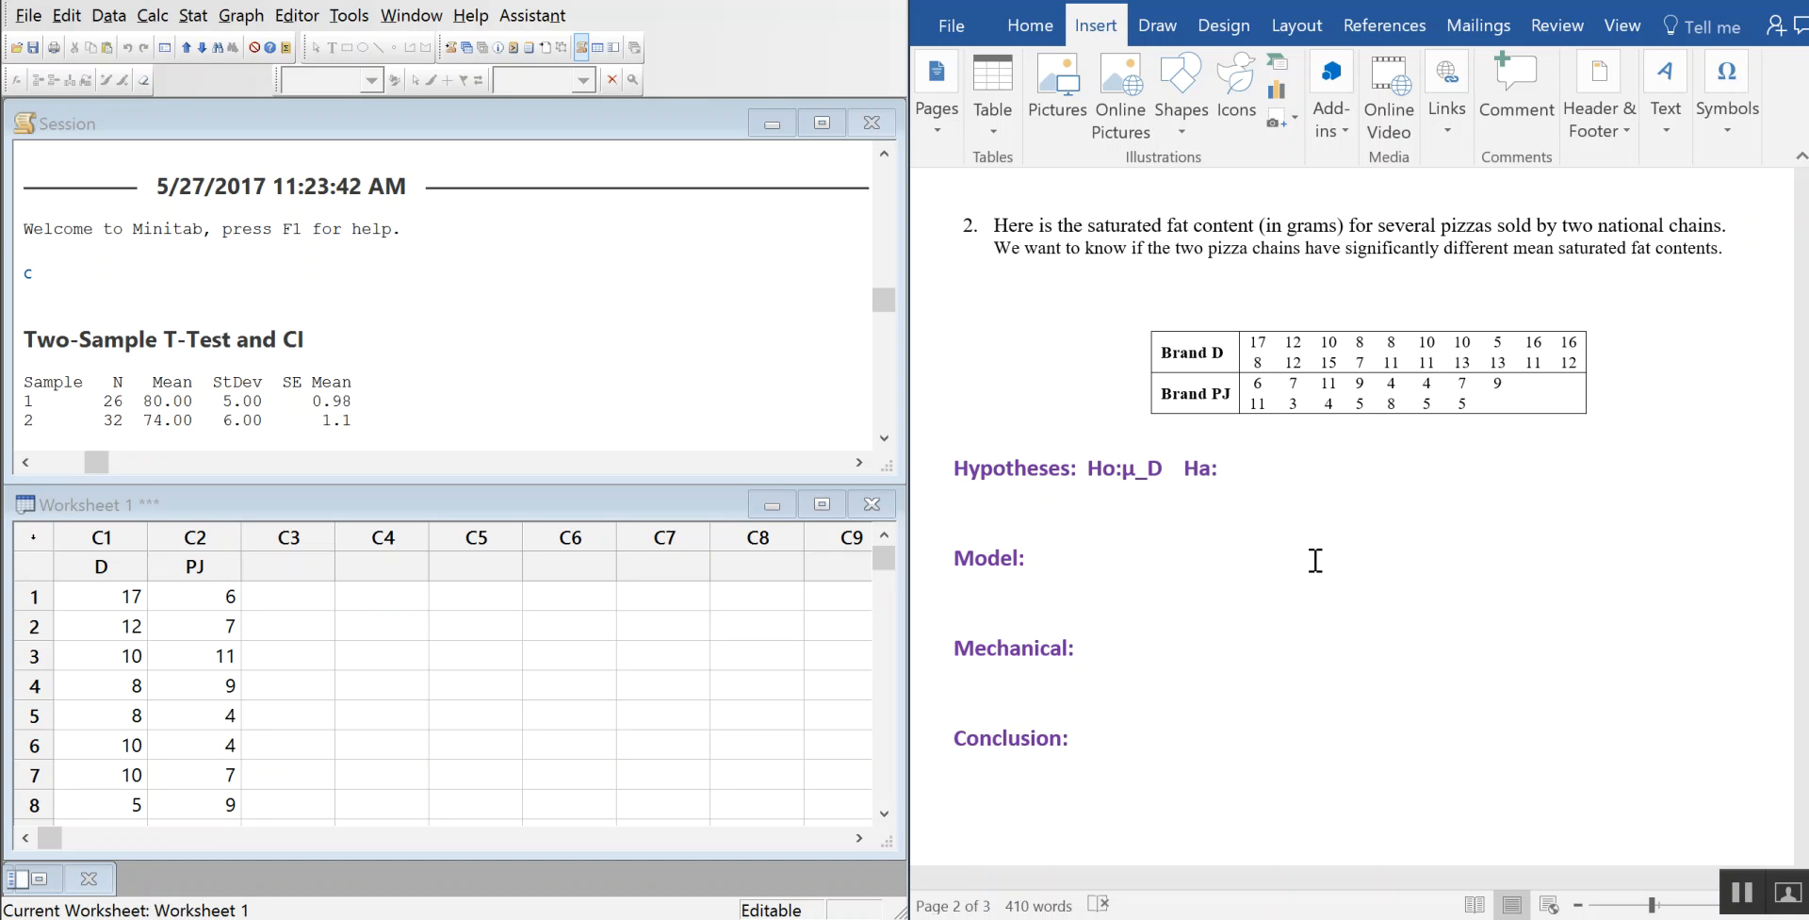
type("-")
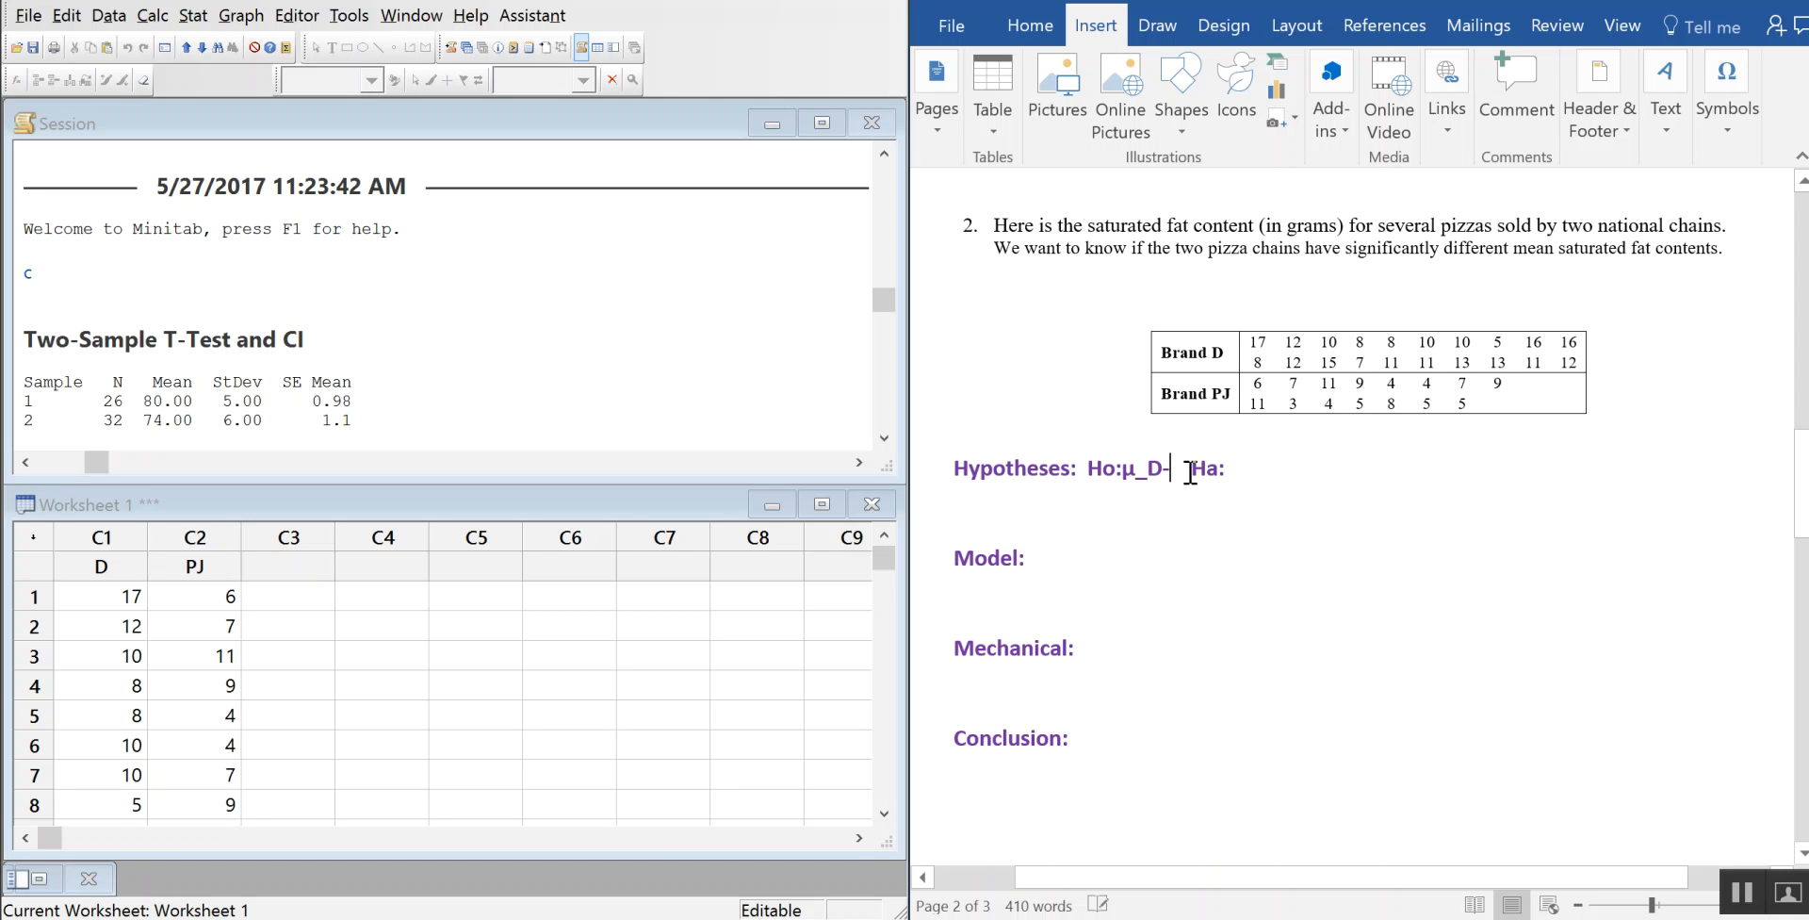
Duplicate the μ_D term after the minus sign and edit it so the null hypothesis reads "μ_D- μ_PJ=0".
left_click_drag(1162, 471, 1128, 474)
key("ctrl+c")
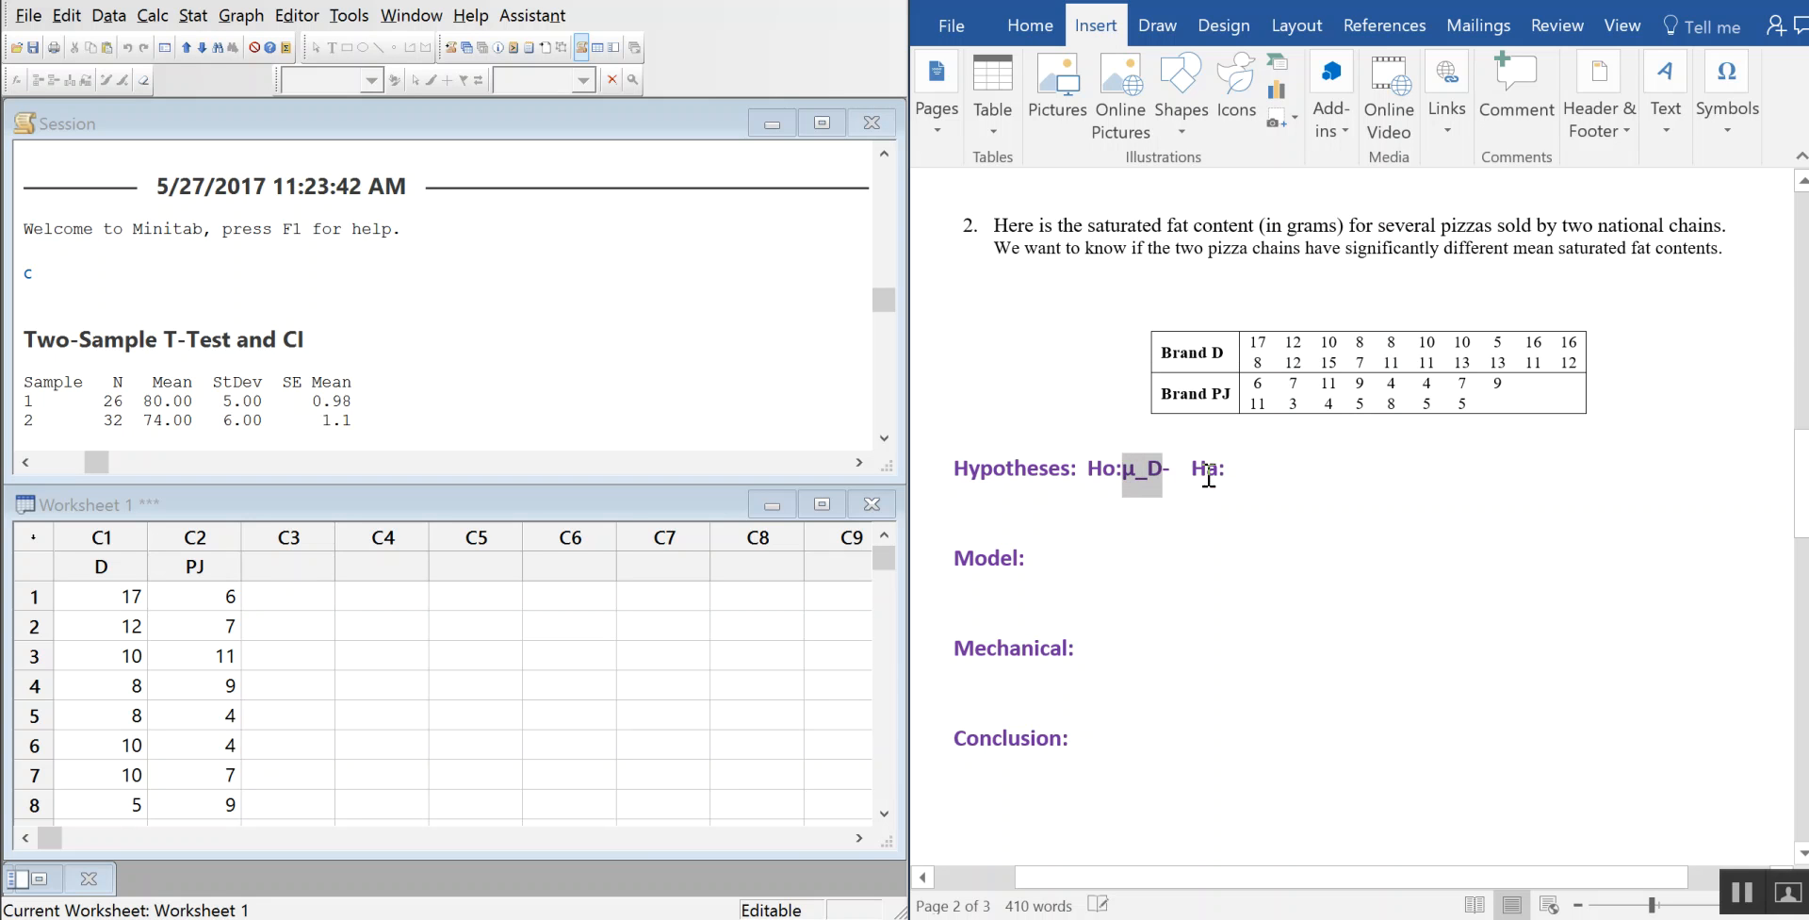
left_click(1174, 468)
key("ctrl+v")
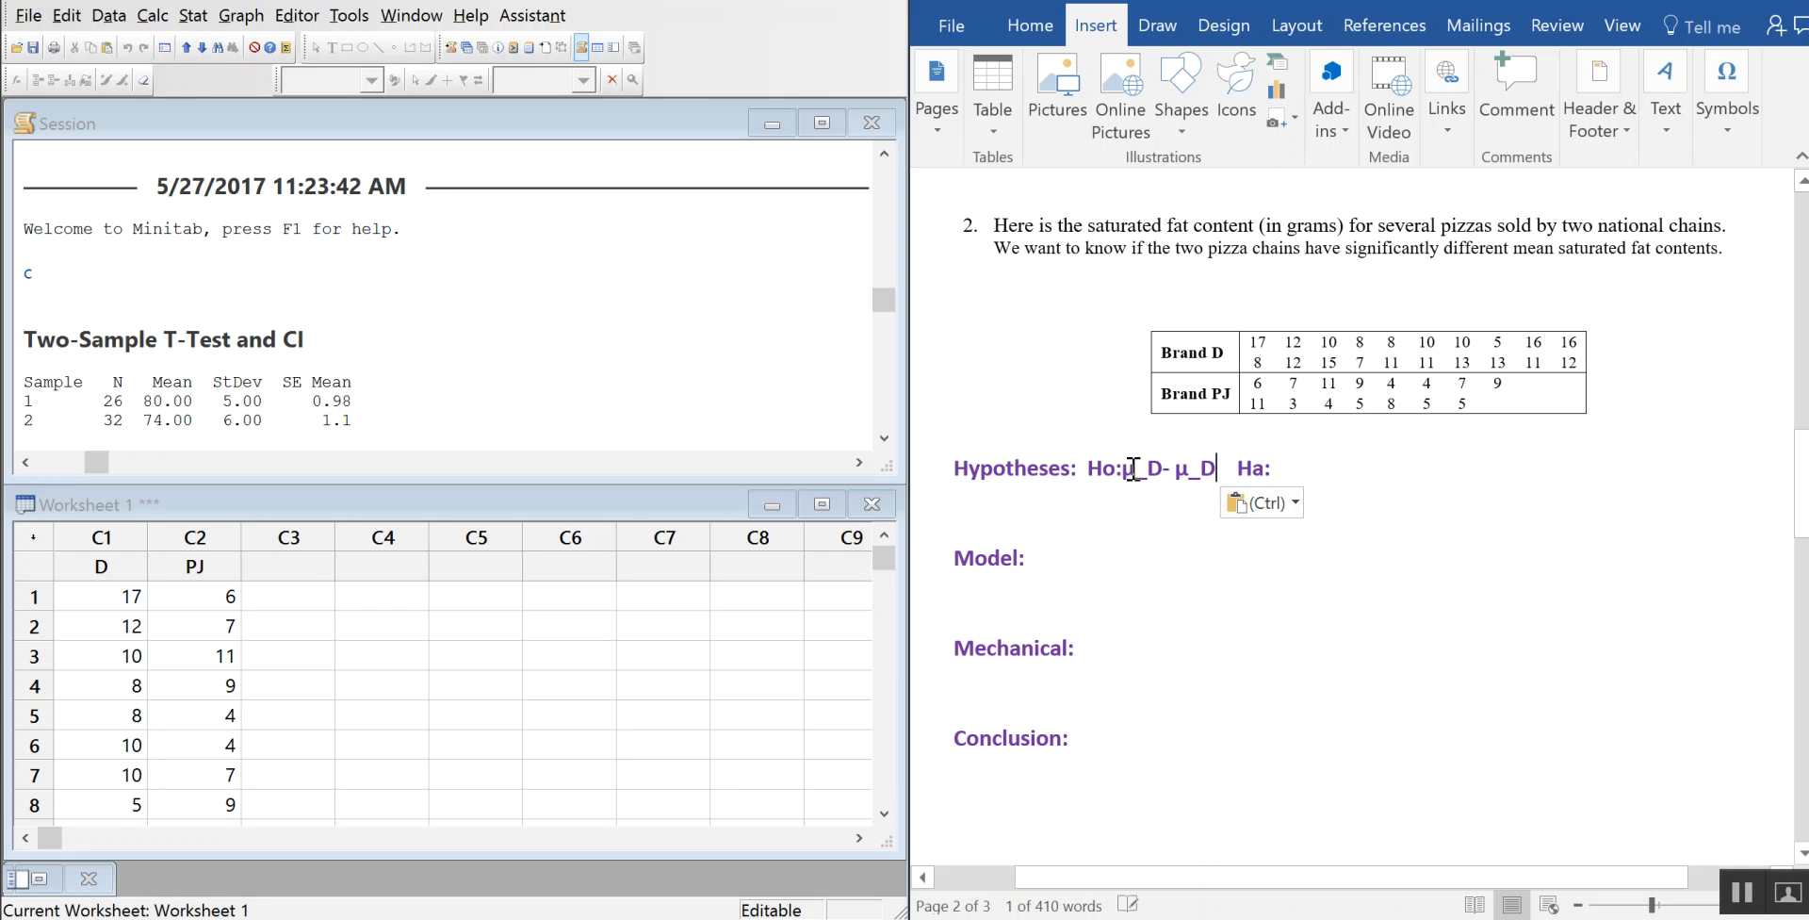
left_click(1125, 470)
left_click(1224, 474)
key("BackSpace")
type("PJ")
type("=0")
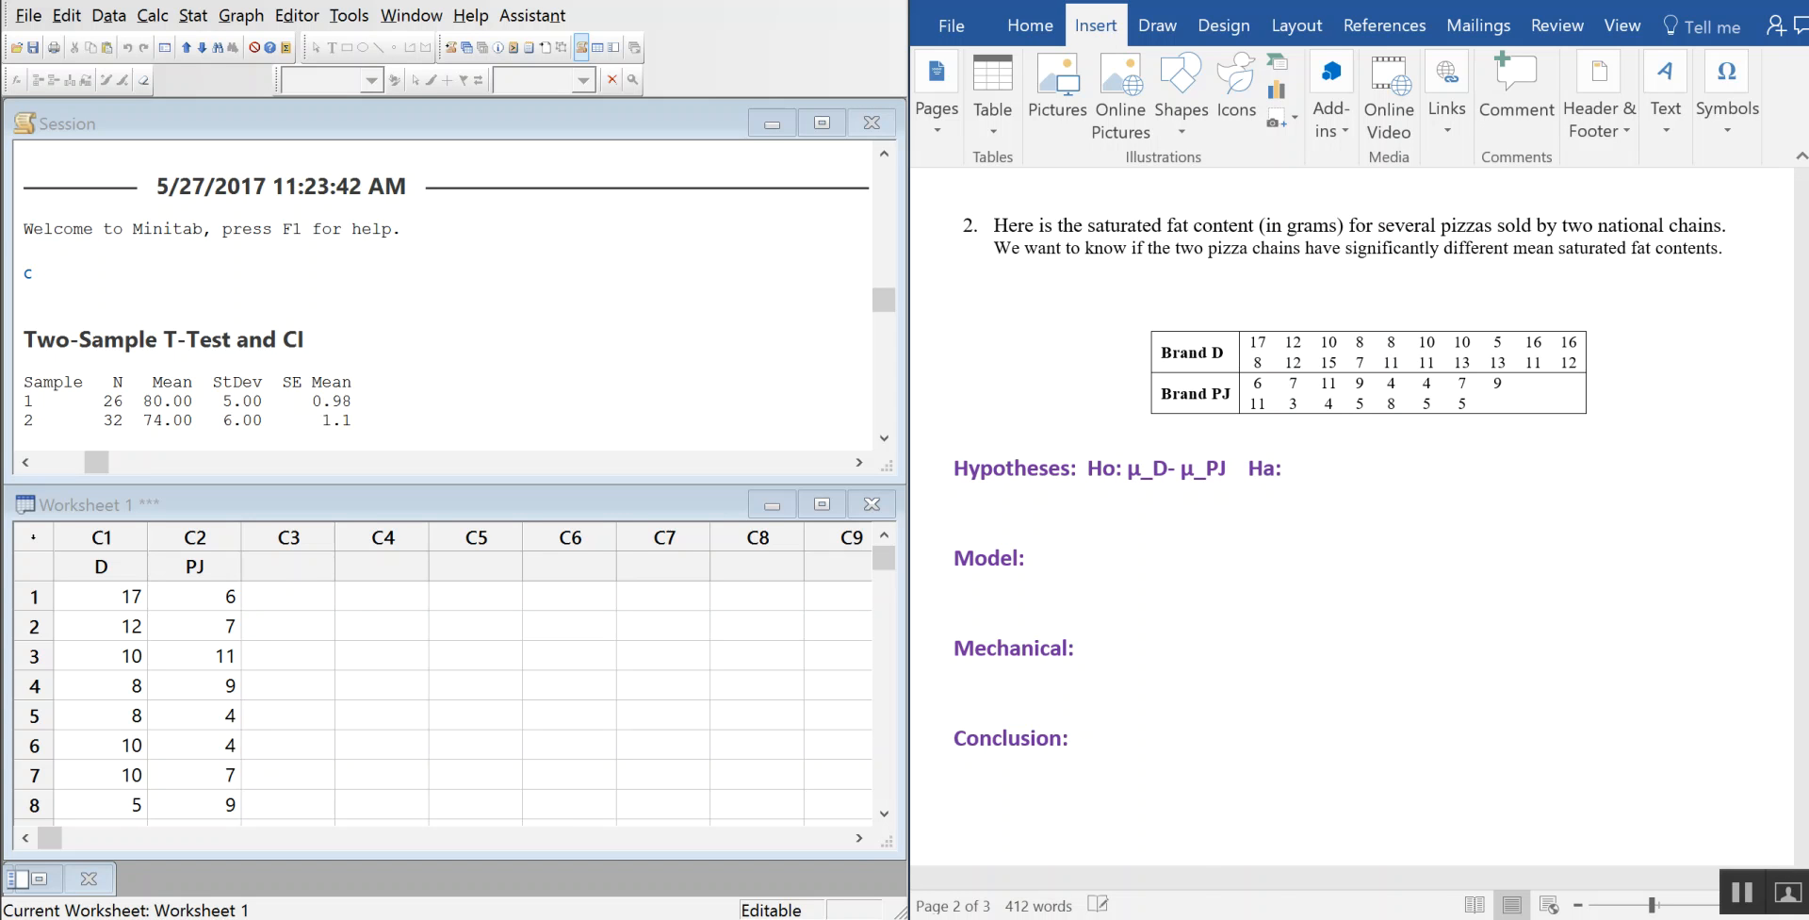
Copy the null hypothesis expression "μ_D- μ_PJ=0" to after "Ha:".
key("shift+Left")
key("shift+Left")
key("shift+Left")
key("shift+Left")
key("shift+Left")
key("shift+Left")
key("shift+Left")
key("shift+Left")
key("shift+Left")
key("shift+Left")
key("shift+Left")
key("ctrl+c")
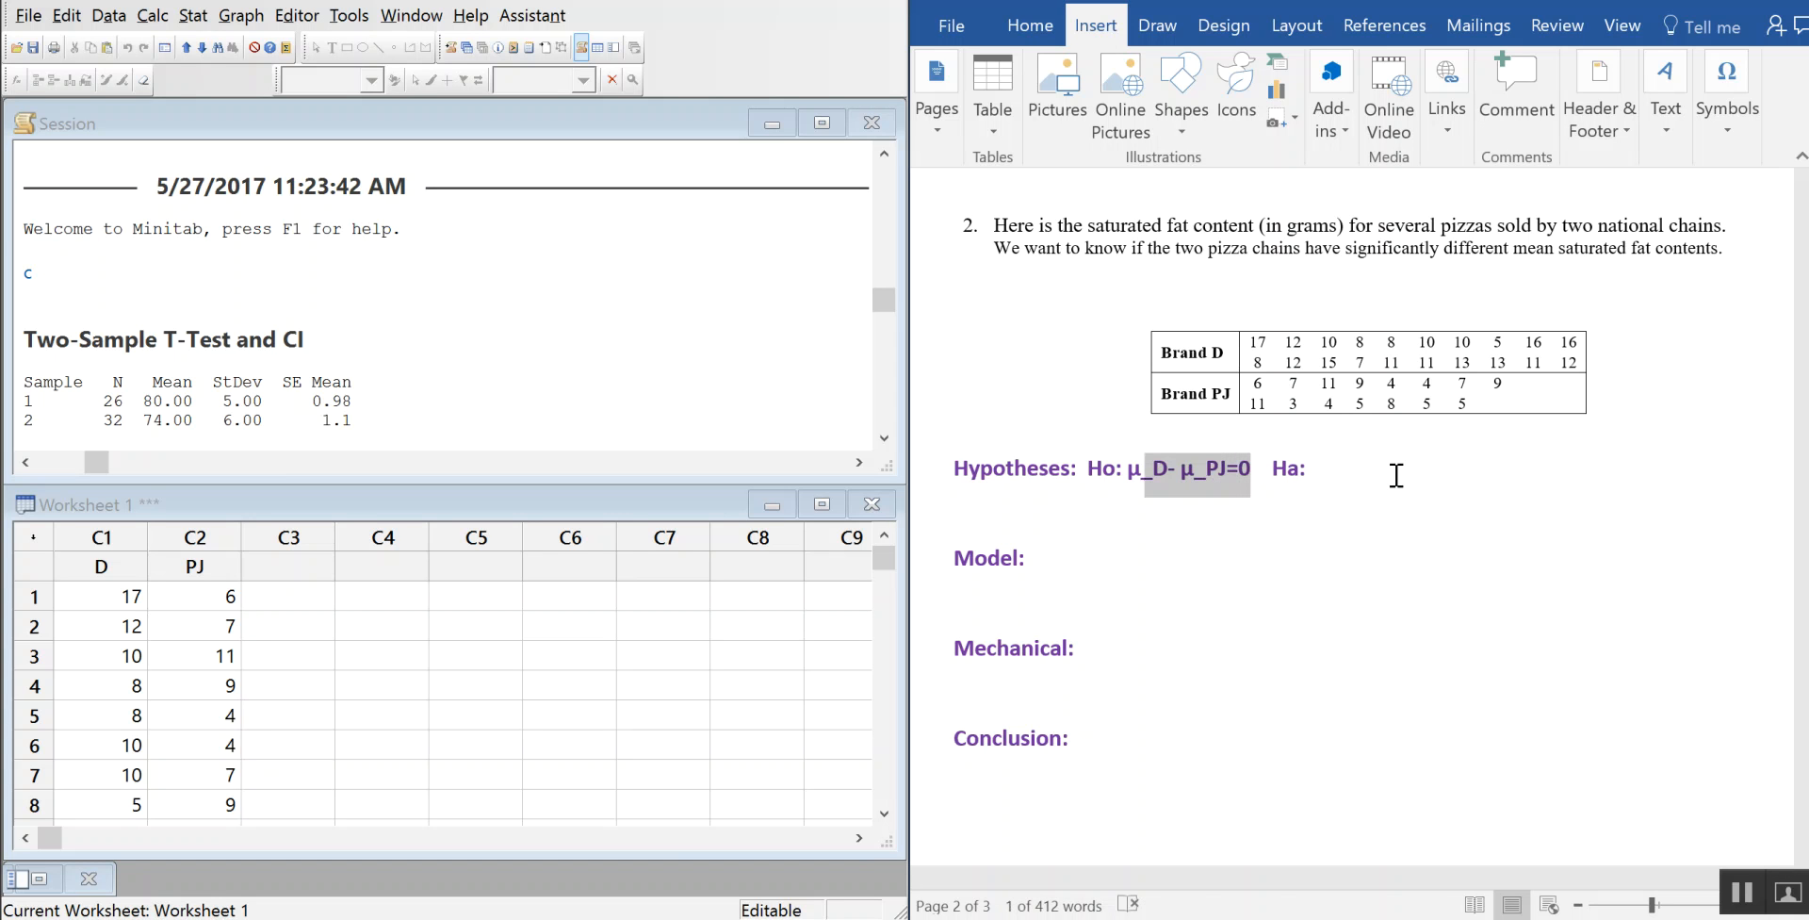
key("Right")
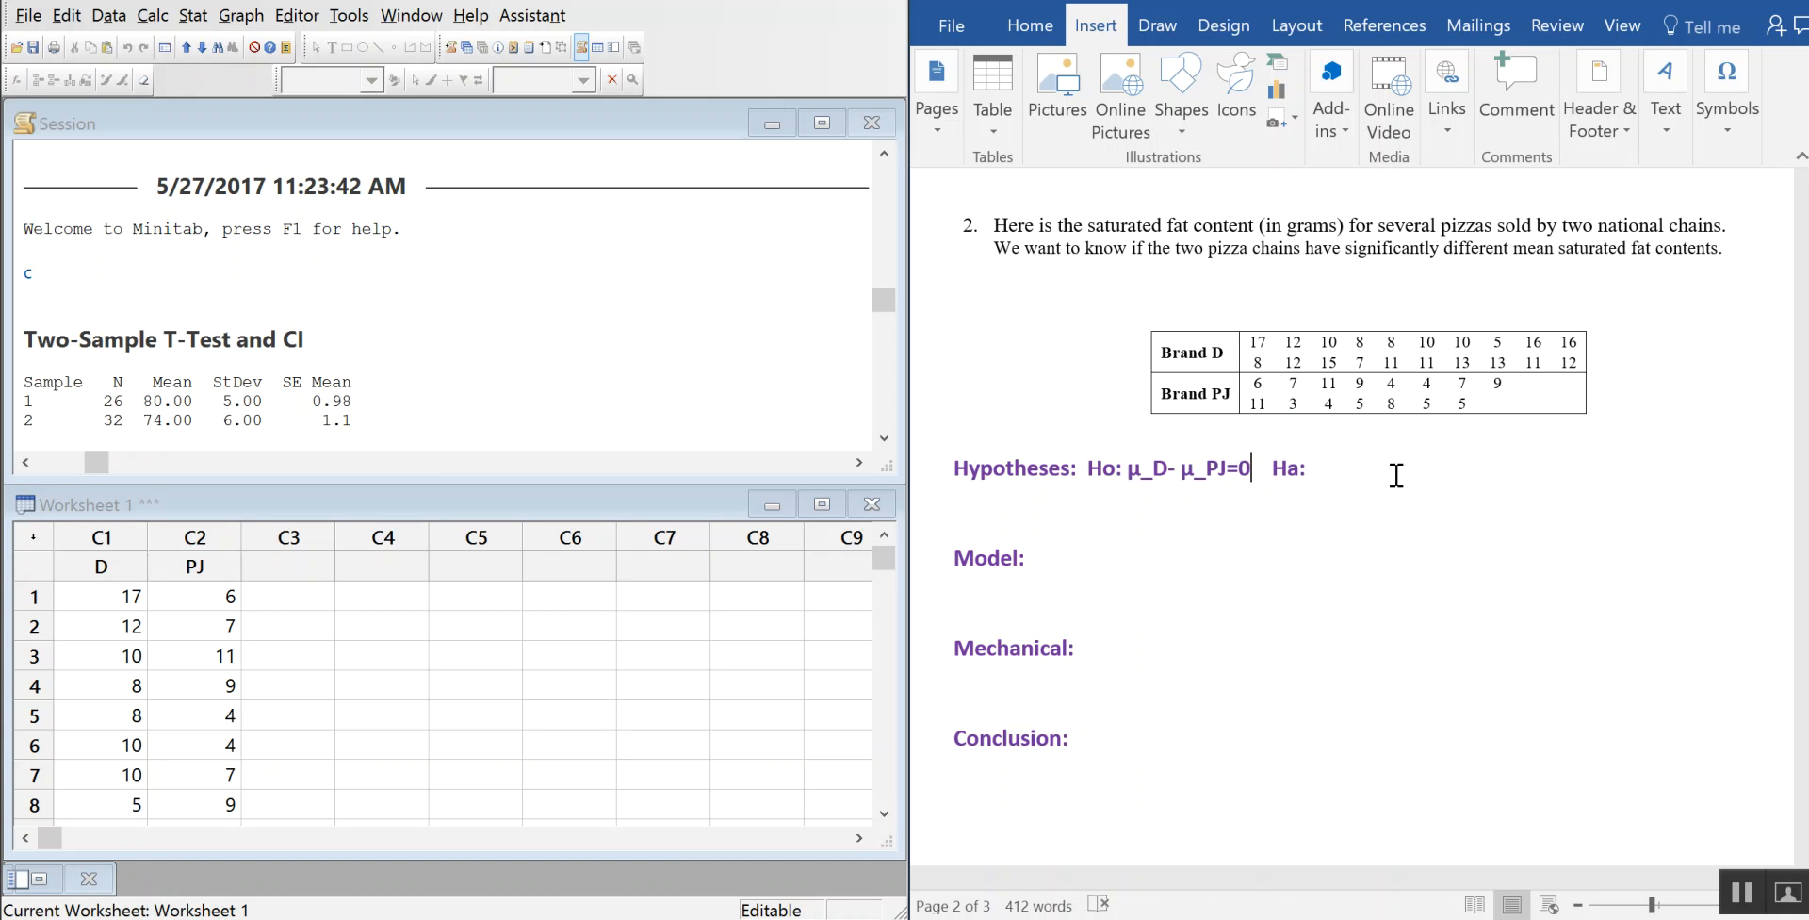
key("ctrl+v")
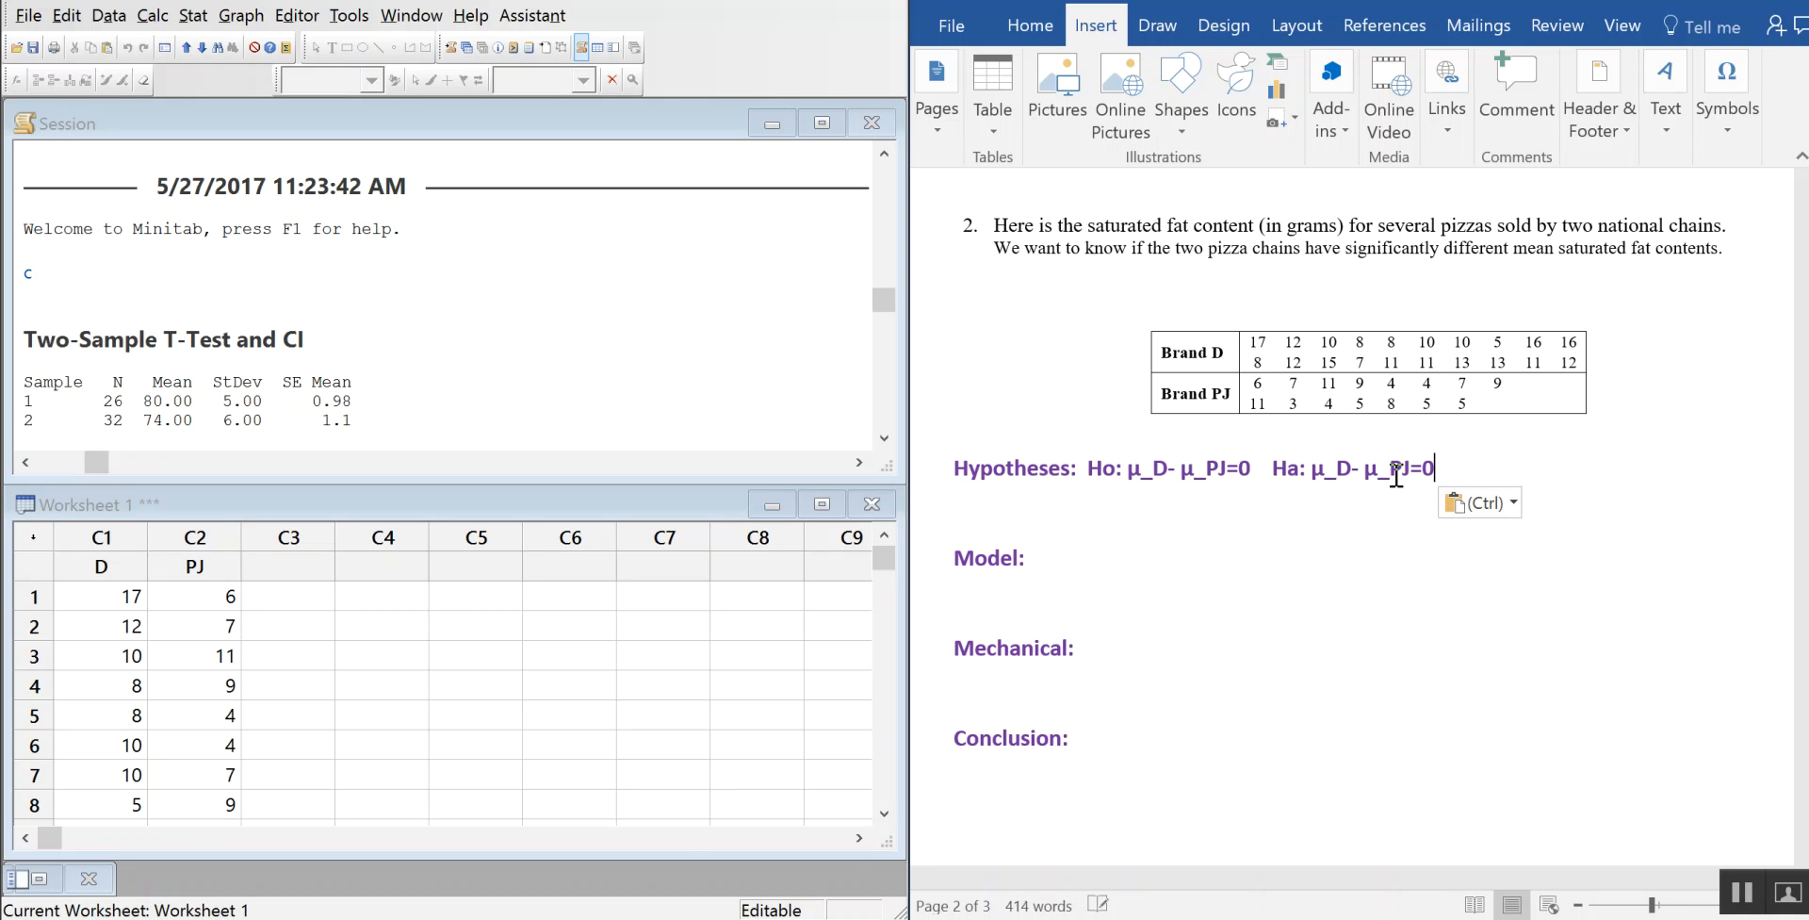
Replace the equals sign in the Ha expression with the ≠ symbol.
double_click(1416, 471)
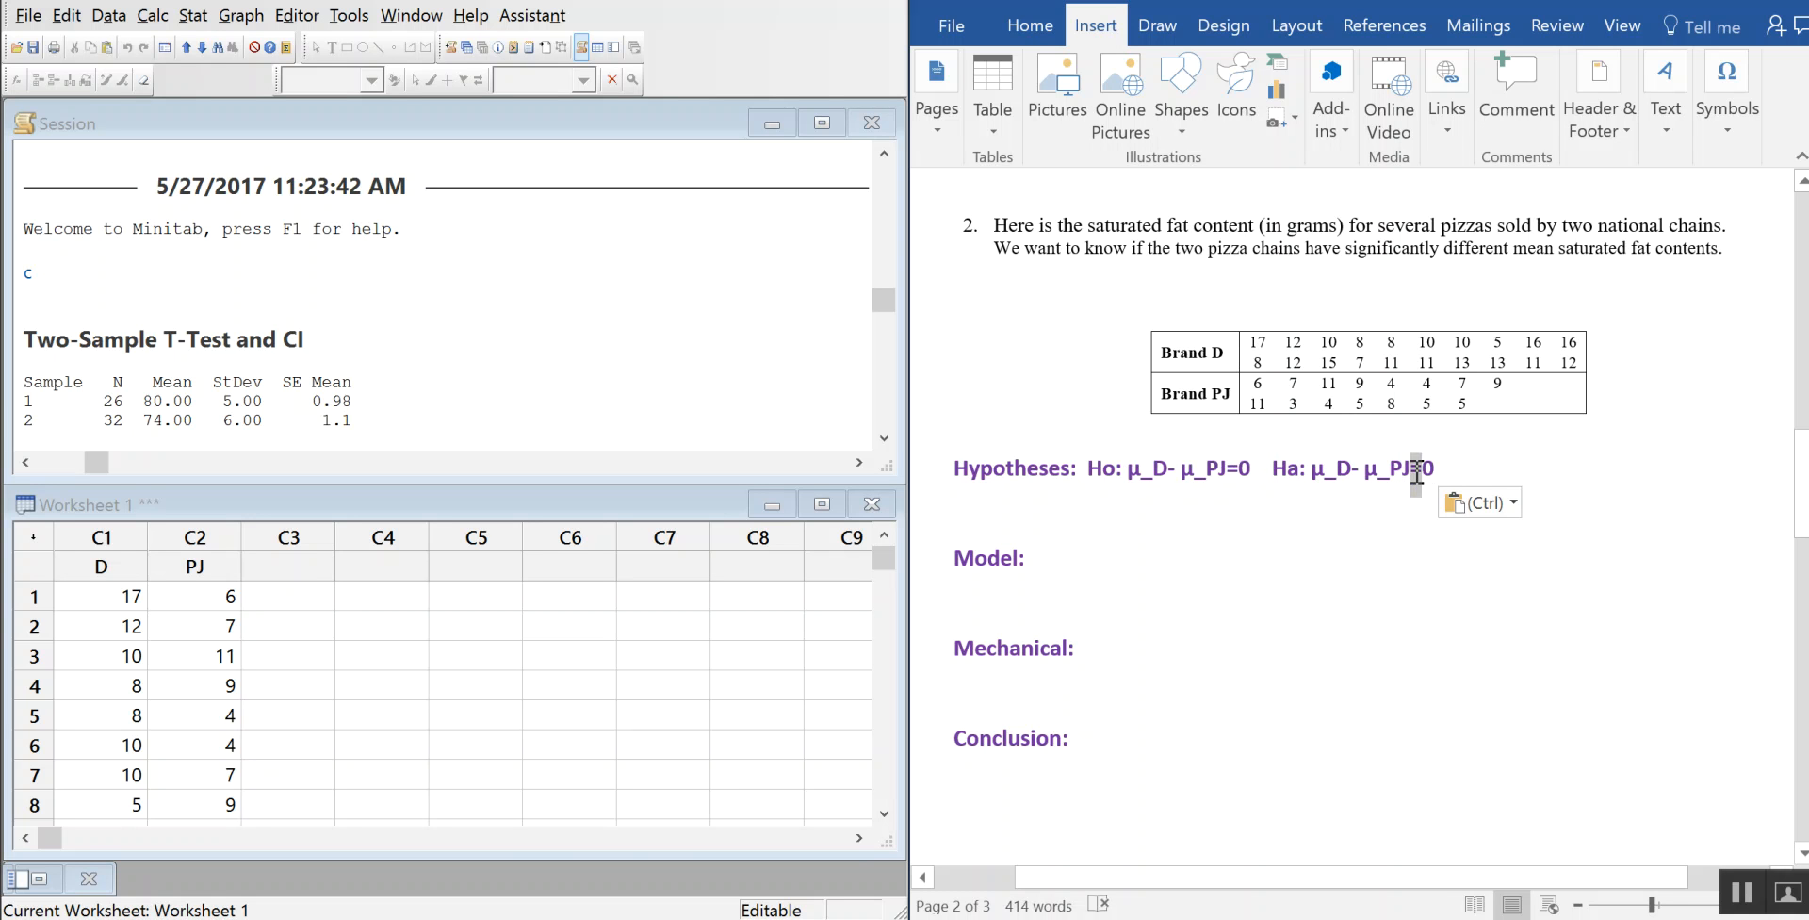
left_click(1726, 90)
left_click(1764, 248)
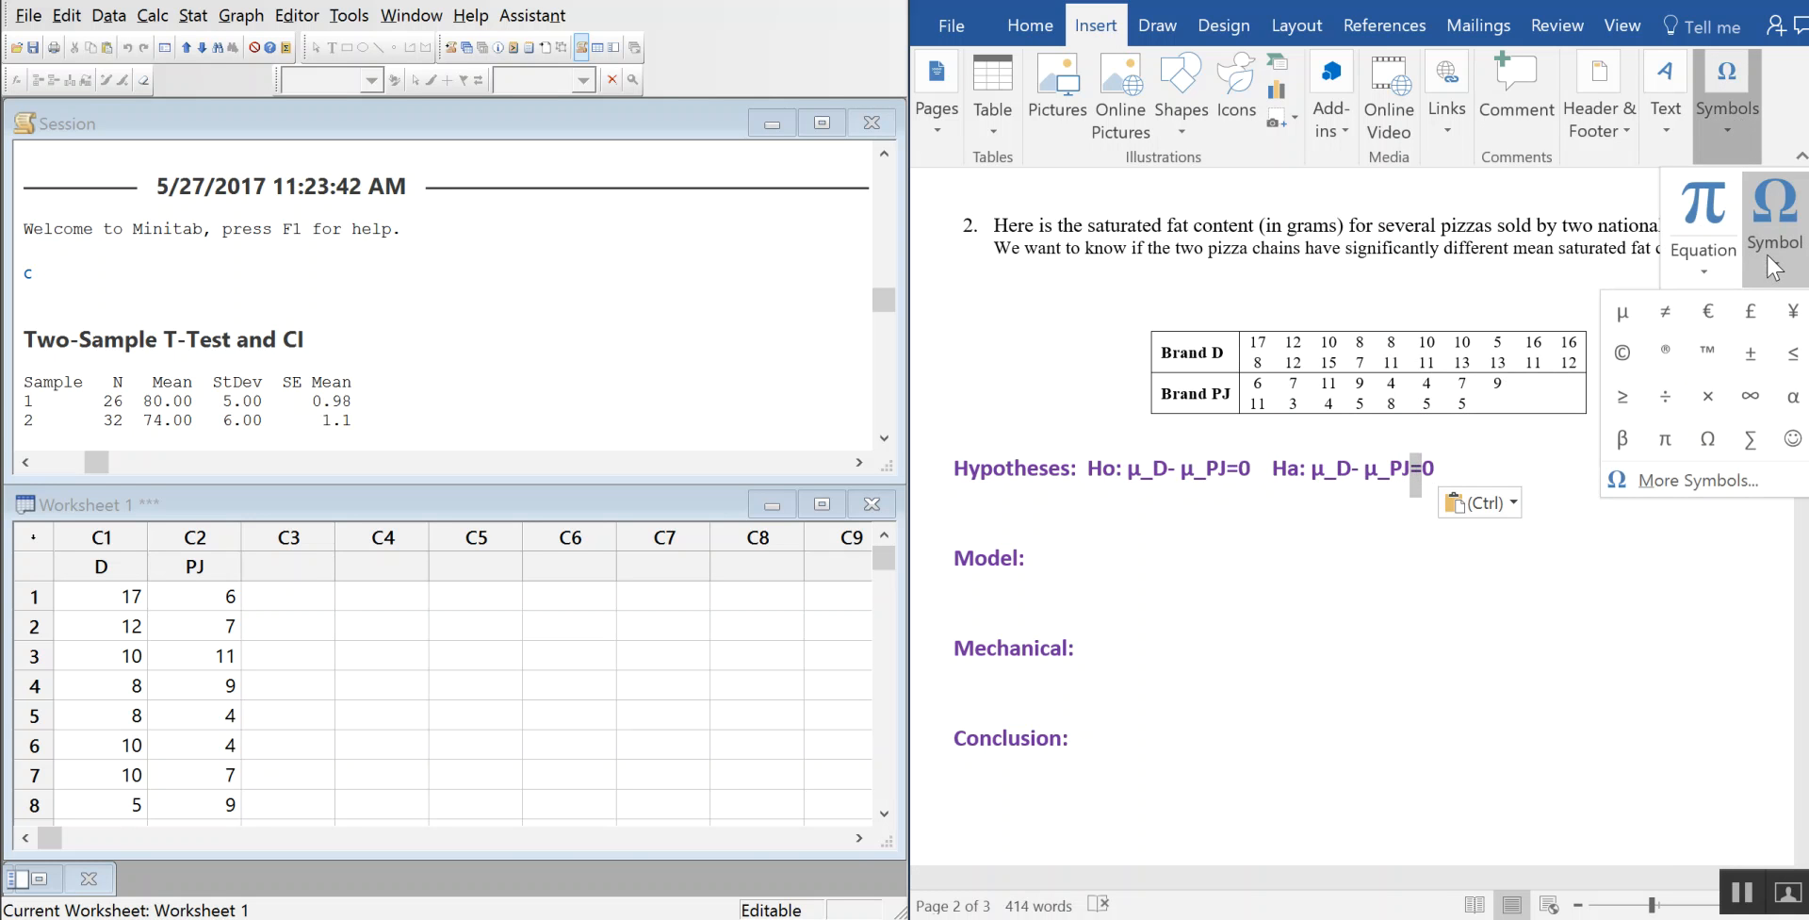
left_click(1683, 326)
Write "Need more details to tell if the samples were random and independent." after the Model heading and start a new line.
left_click(1170, 577)
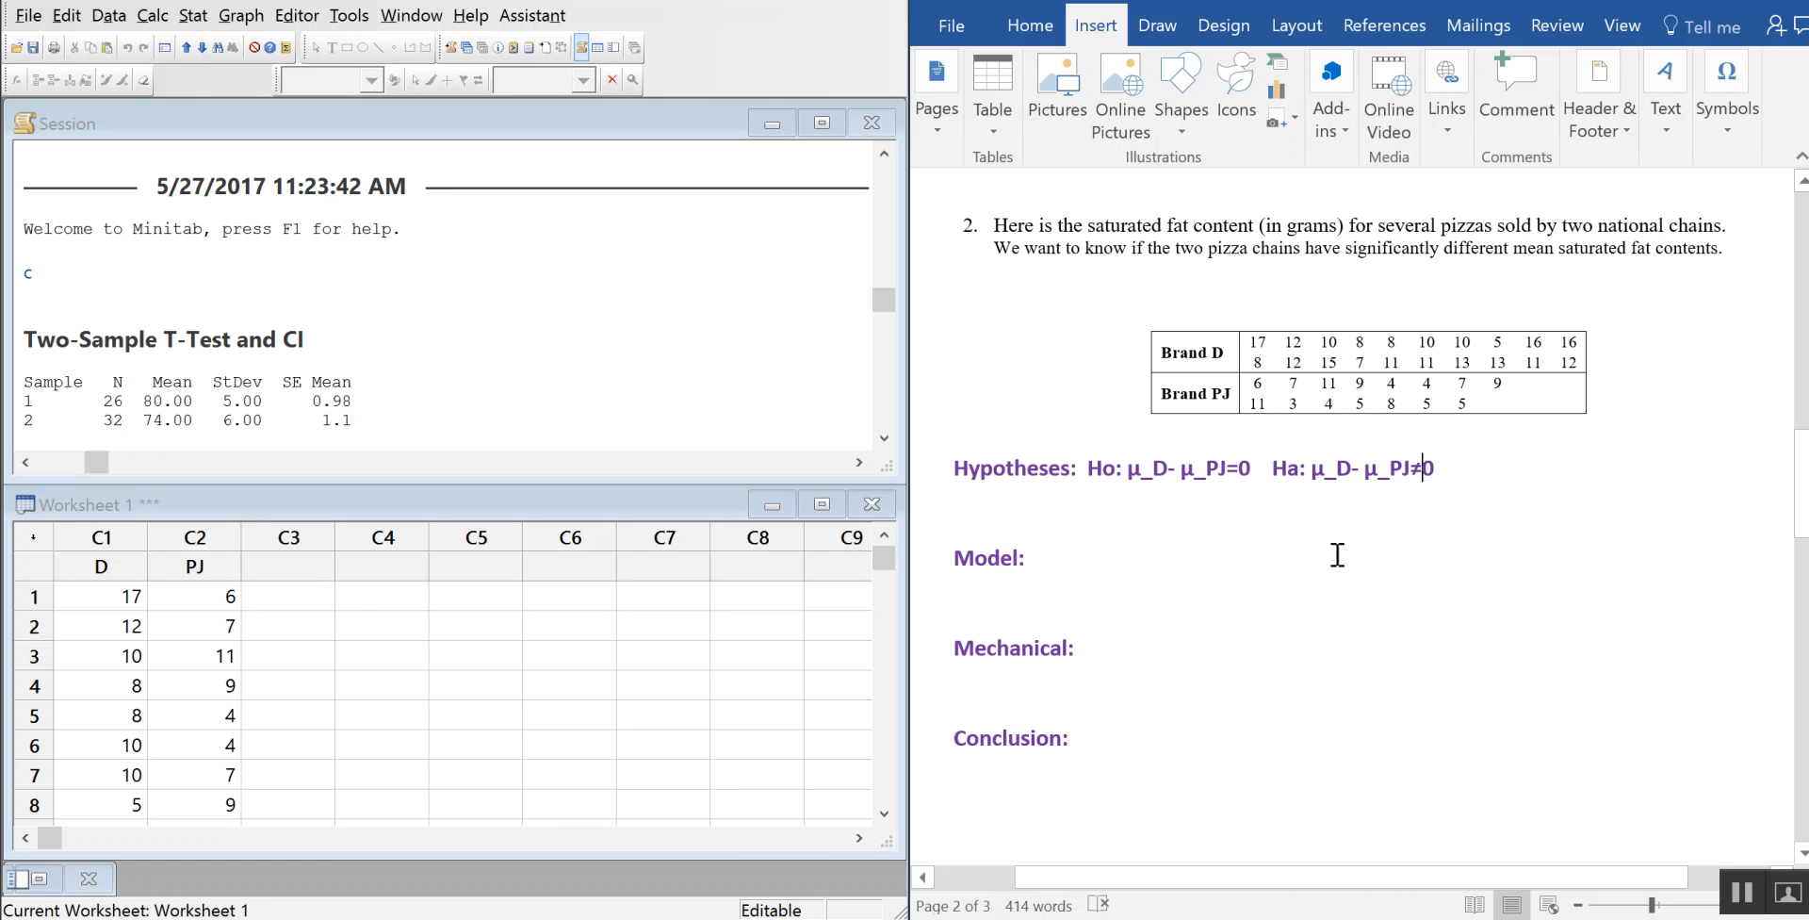
left_click(1191, 515)
scroll(1236, 481, "down", 1)
left_click(1057, 497)
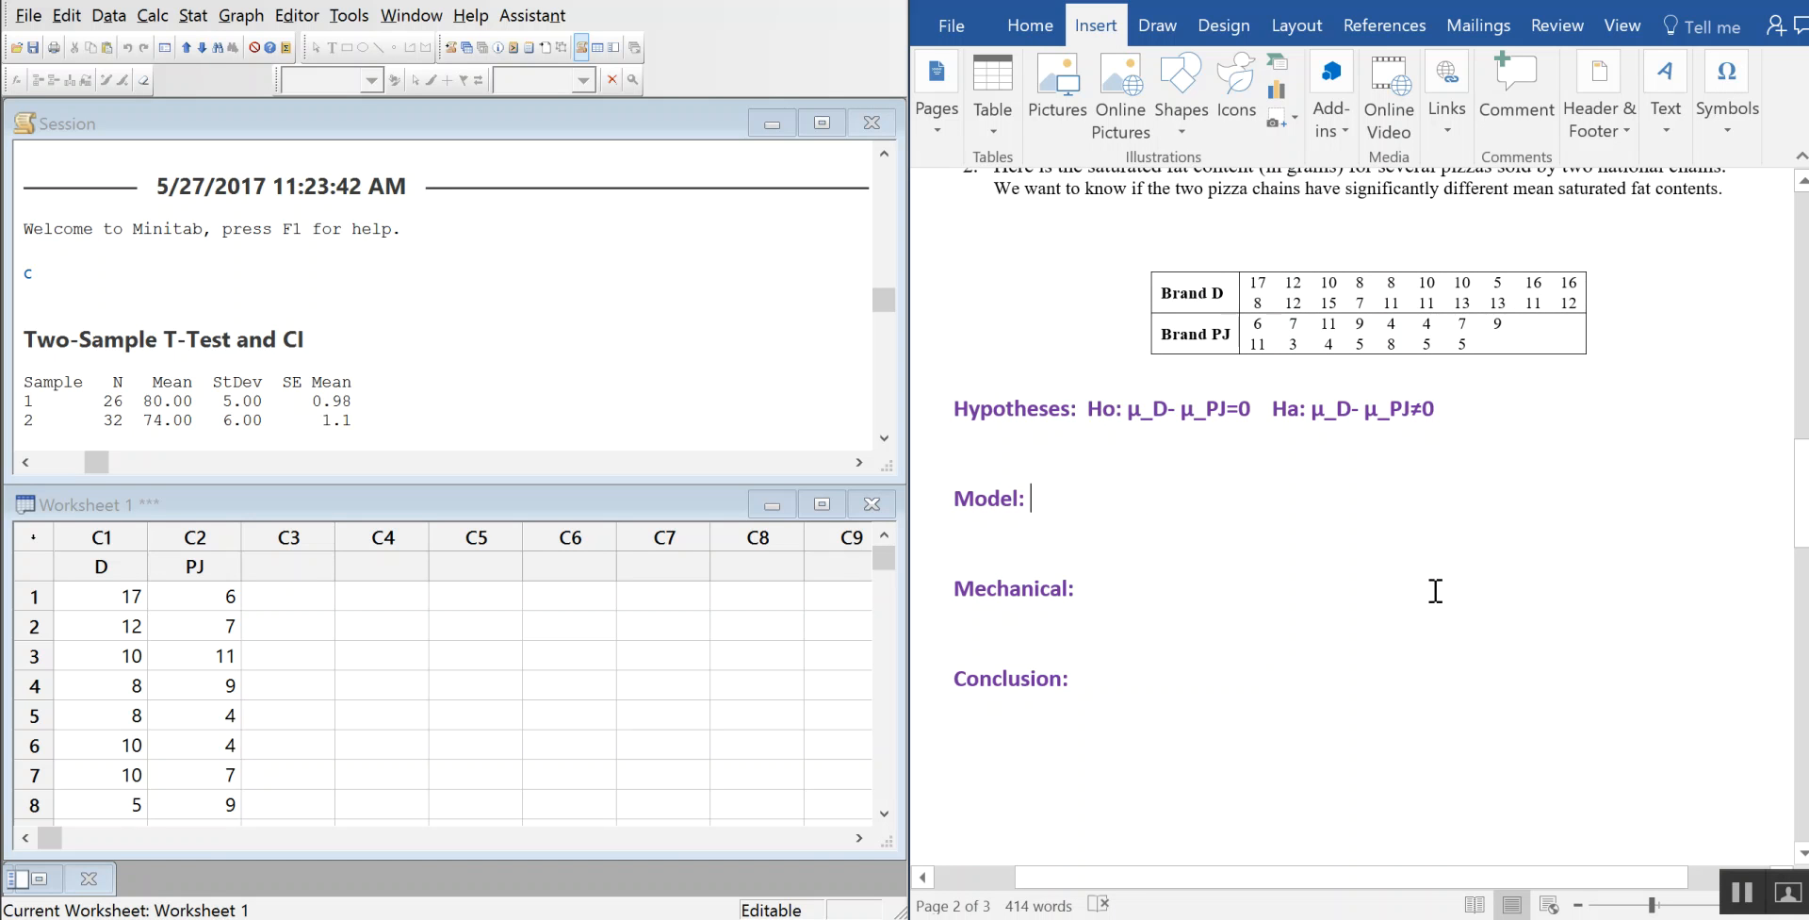
scroll(1501, 577, "up", 2)
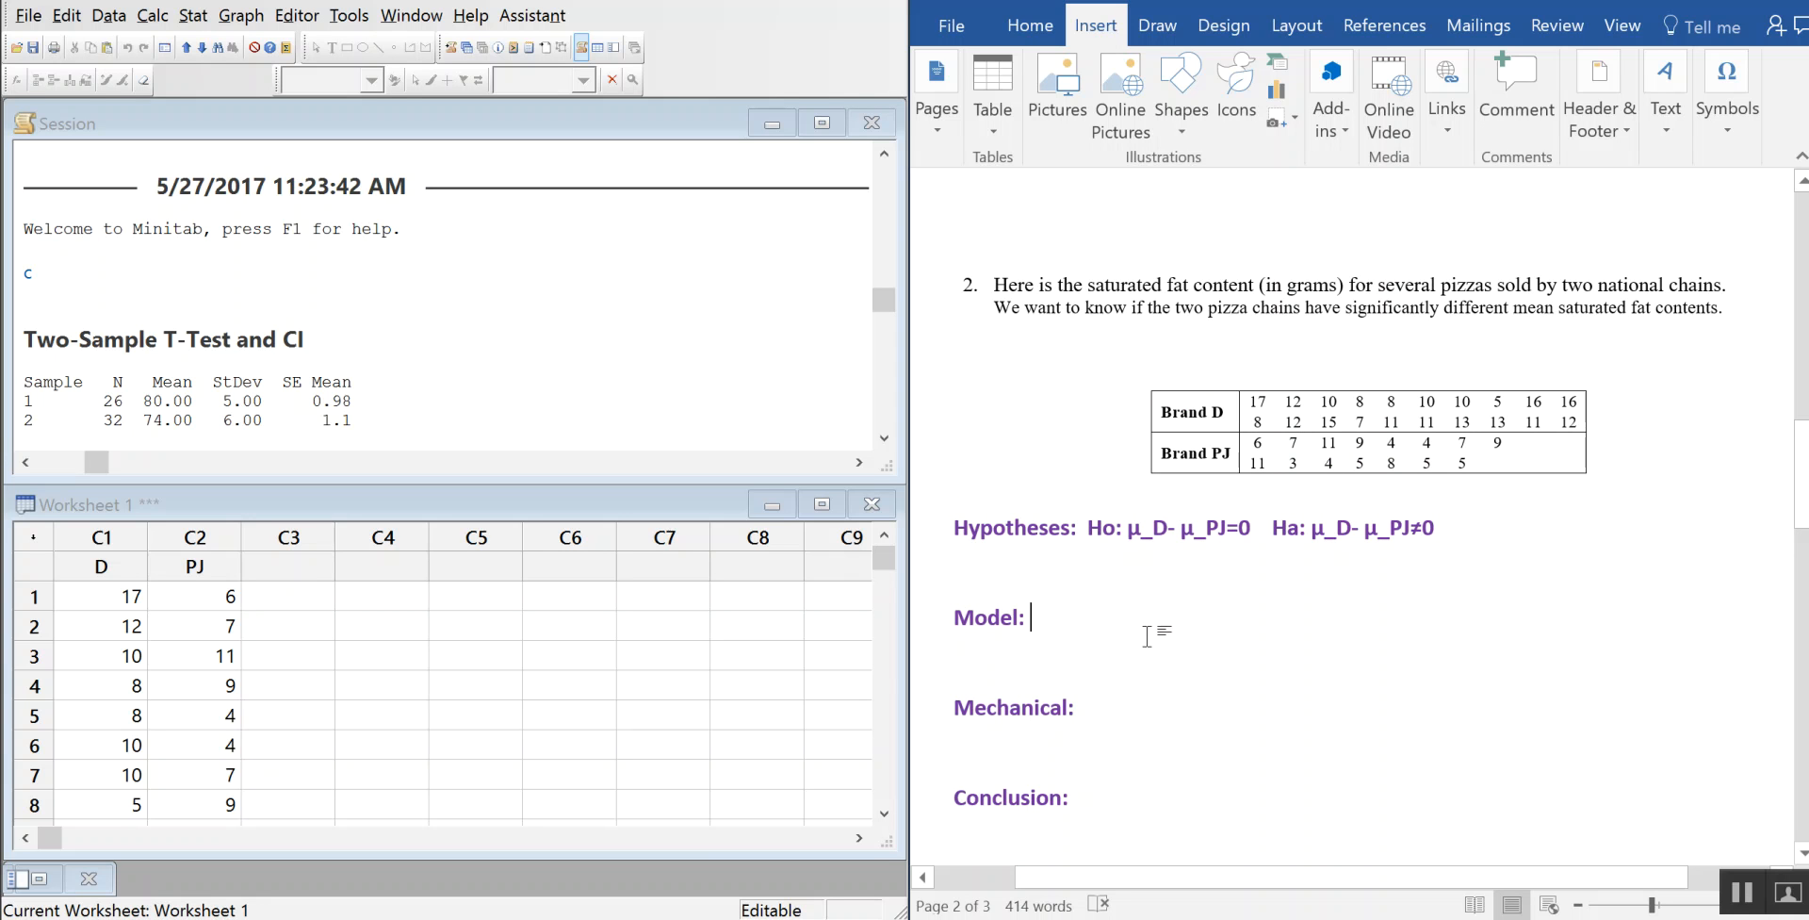
type("Ne")
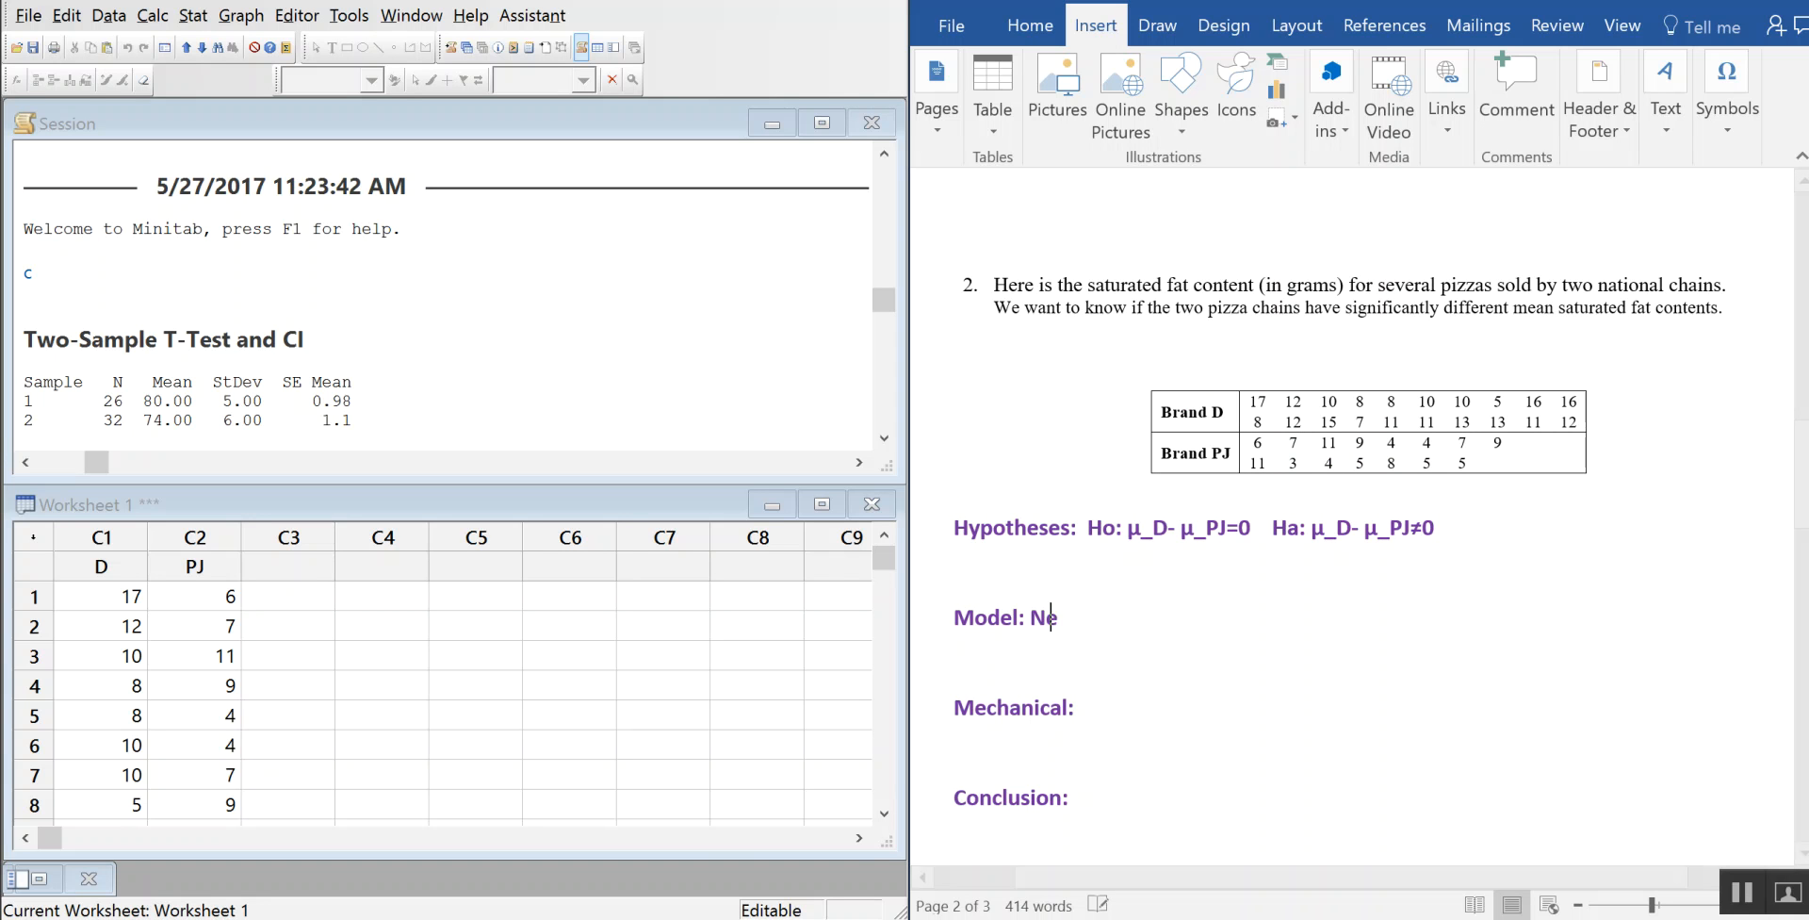
type("ed moare")
key("BackSpace")
key("BackSpace")
type("re details to tell if the sa")
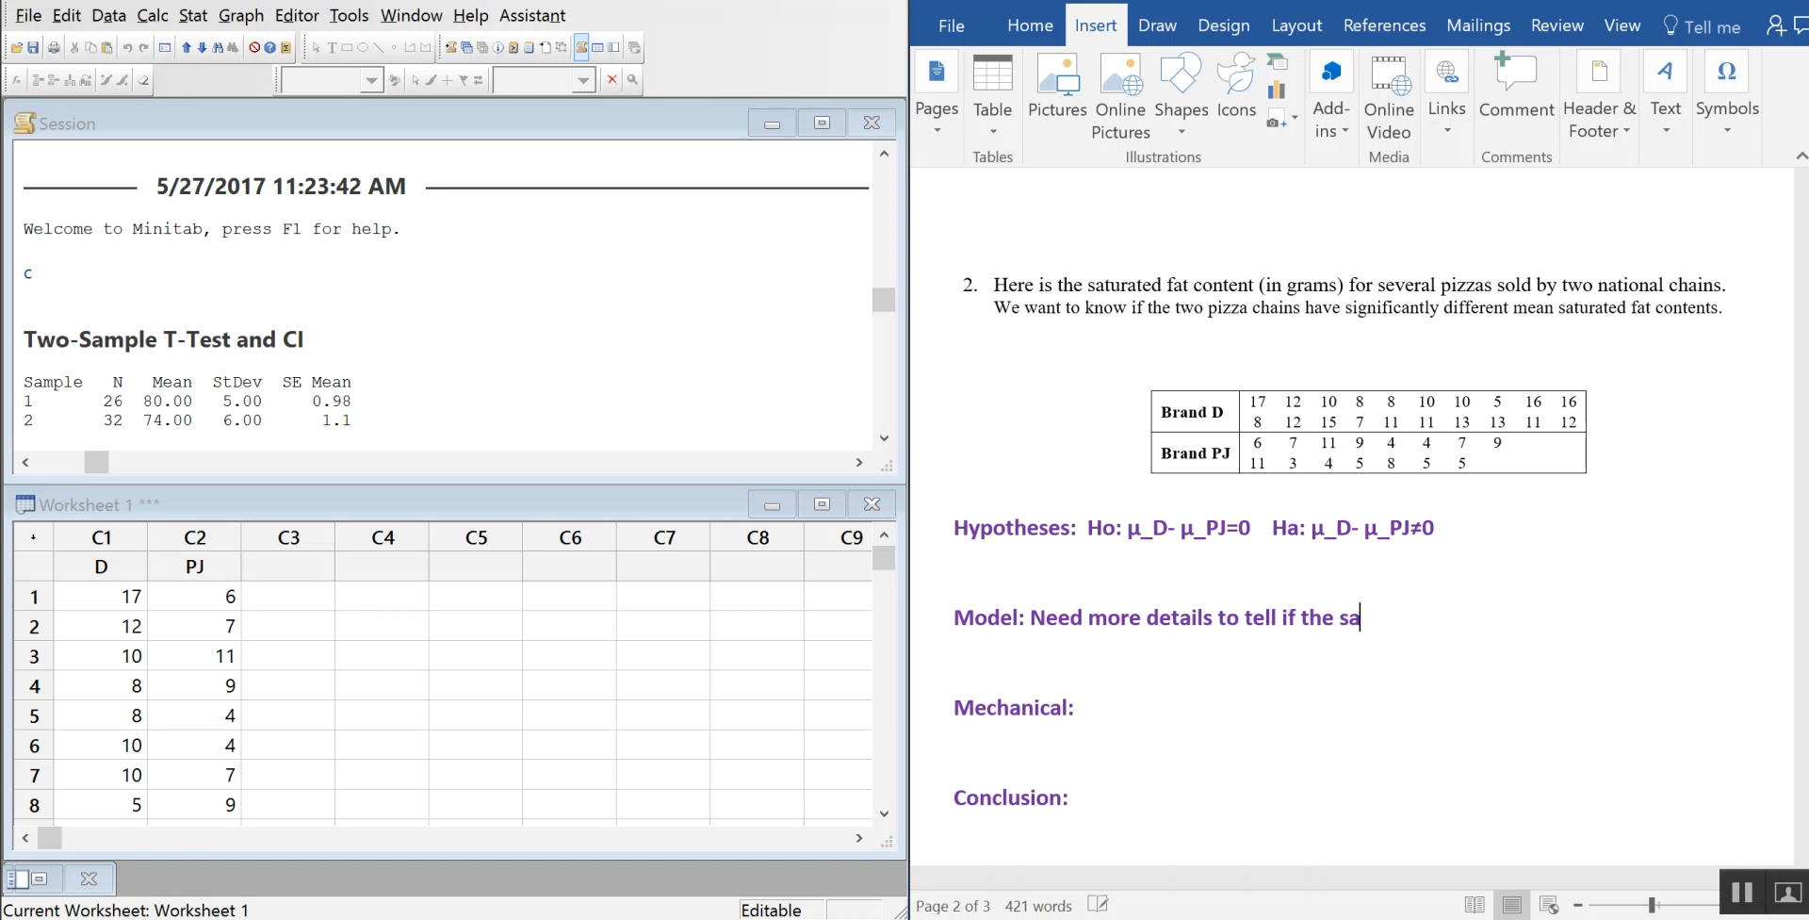
type("mples were random and")
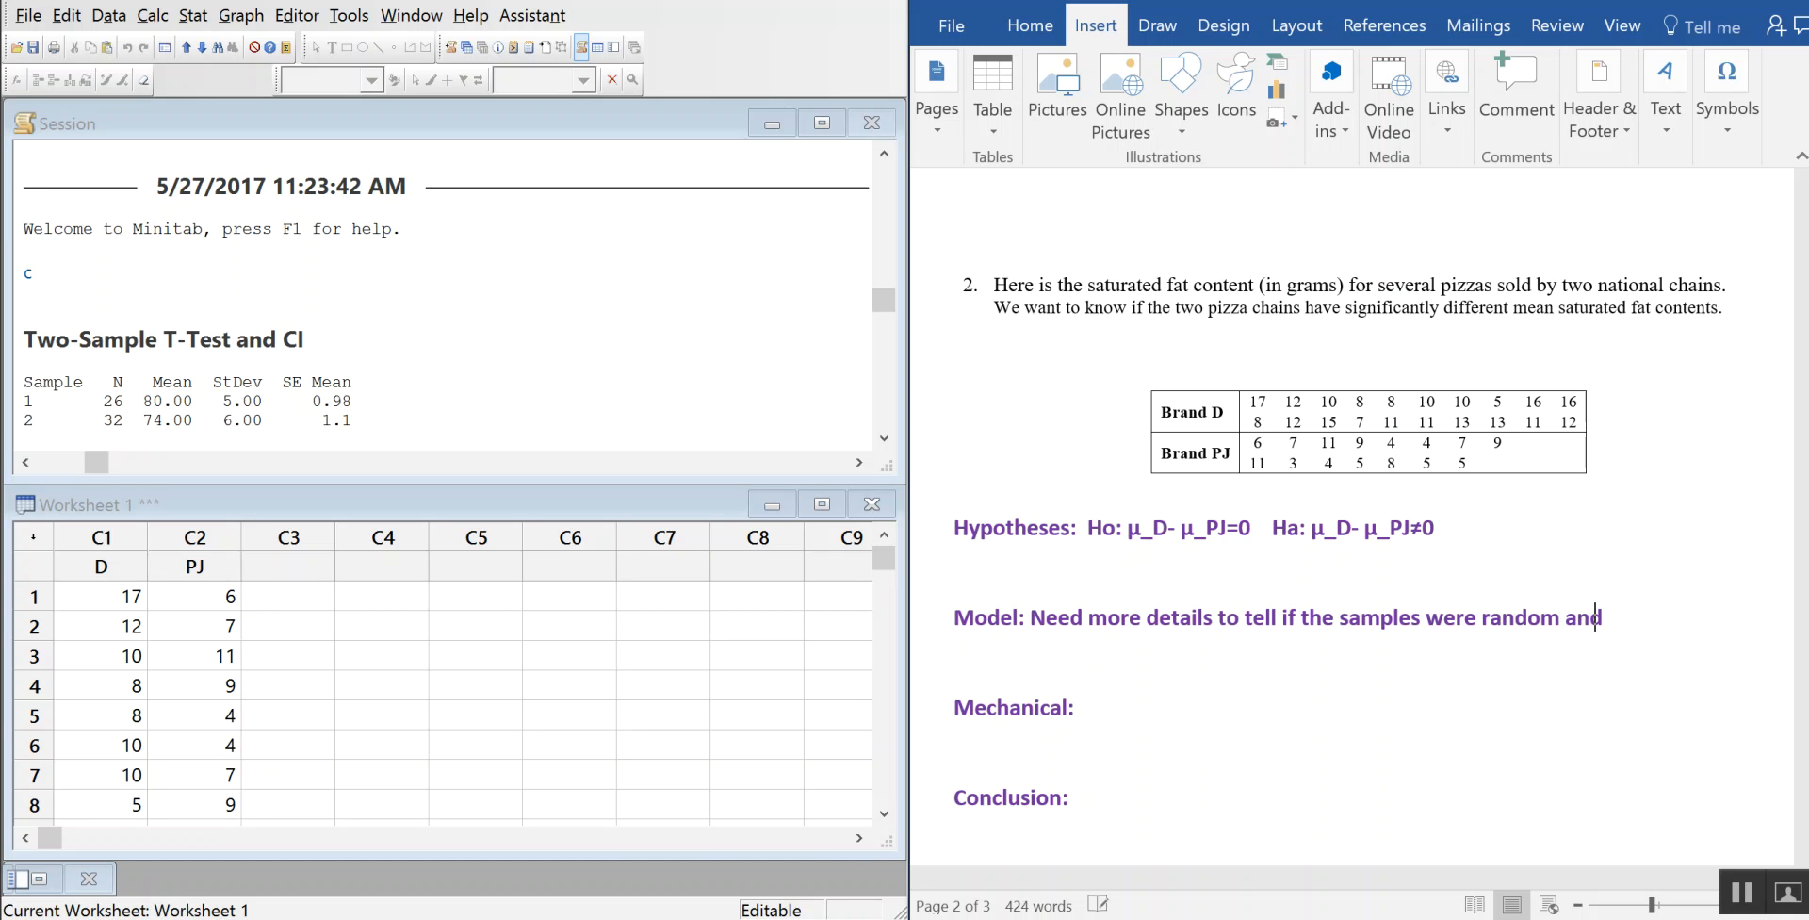
type(" independent.")
key("Return")
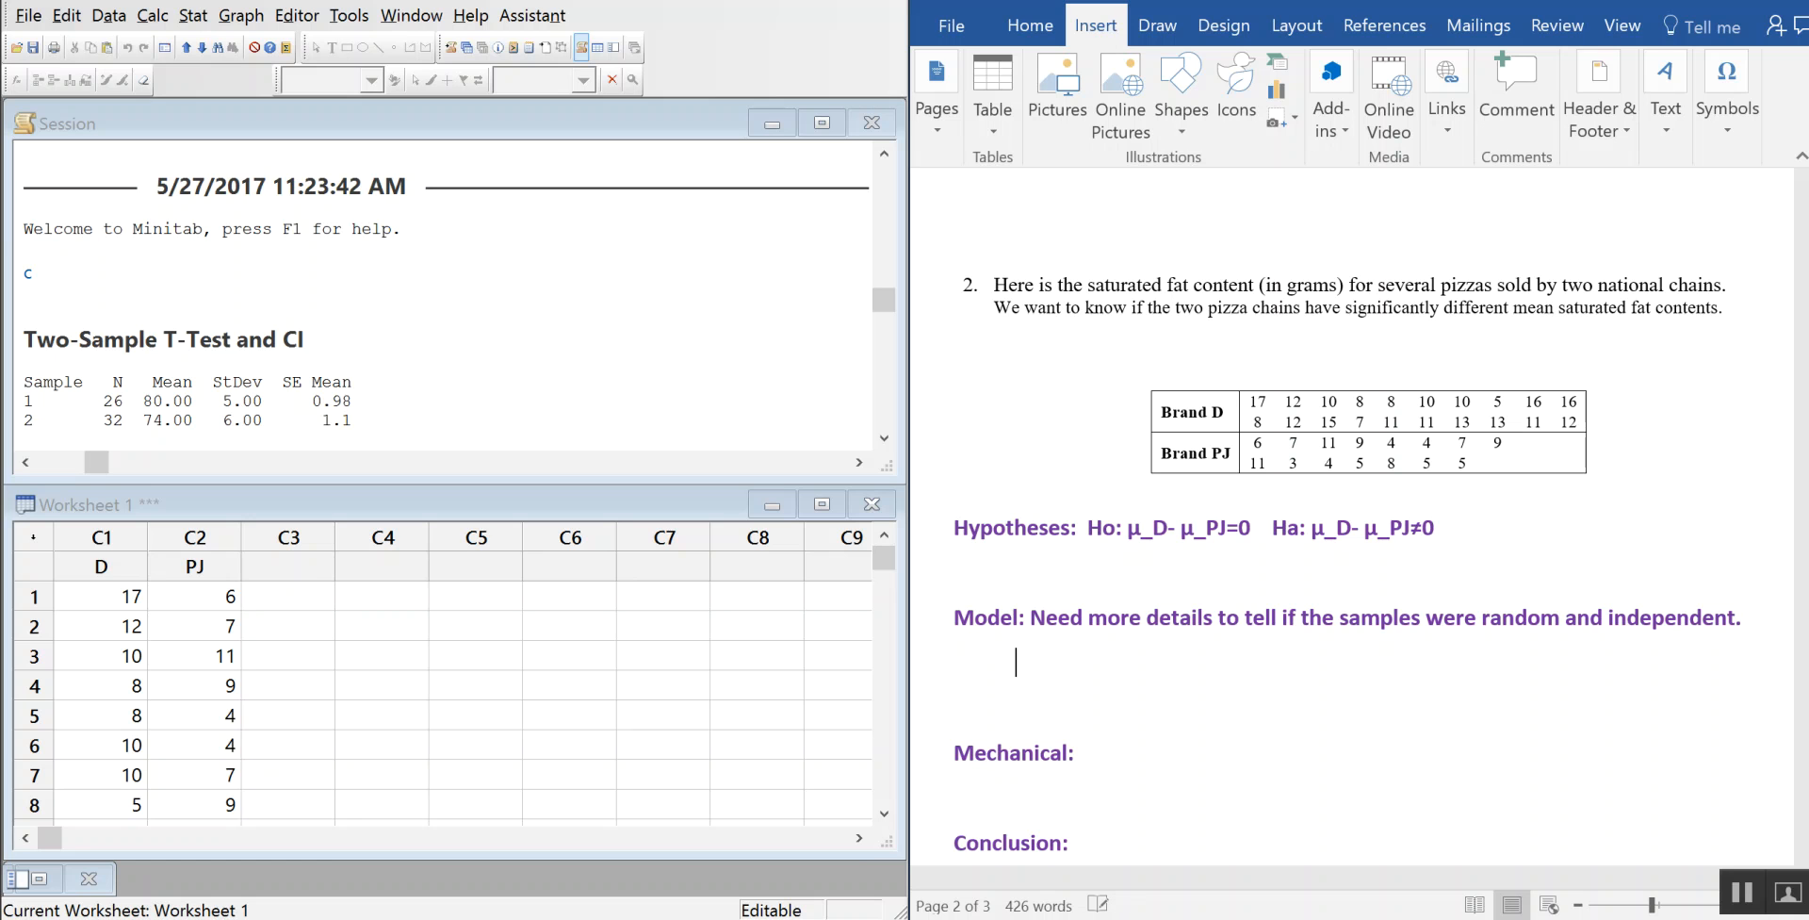
Add the condition "Less than 10% of the population" as its own line under Model.
type("Less the")
type("e")
key("BackSpace")
type("an 10% off")
key("BackSpace")
type("the population")
key("Return")
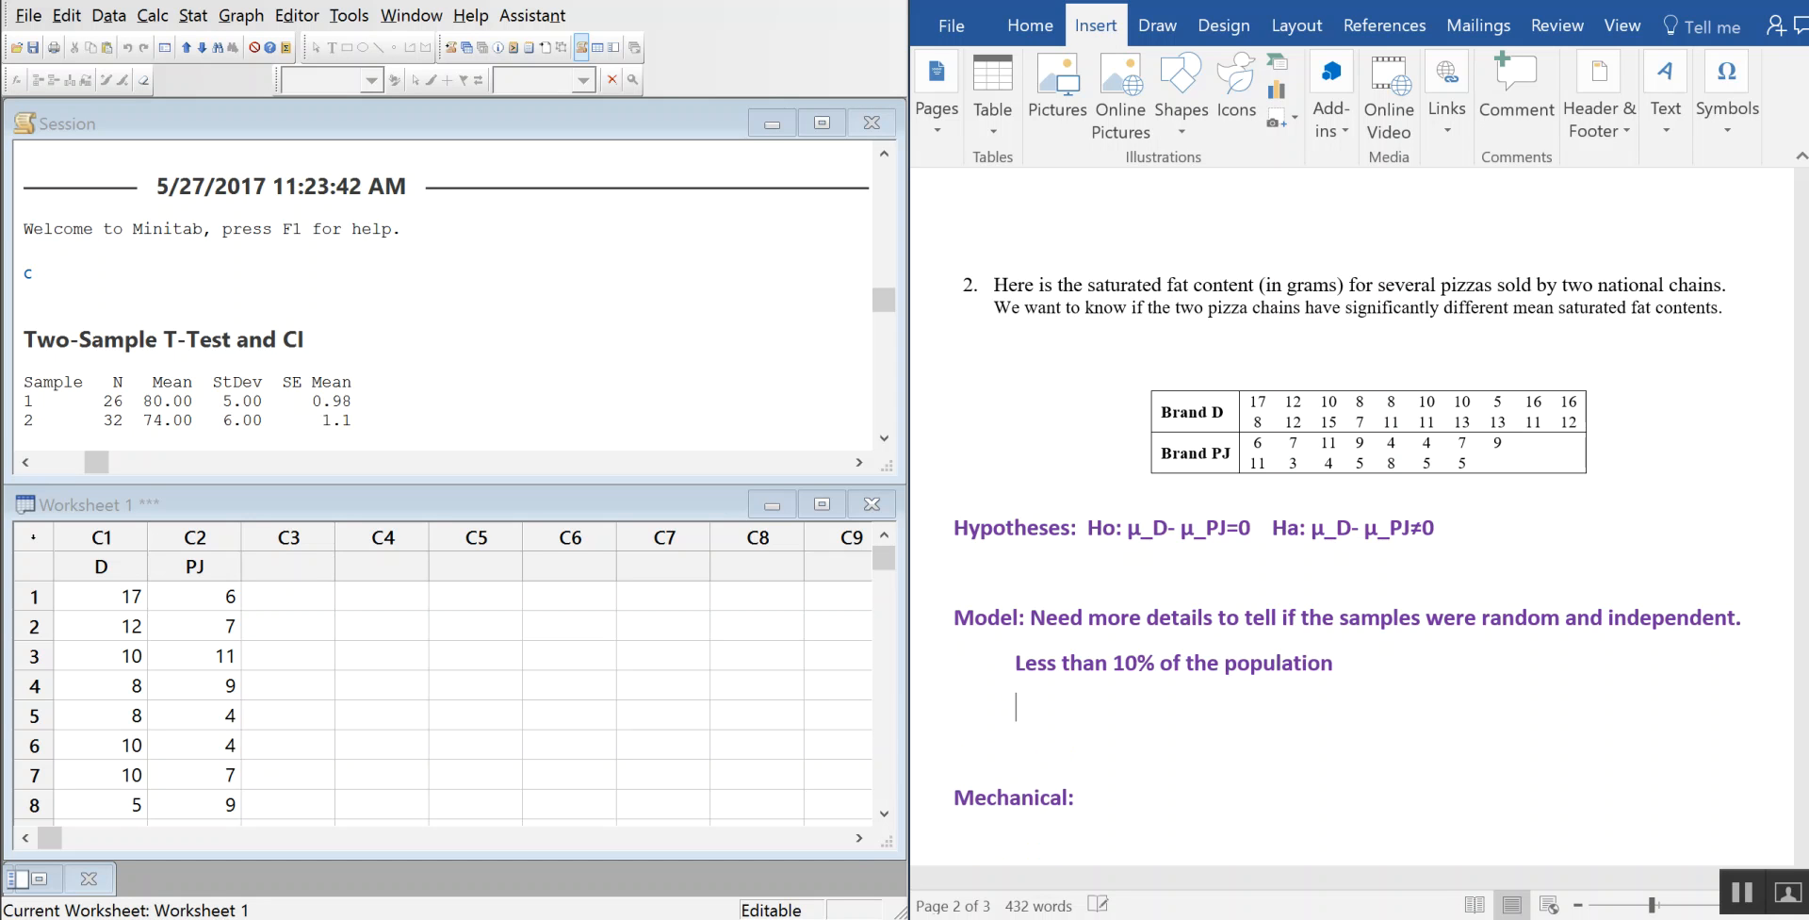
Add the condition label "Nearly Normal:" under Model and leave an empty line below it.
type("Nearly Norm")
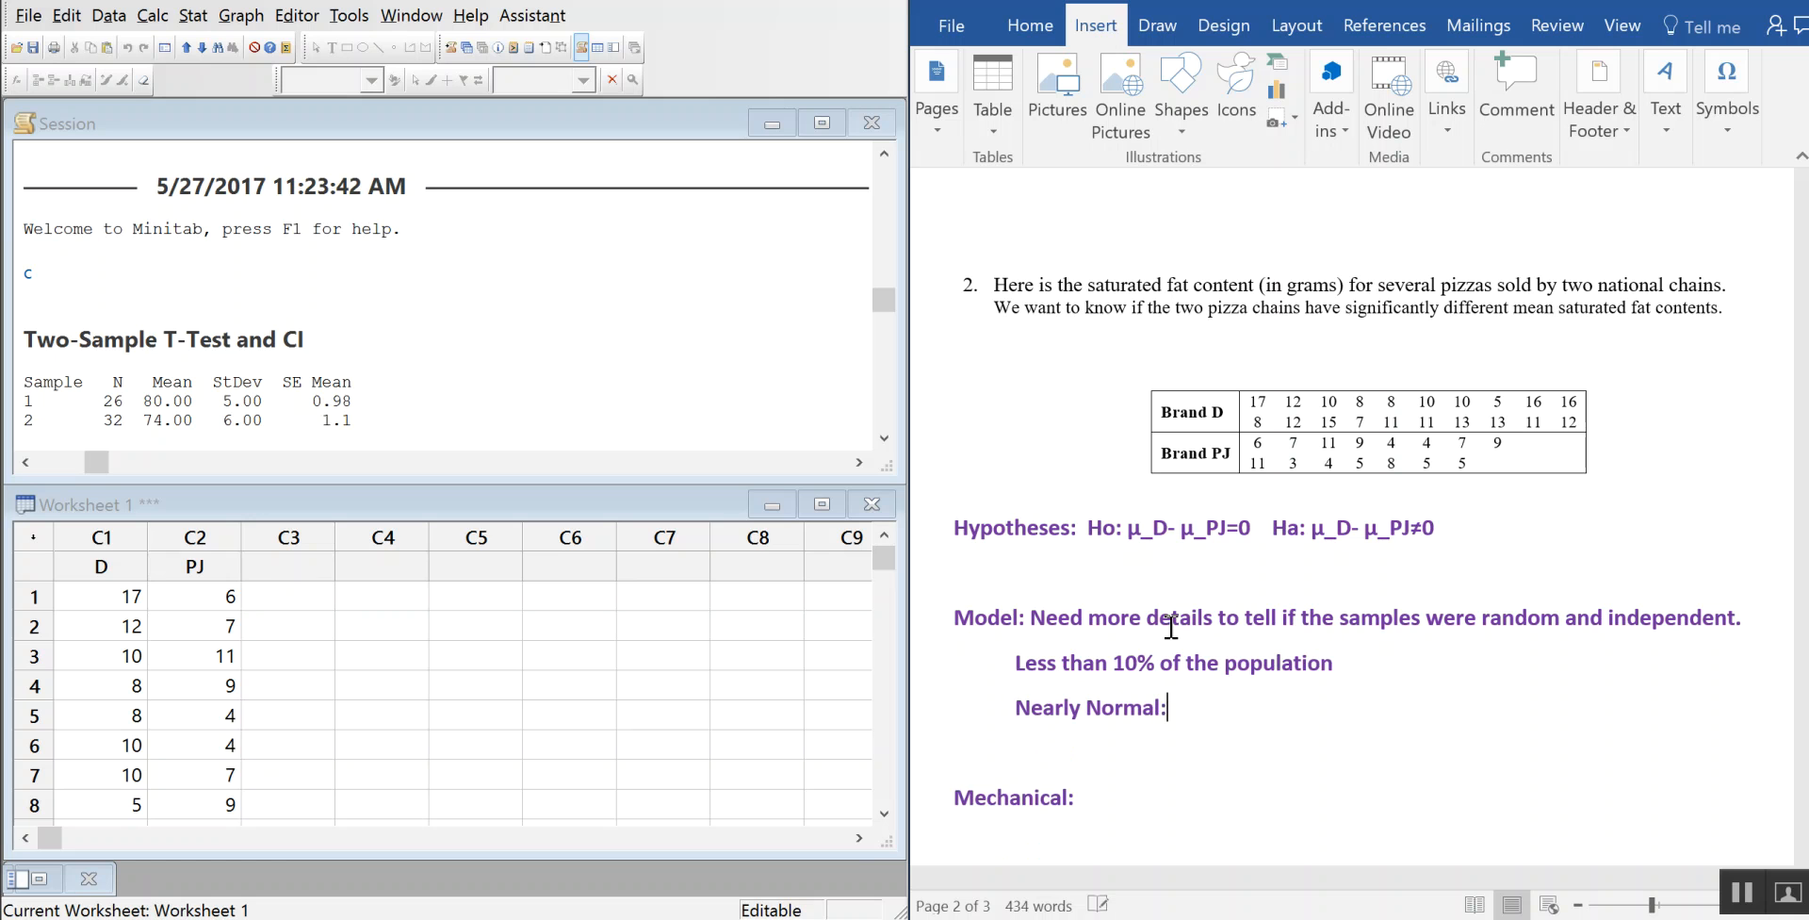
type("al:")
key("Return")
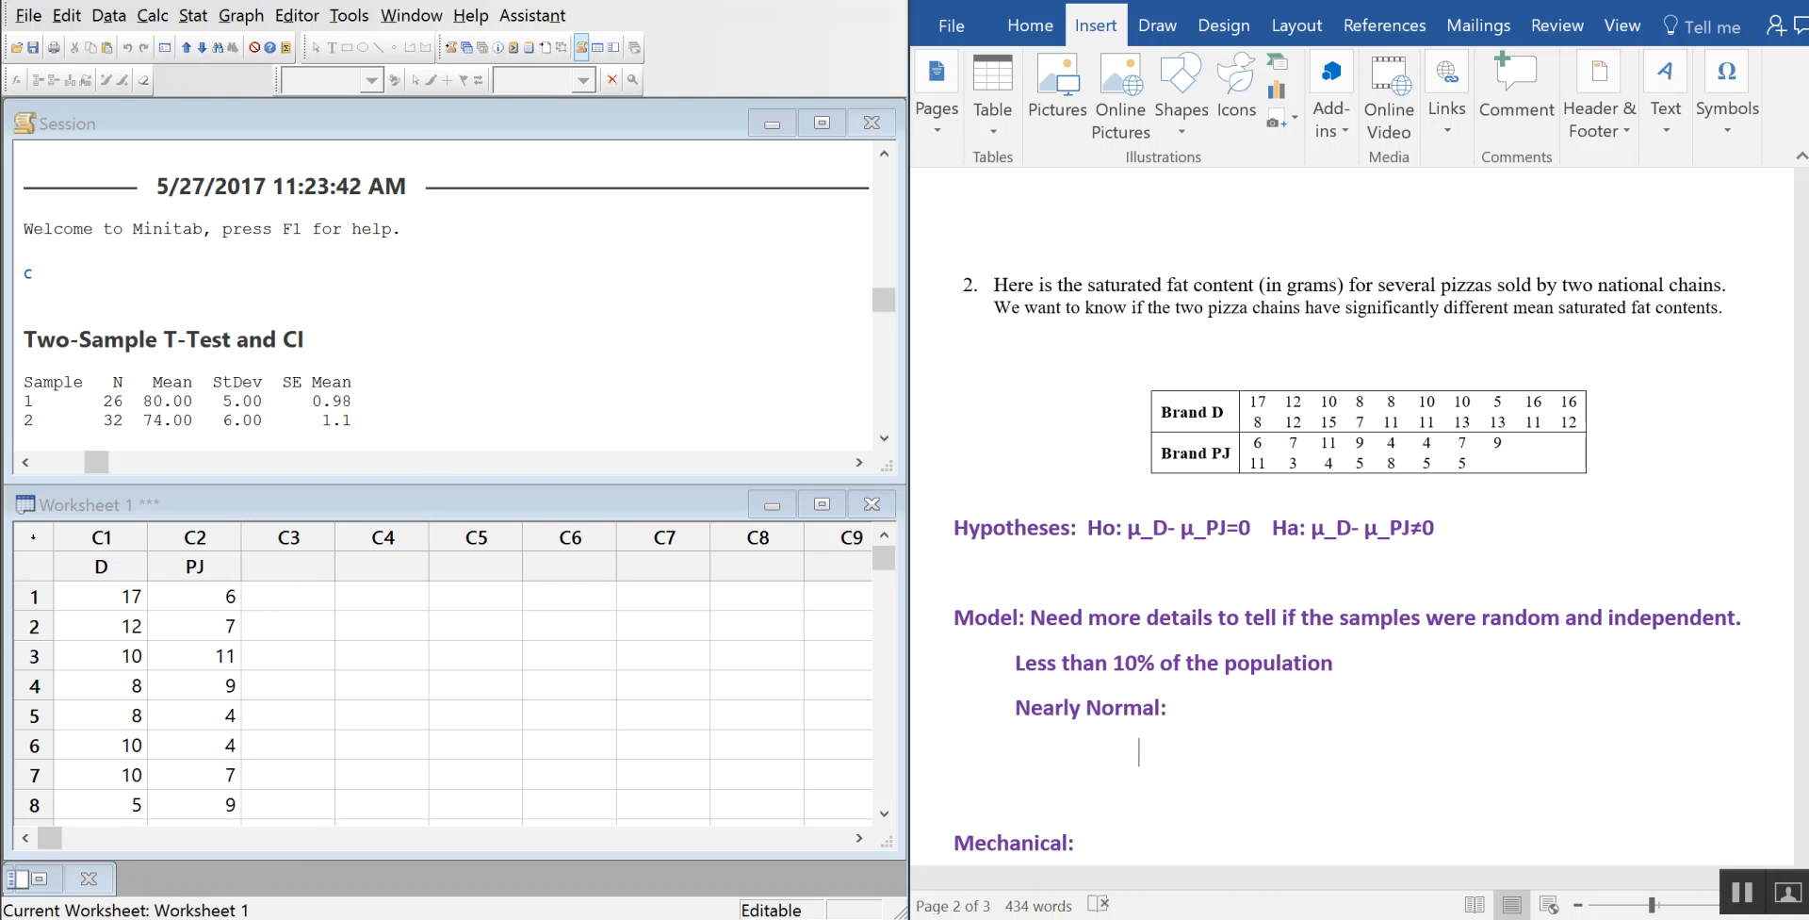
Switch to Minitab and create simple histograms of the D and PJ columns.
left_click(240, 16)
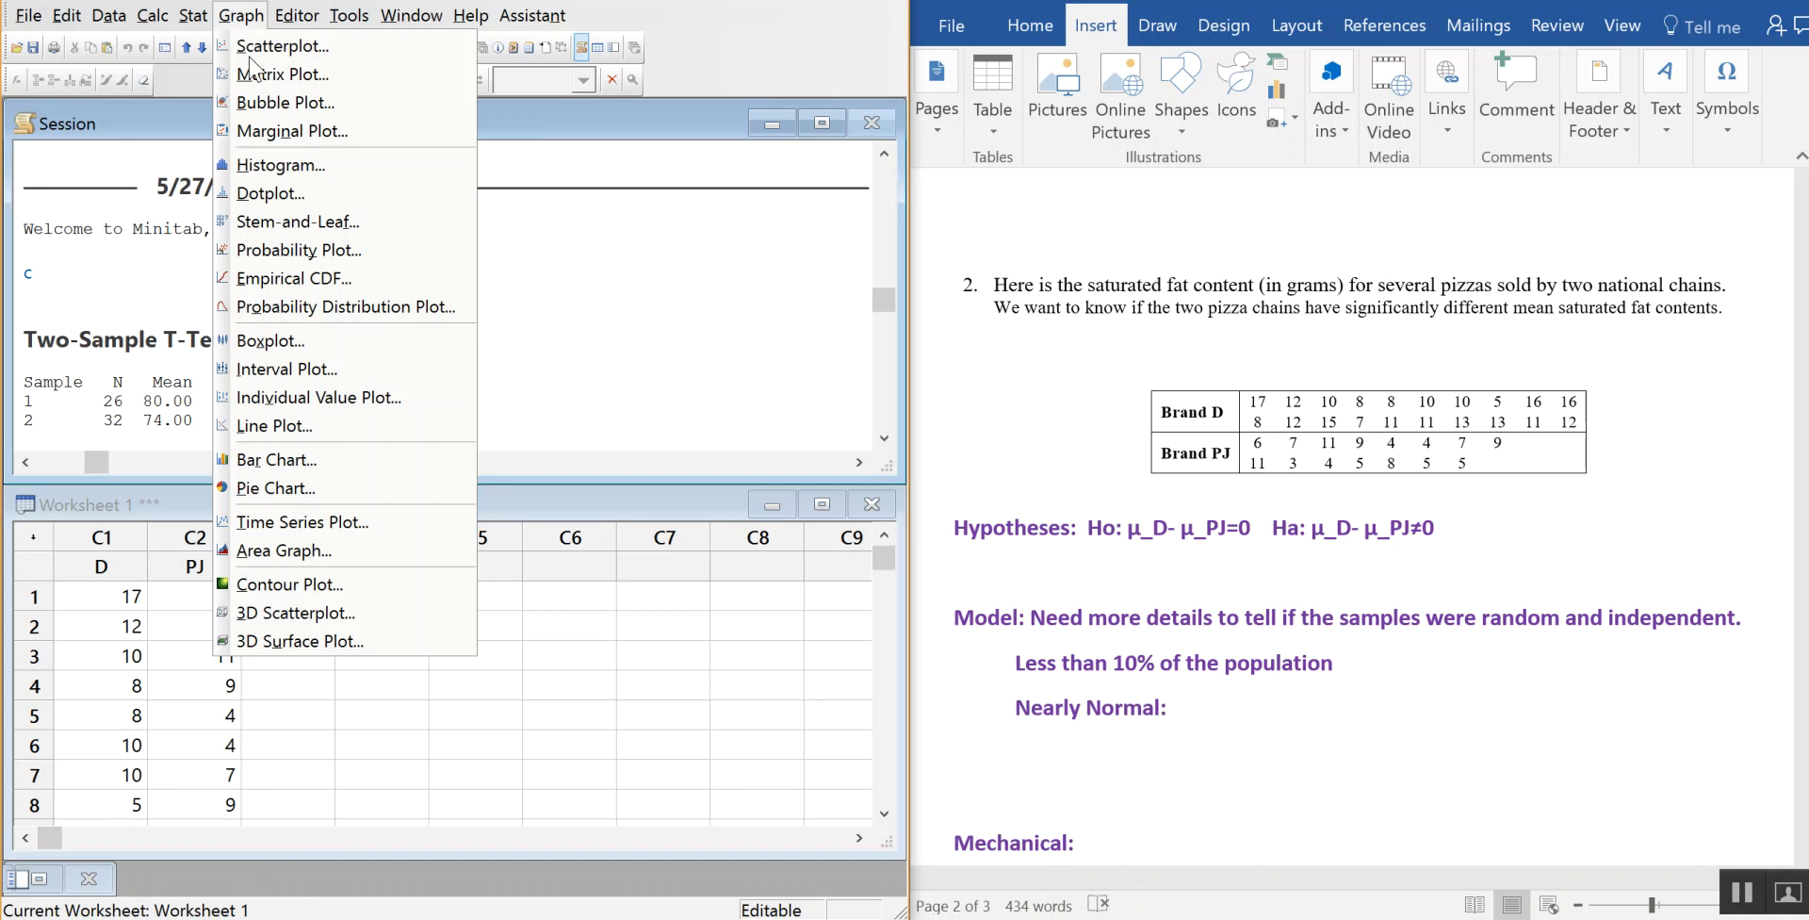
left_click(256, 170)
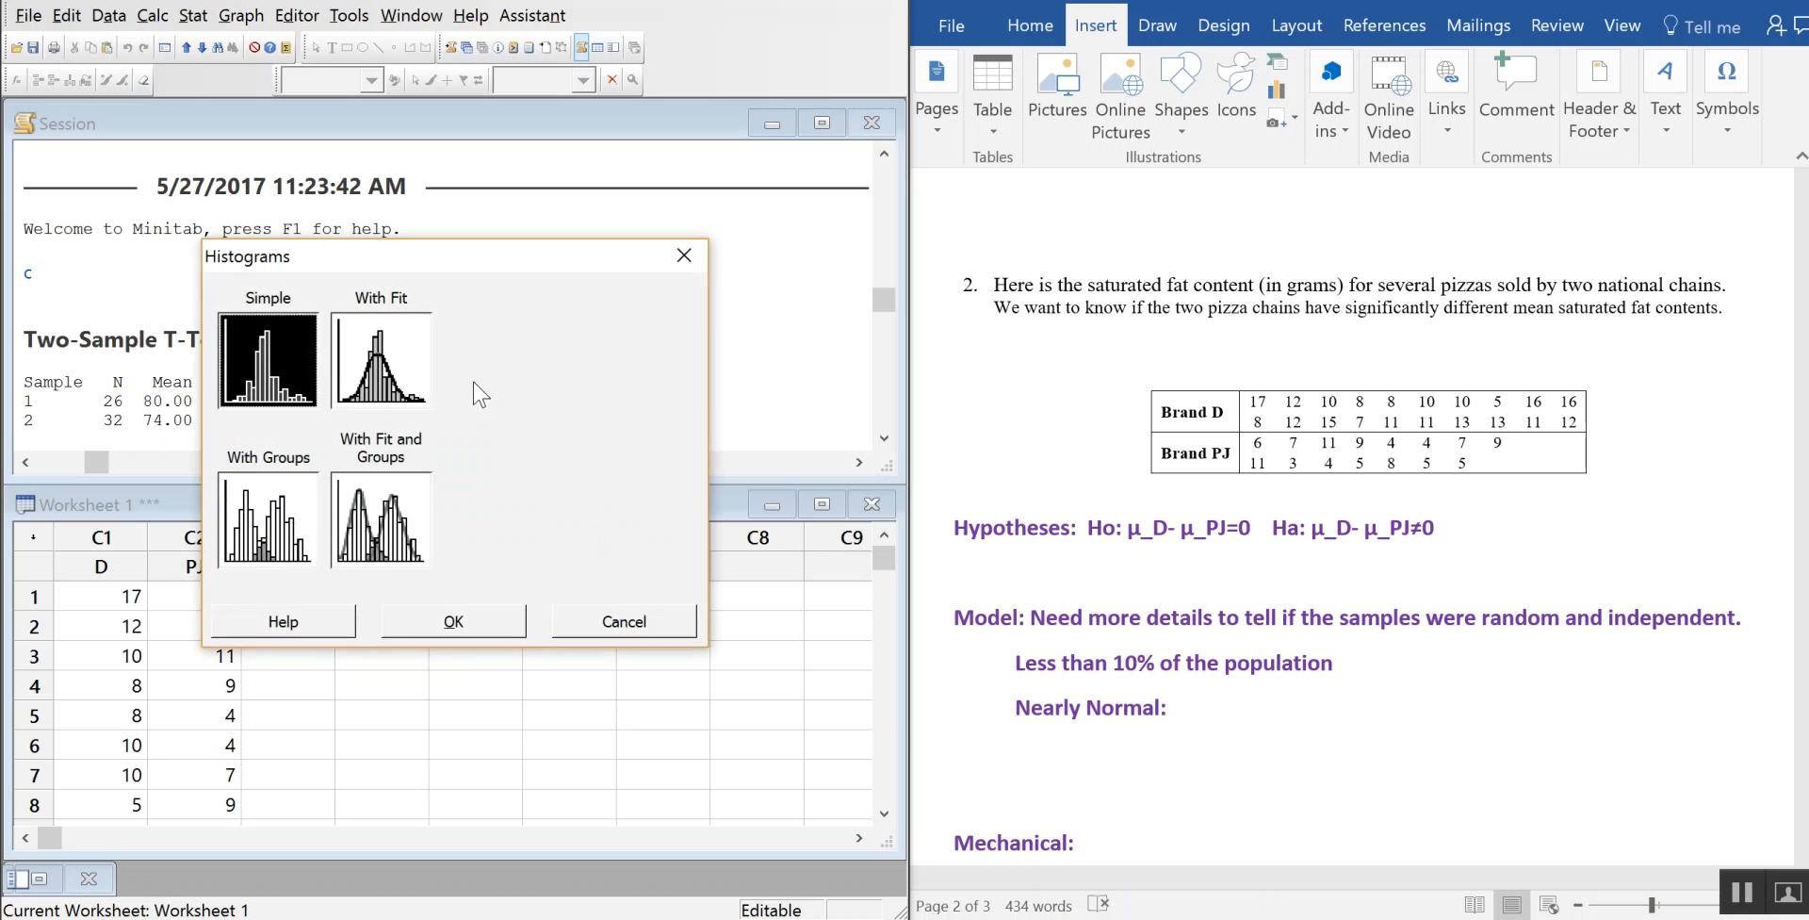
left_click_drag(440, 264, 436, 157)
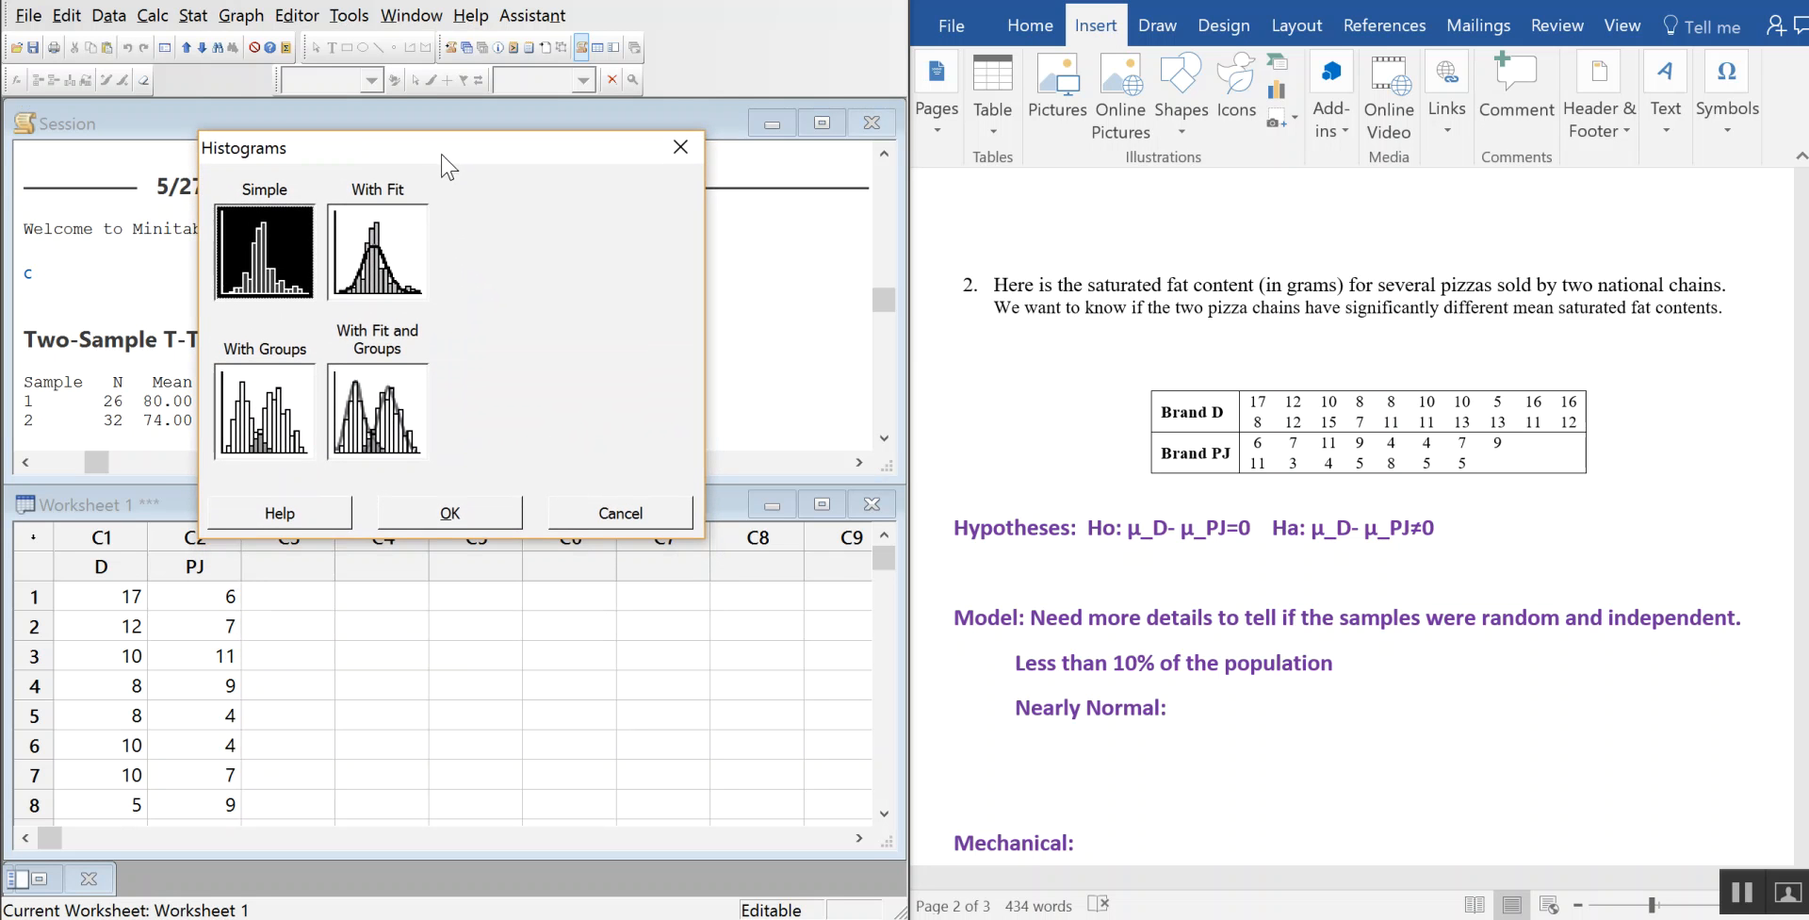
left_click(438, 518)
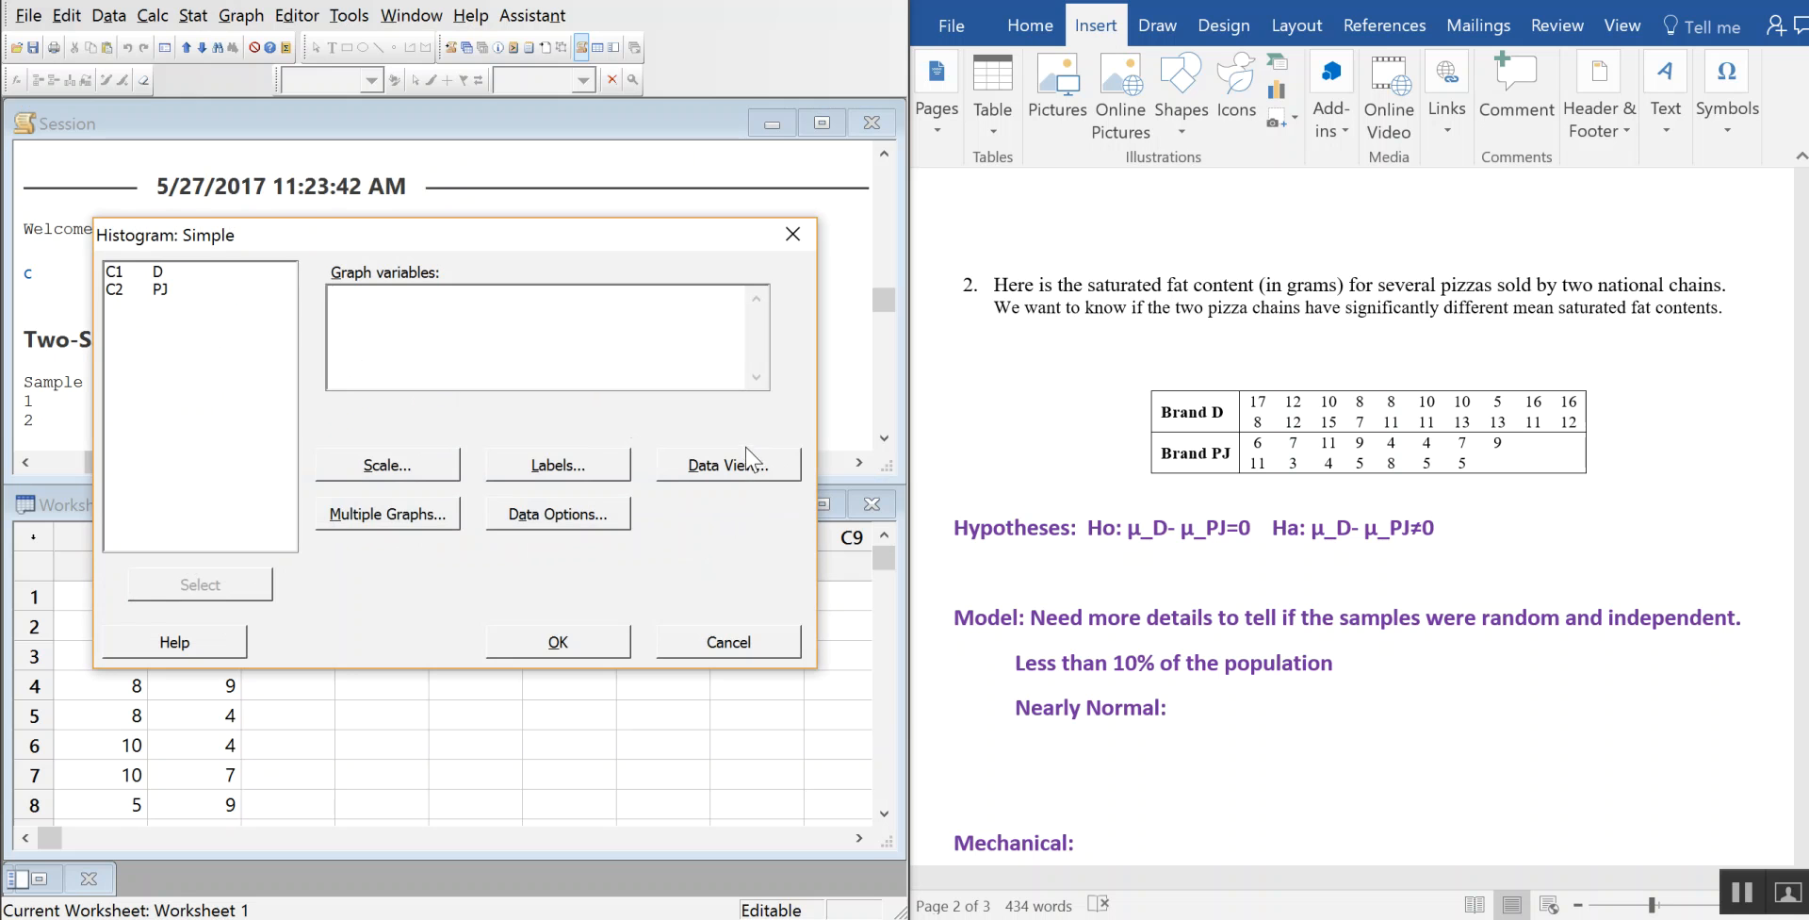
double_click(156, 272)
double_click(171, 290)
left_click(594, 651)
left_click(558, 644)
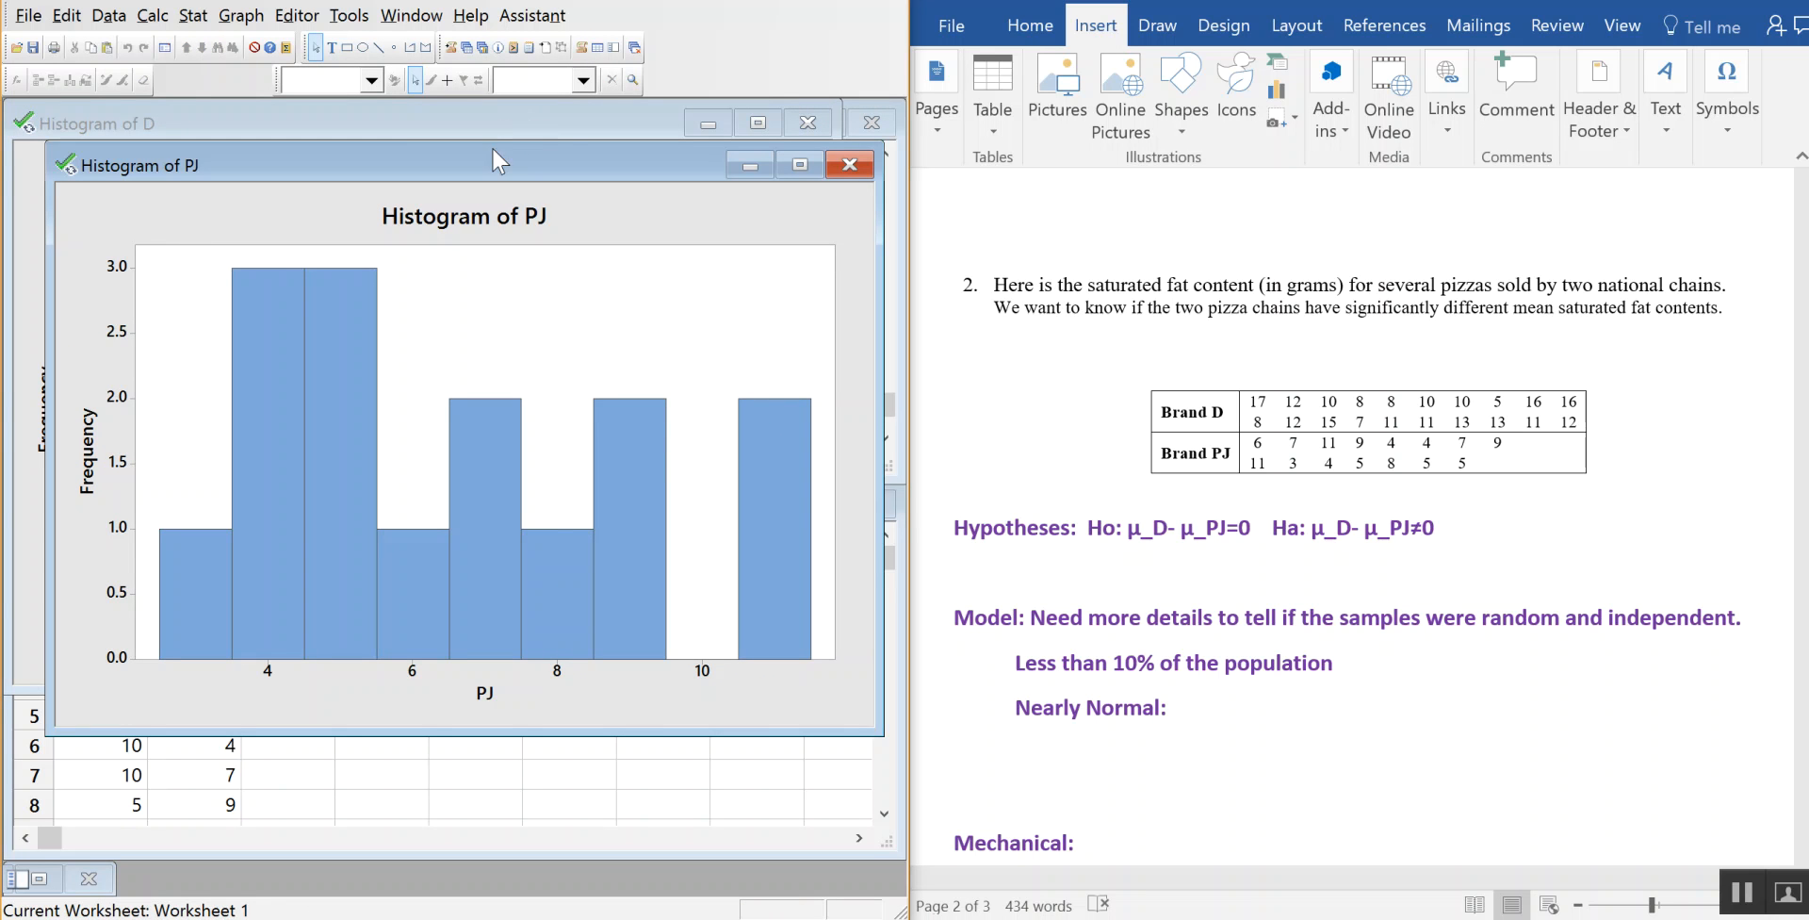
Bring up the histograms of D and PJ in turn and compare their shapes.
left_click(504, 128)
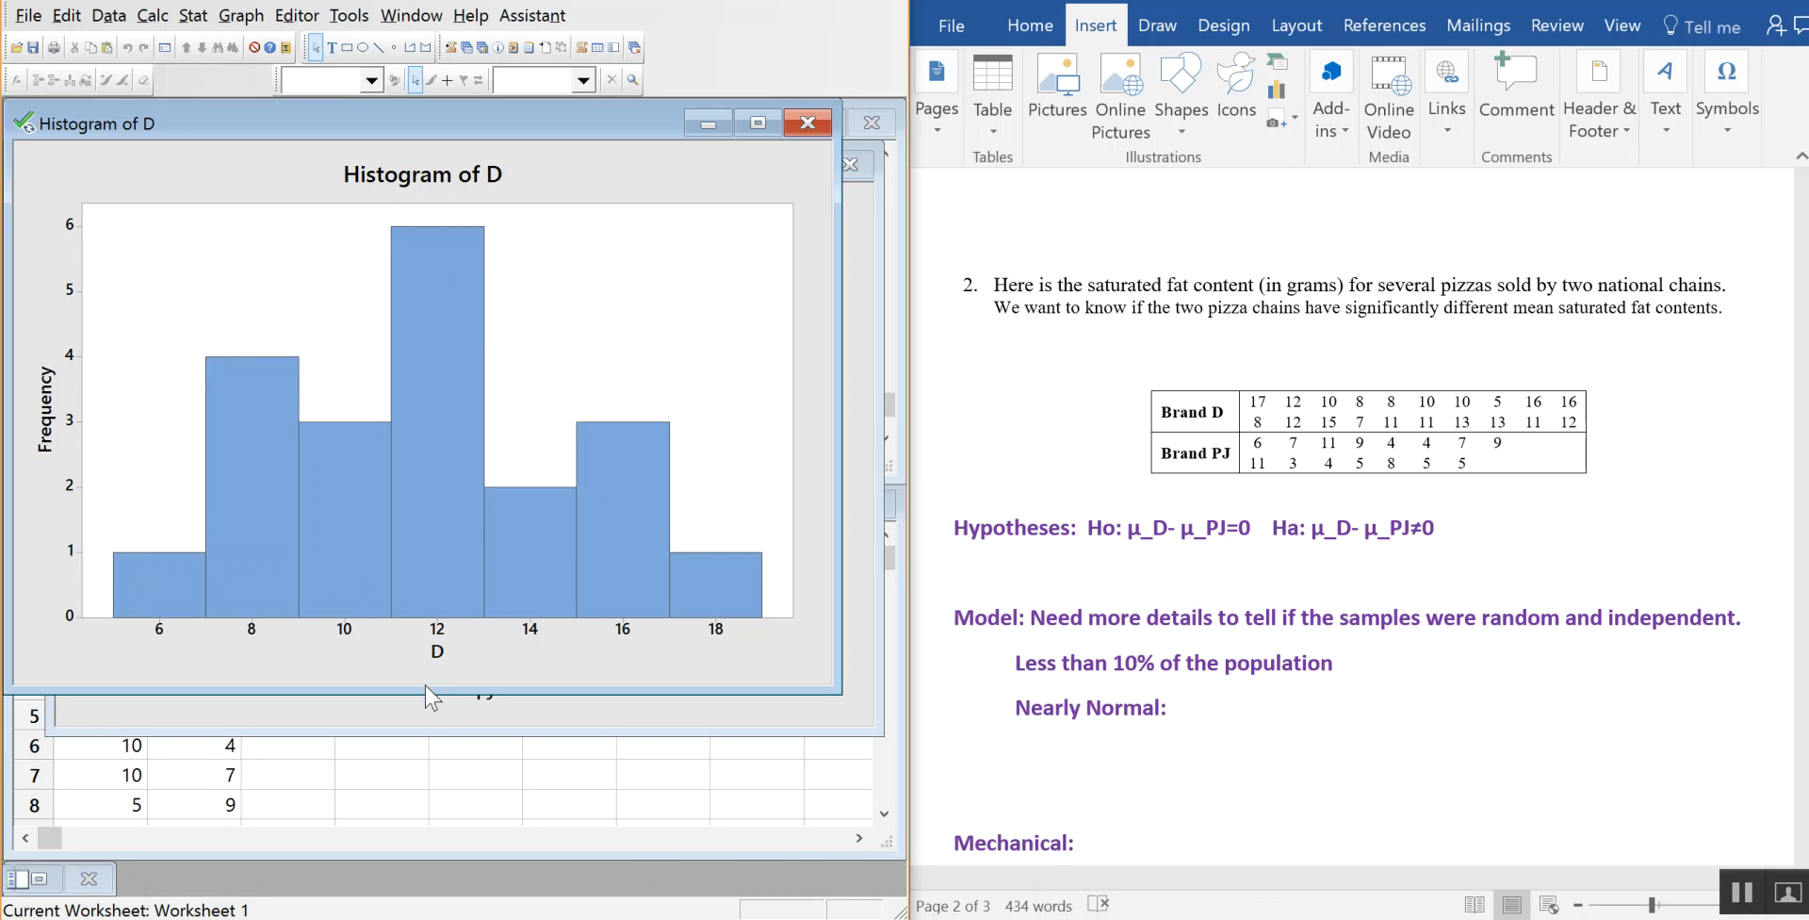
left_click(435, 730)
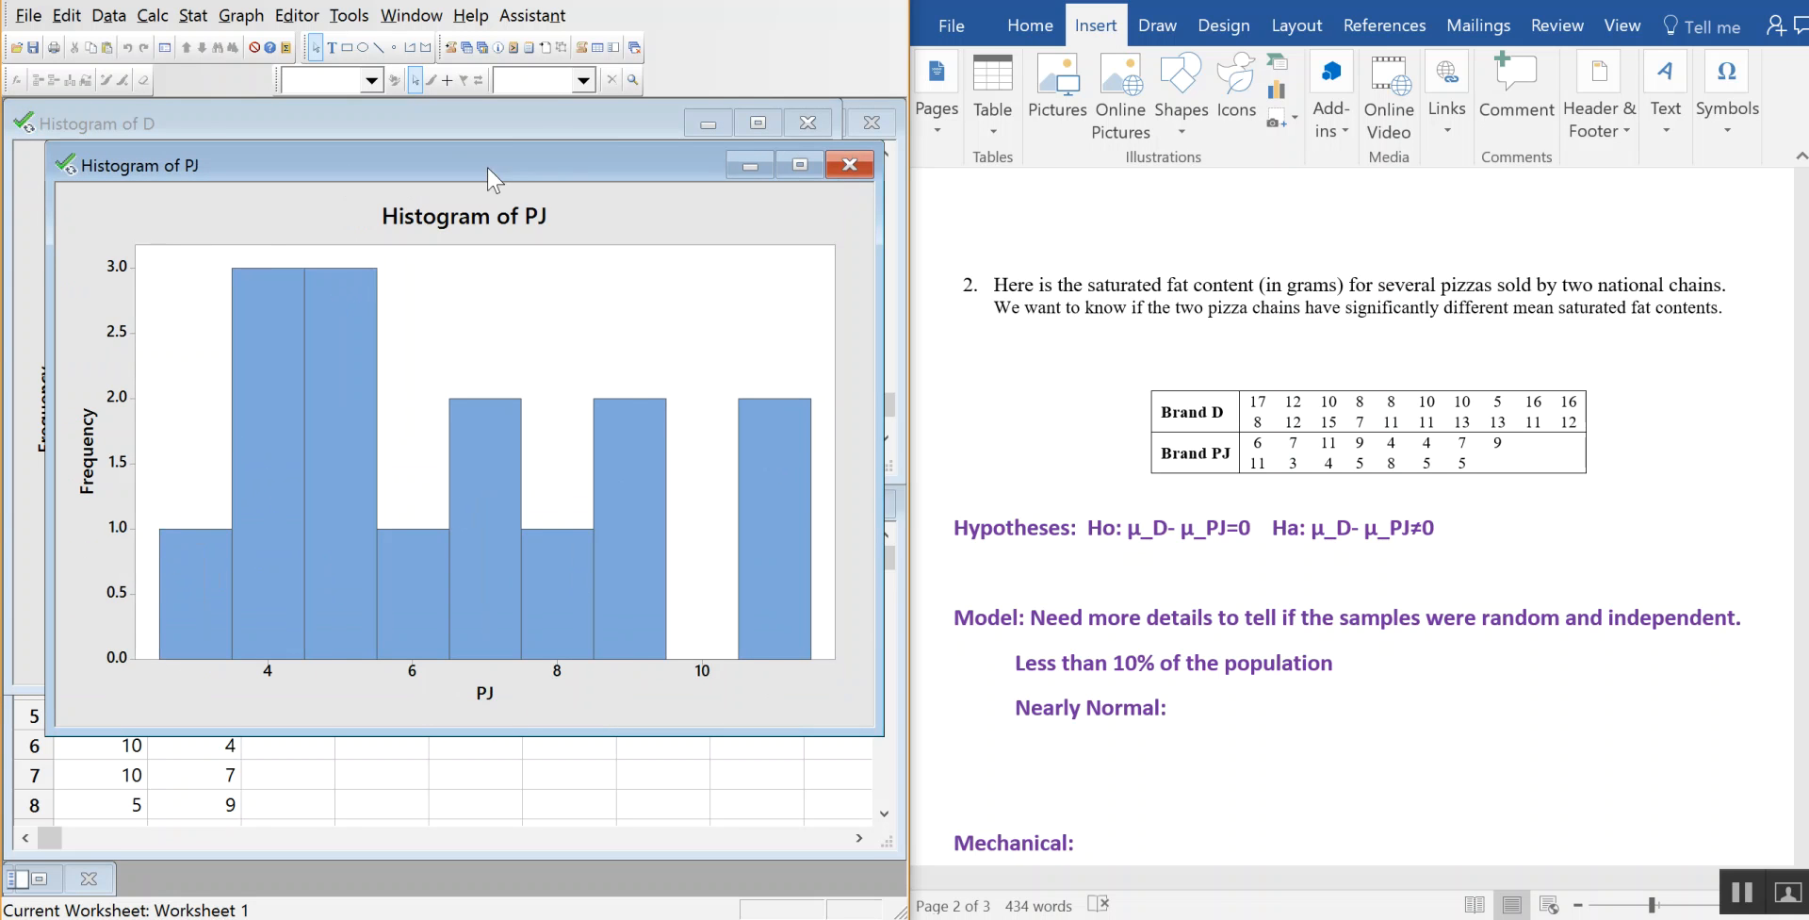
left_click(553, 114)
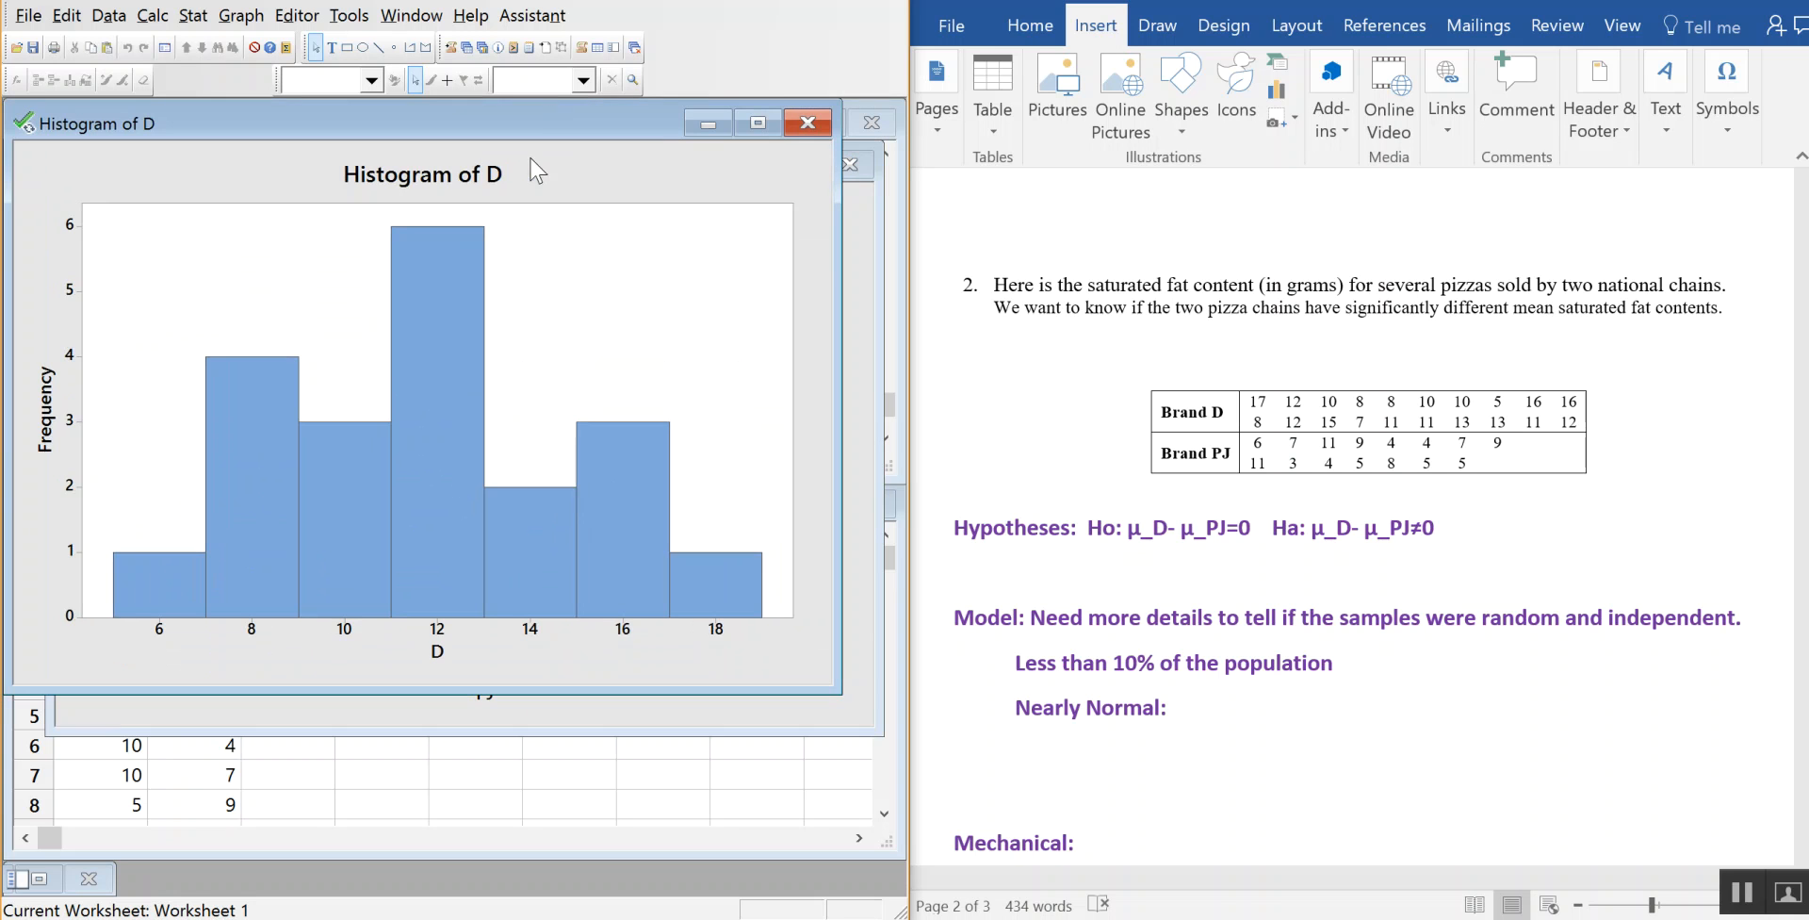
Copy the D and PJ histograms into the first column of a two-by-two table under "Nearly Normal:" in the Word document.
right_click(733, 163)
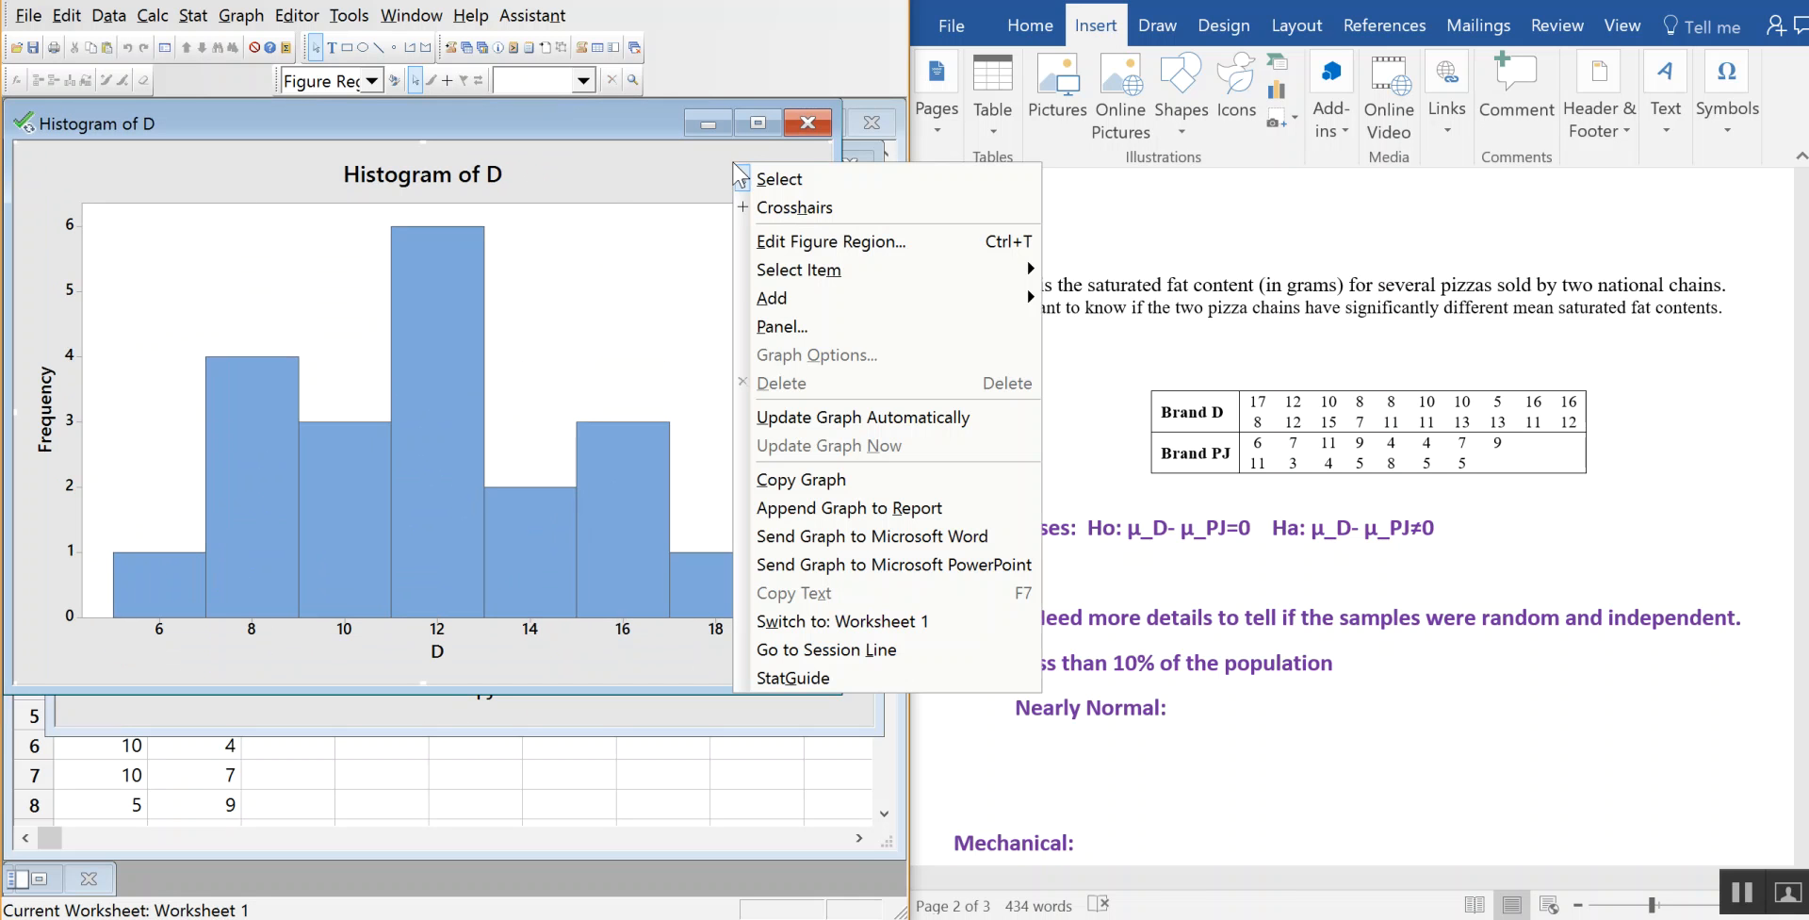
left_click(649, 172)
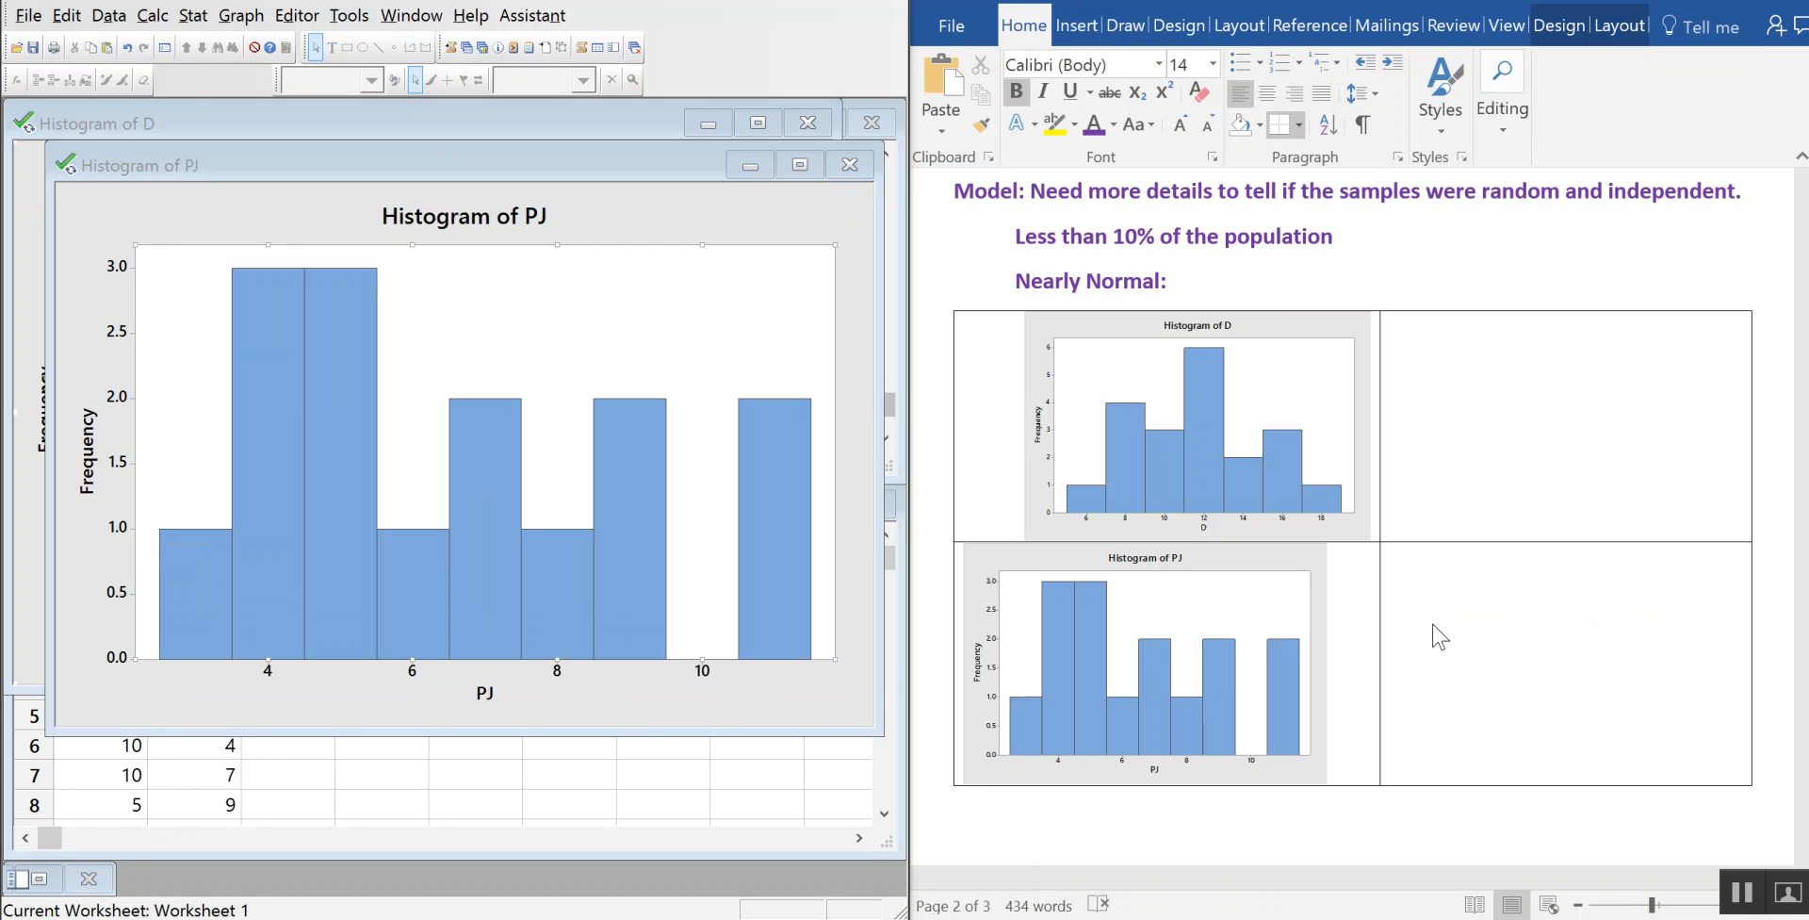
scroll(1484, 646, "up", 3)
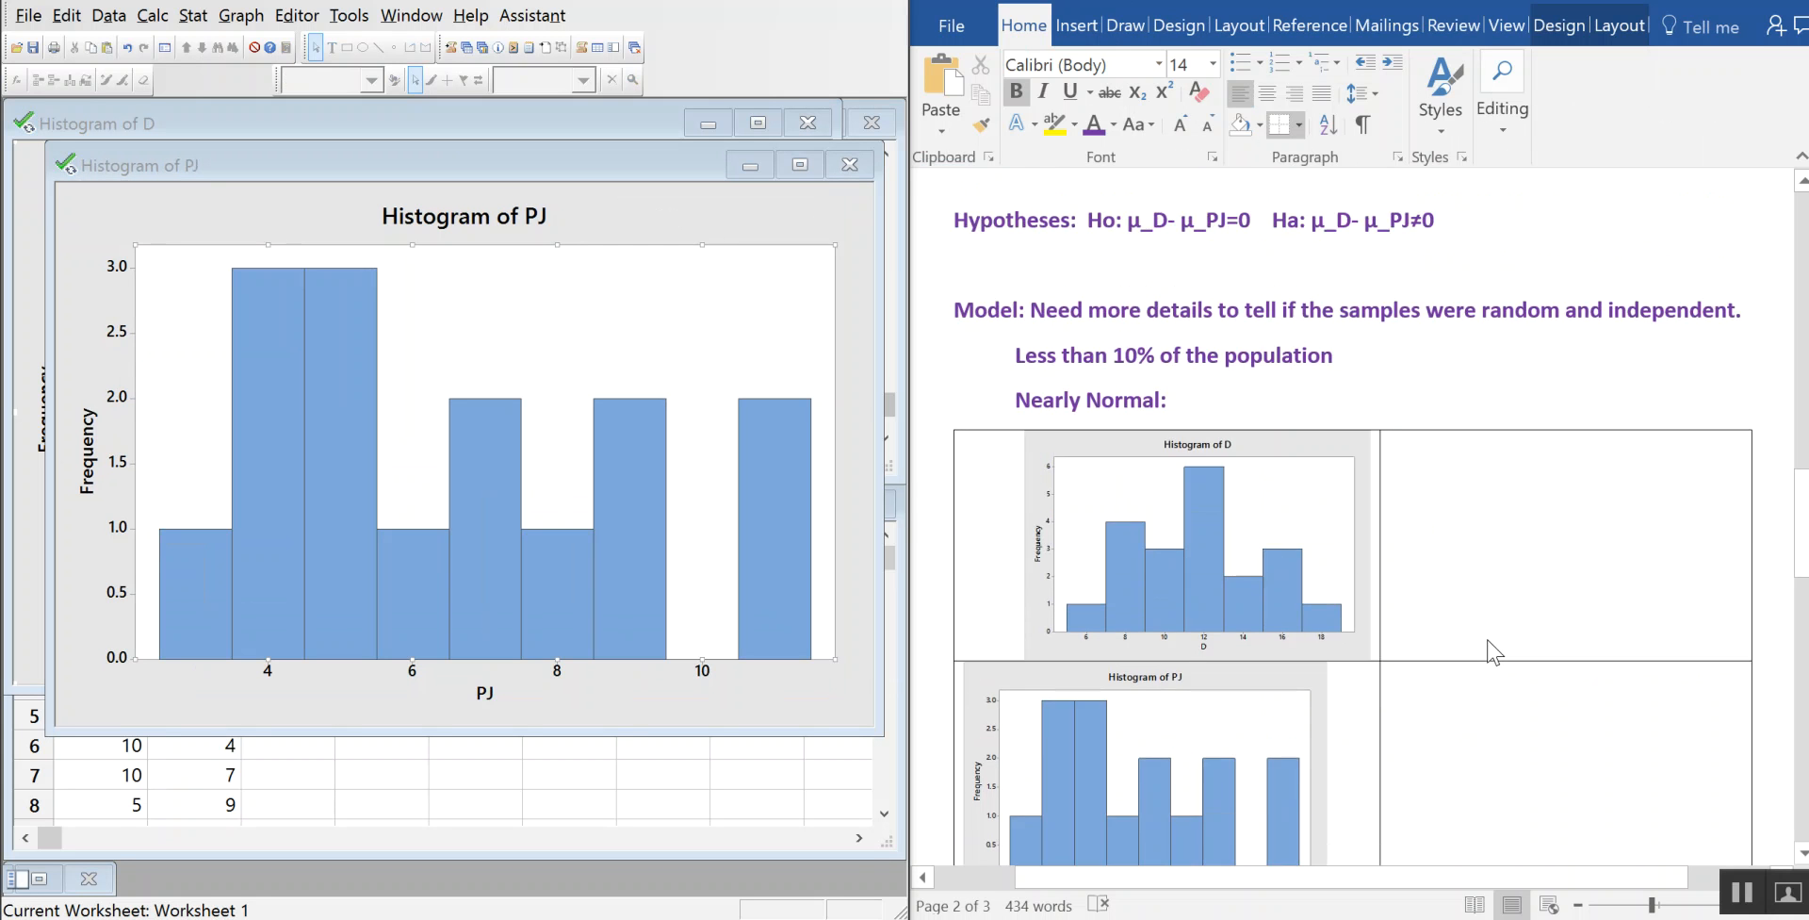
scroll(1494, 650, "up", 2)
scroll(1486, 657, "down", 7)
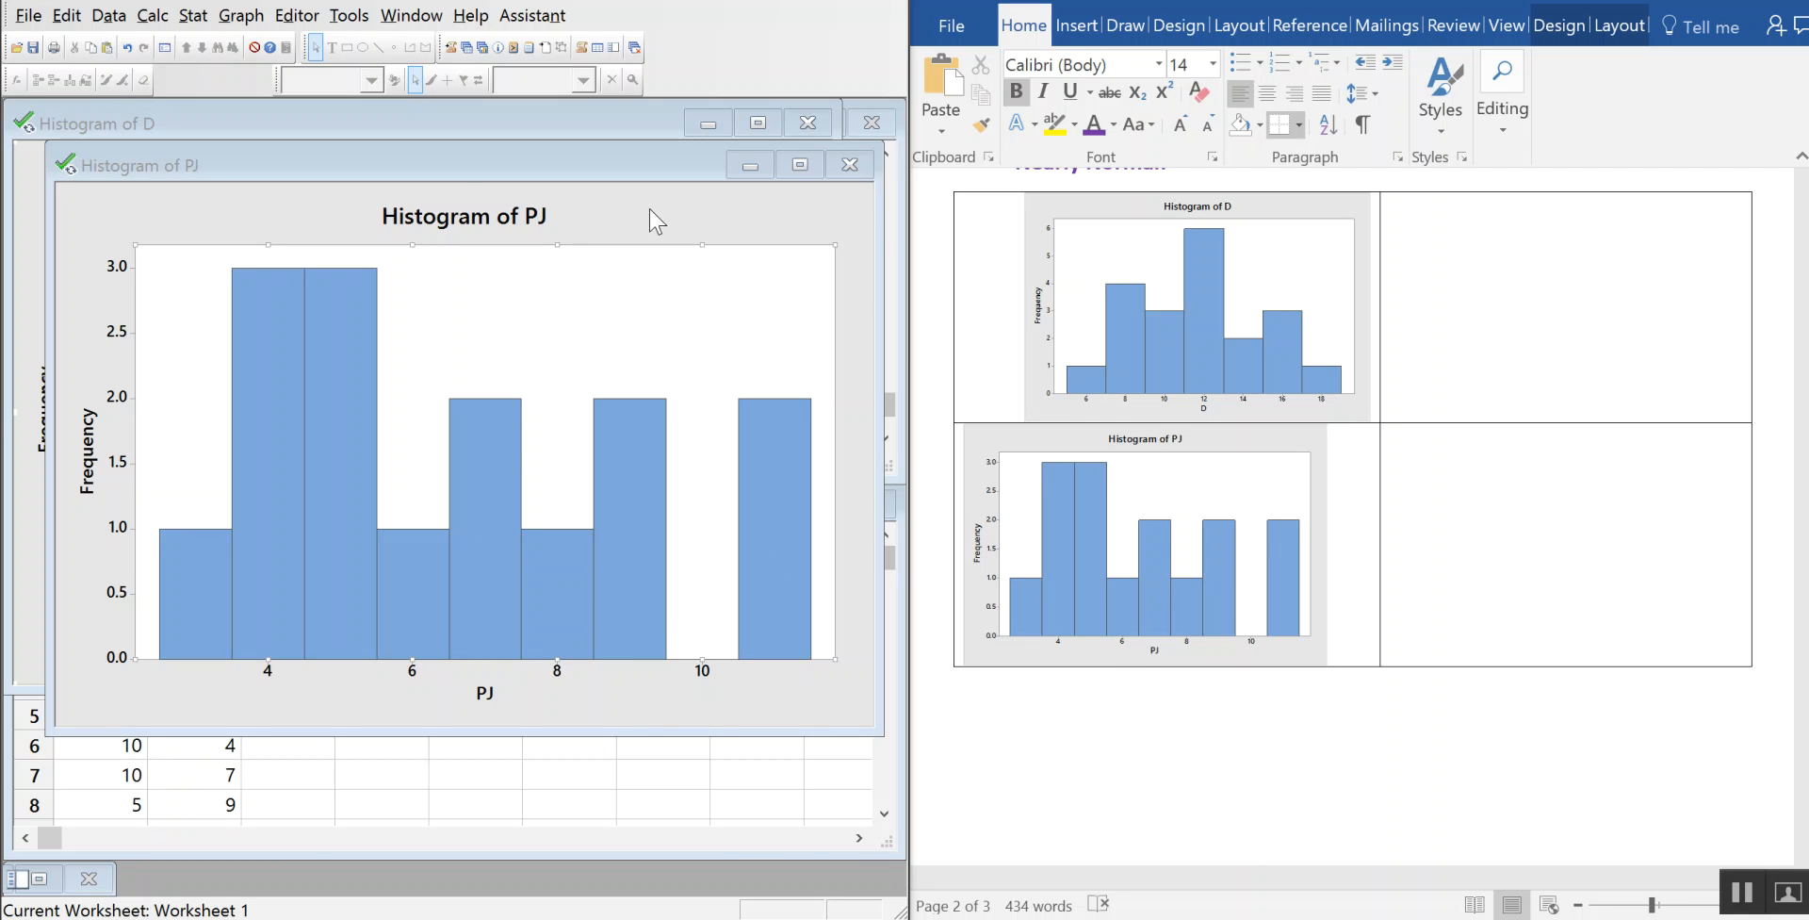
Return to Minitab and rebin the PJ histogram by number of intervals, using fewer bars that are 2 units wide.
left_click(597, 213)
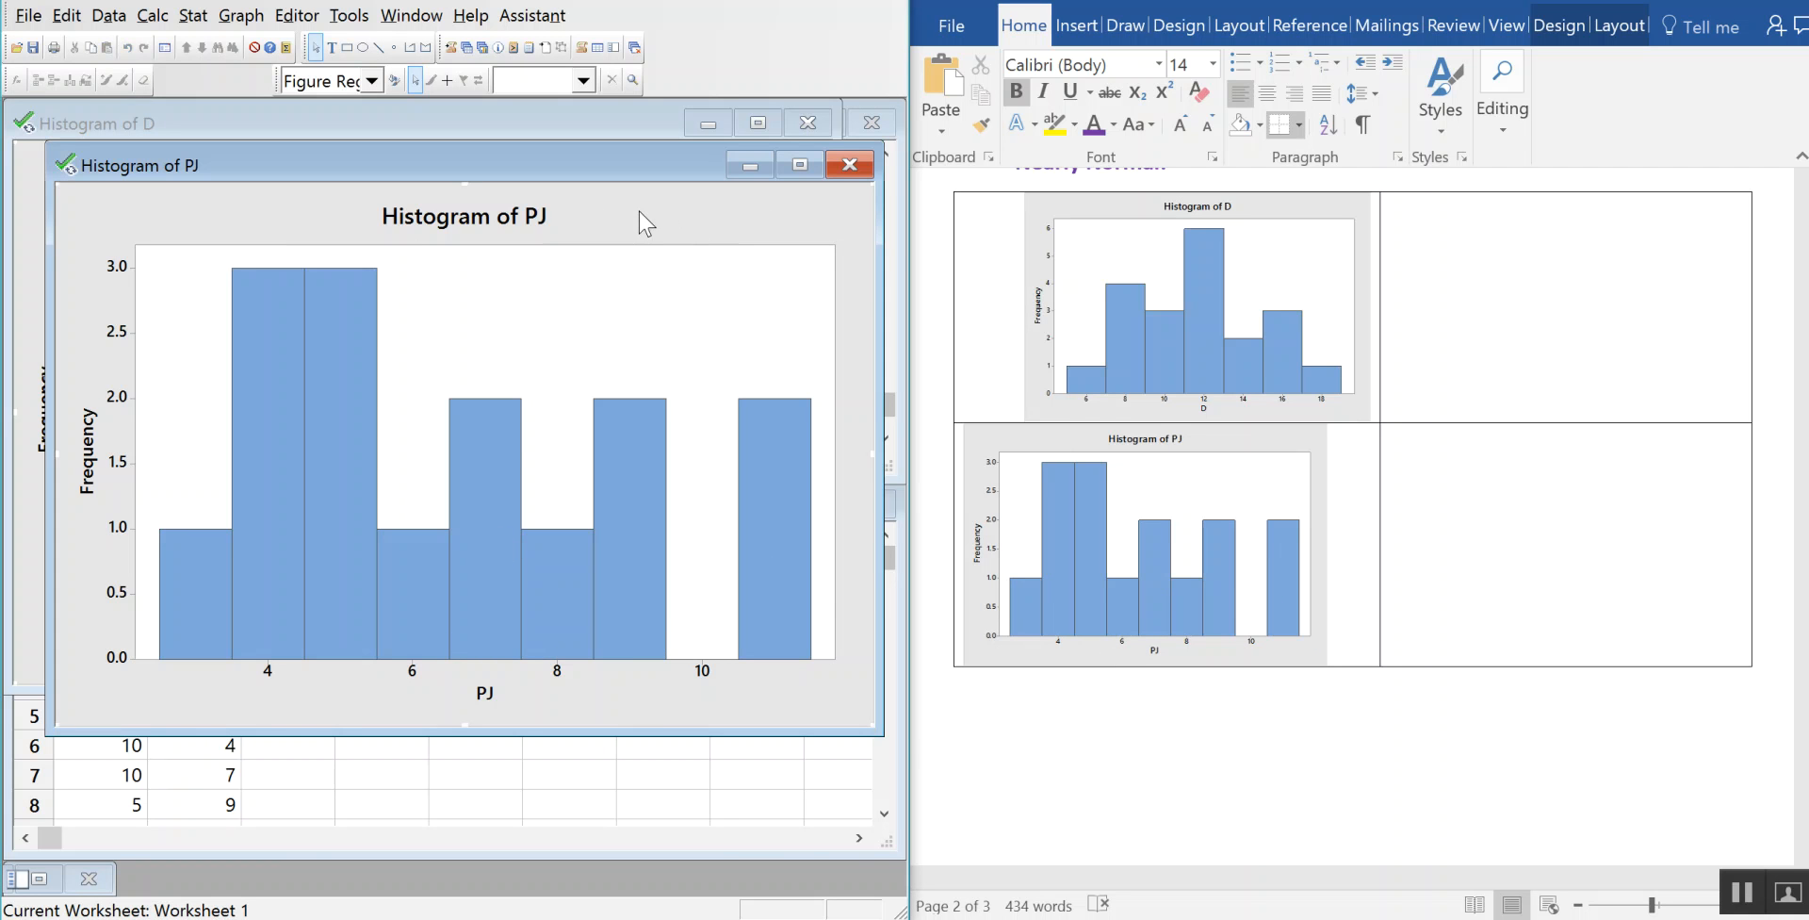
right_click(638, 211)
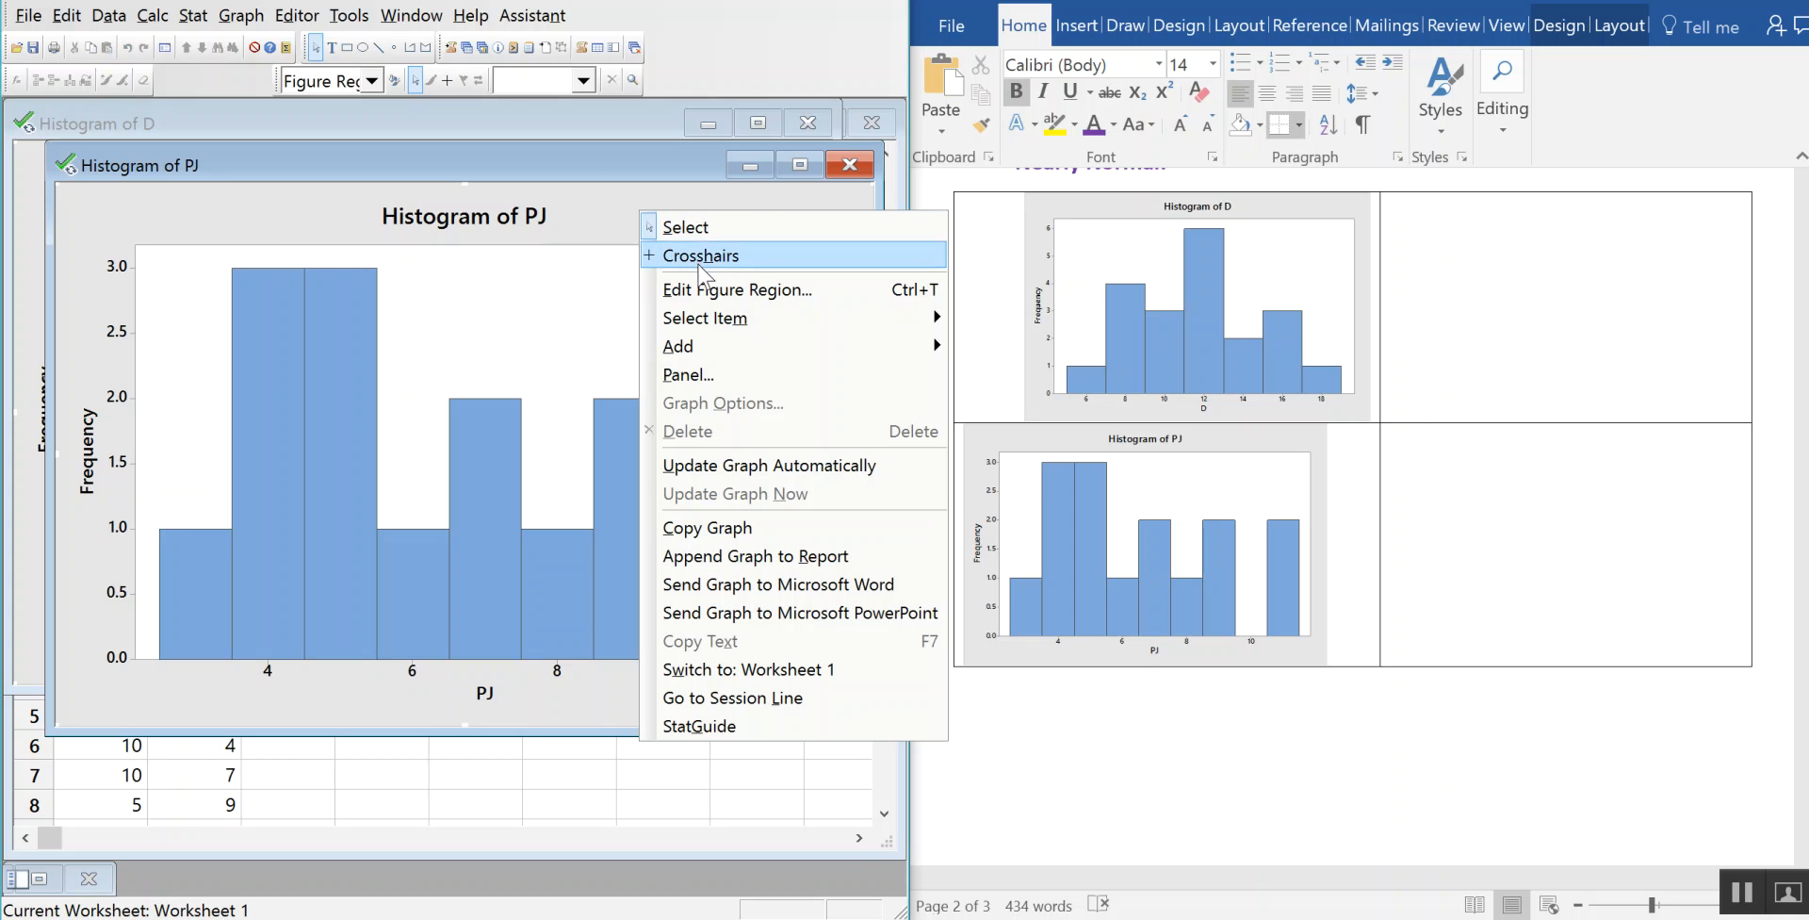
key("Escape")
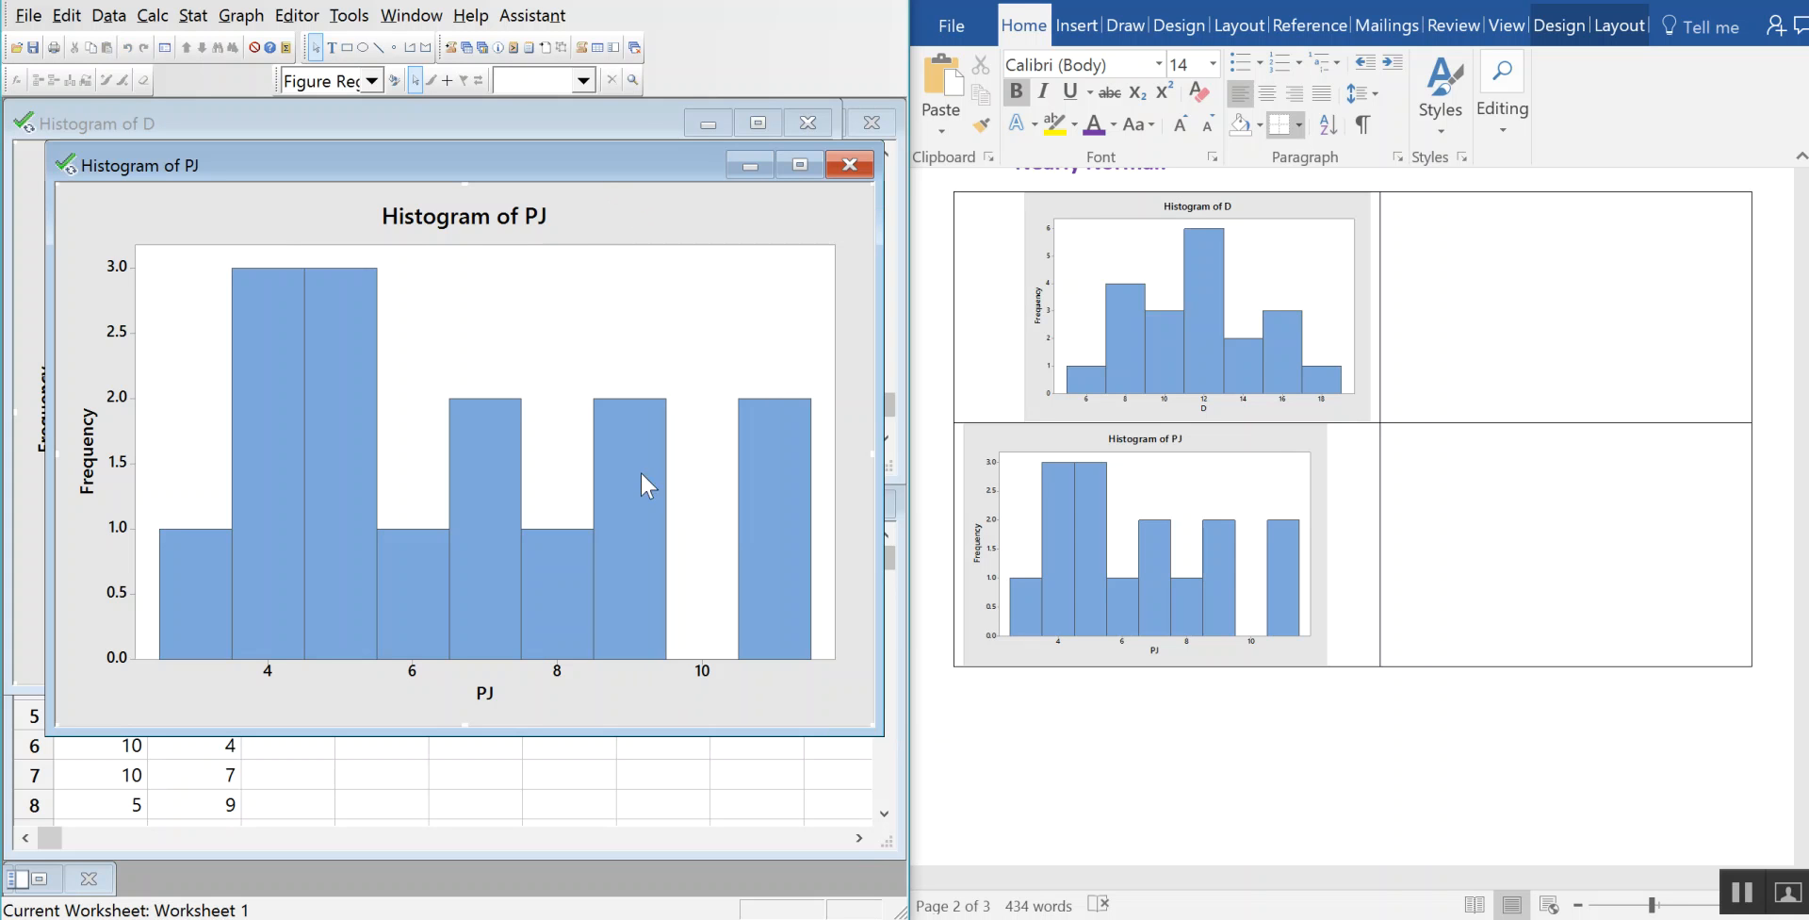
right_click(650, 648)
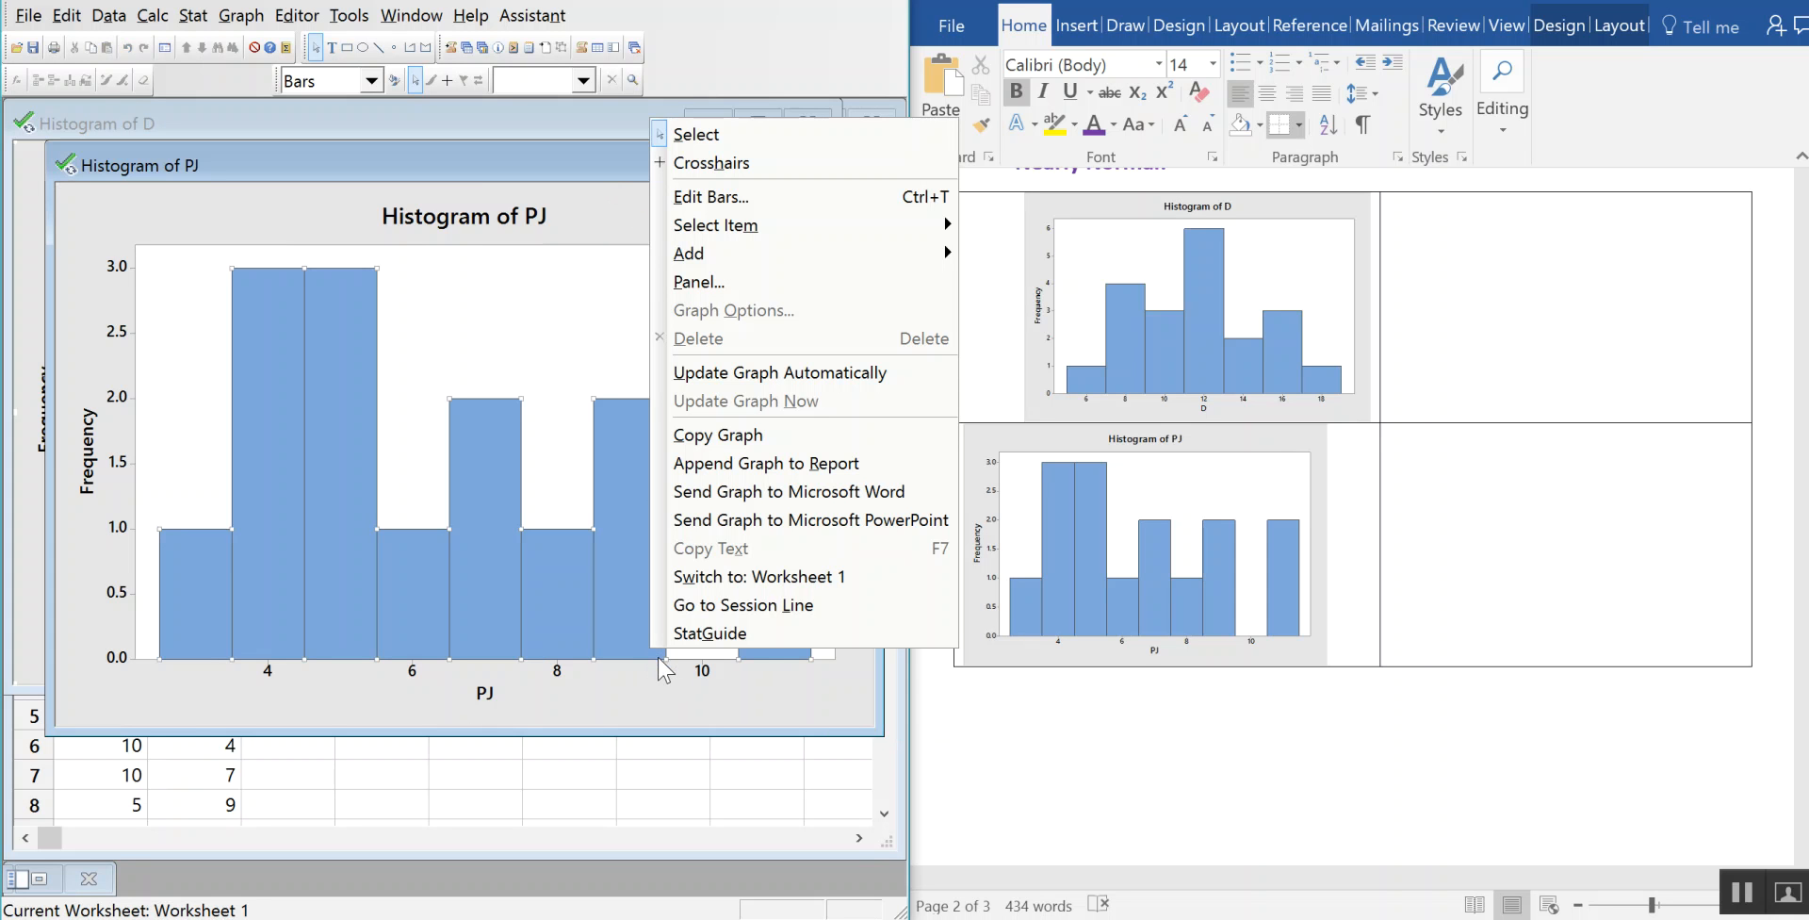
left_click(754, 198)
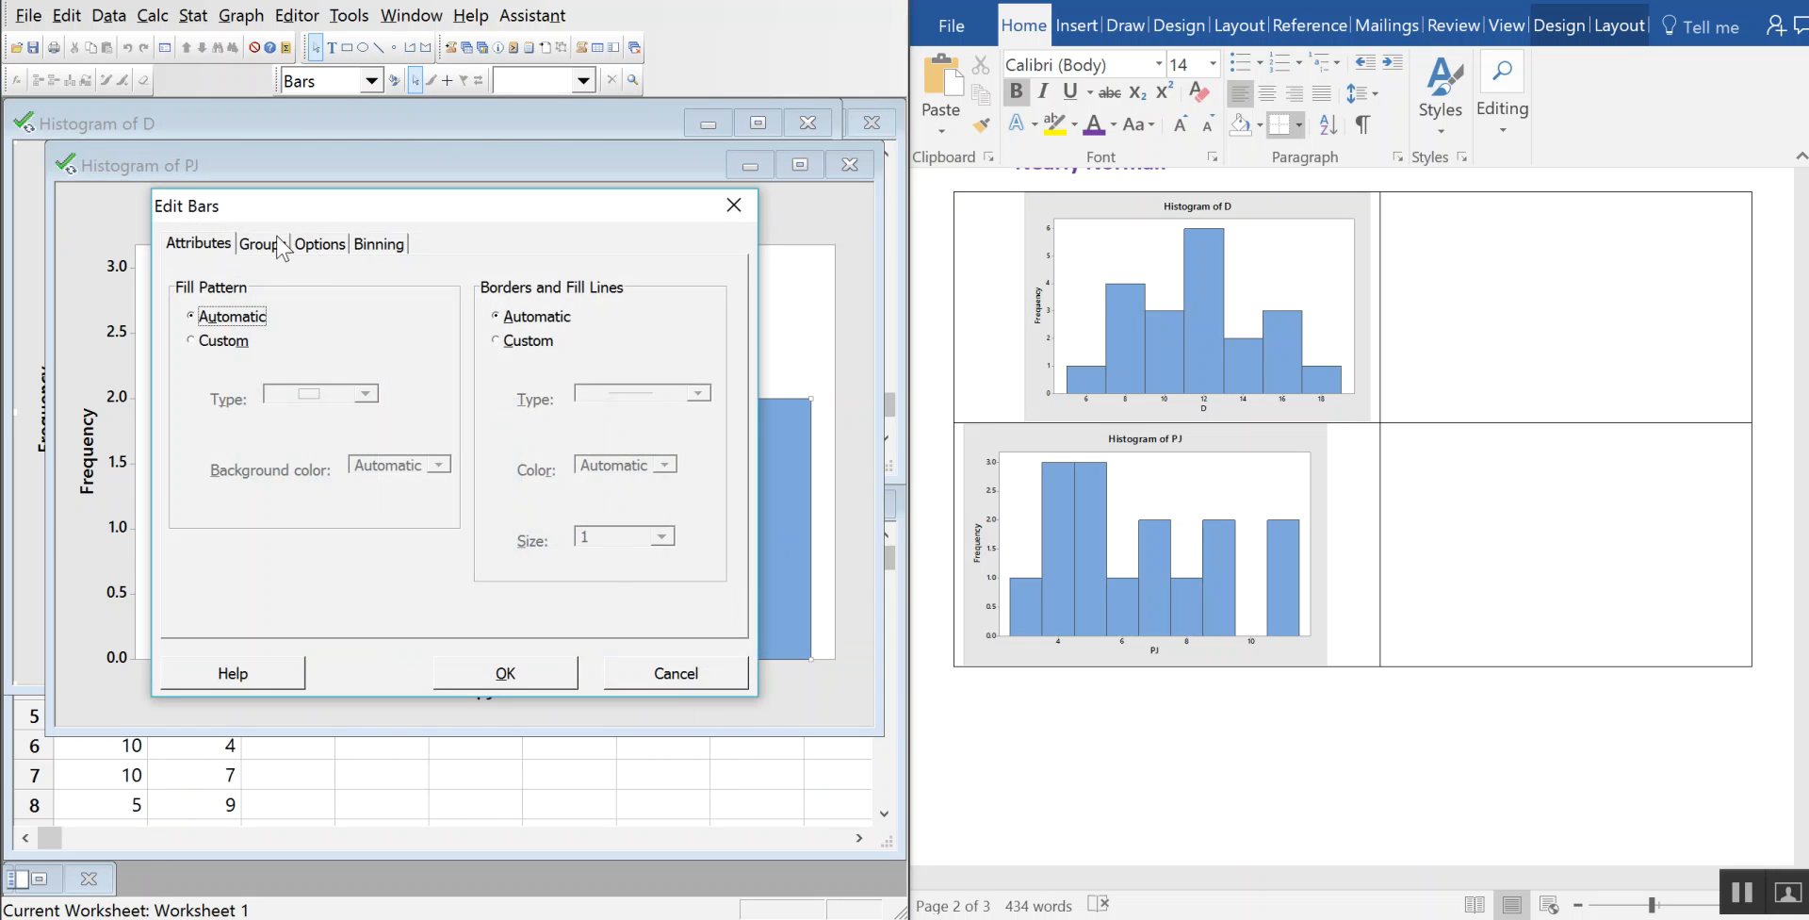
left_click(273, 244)
left_click(380, 244)
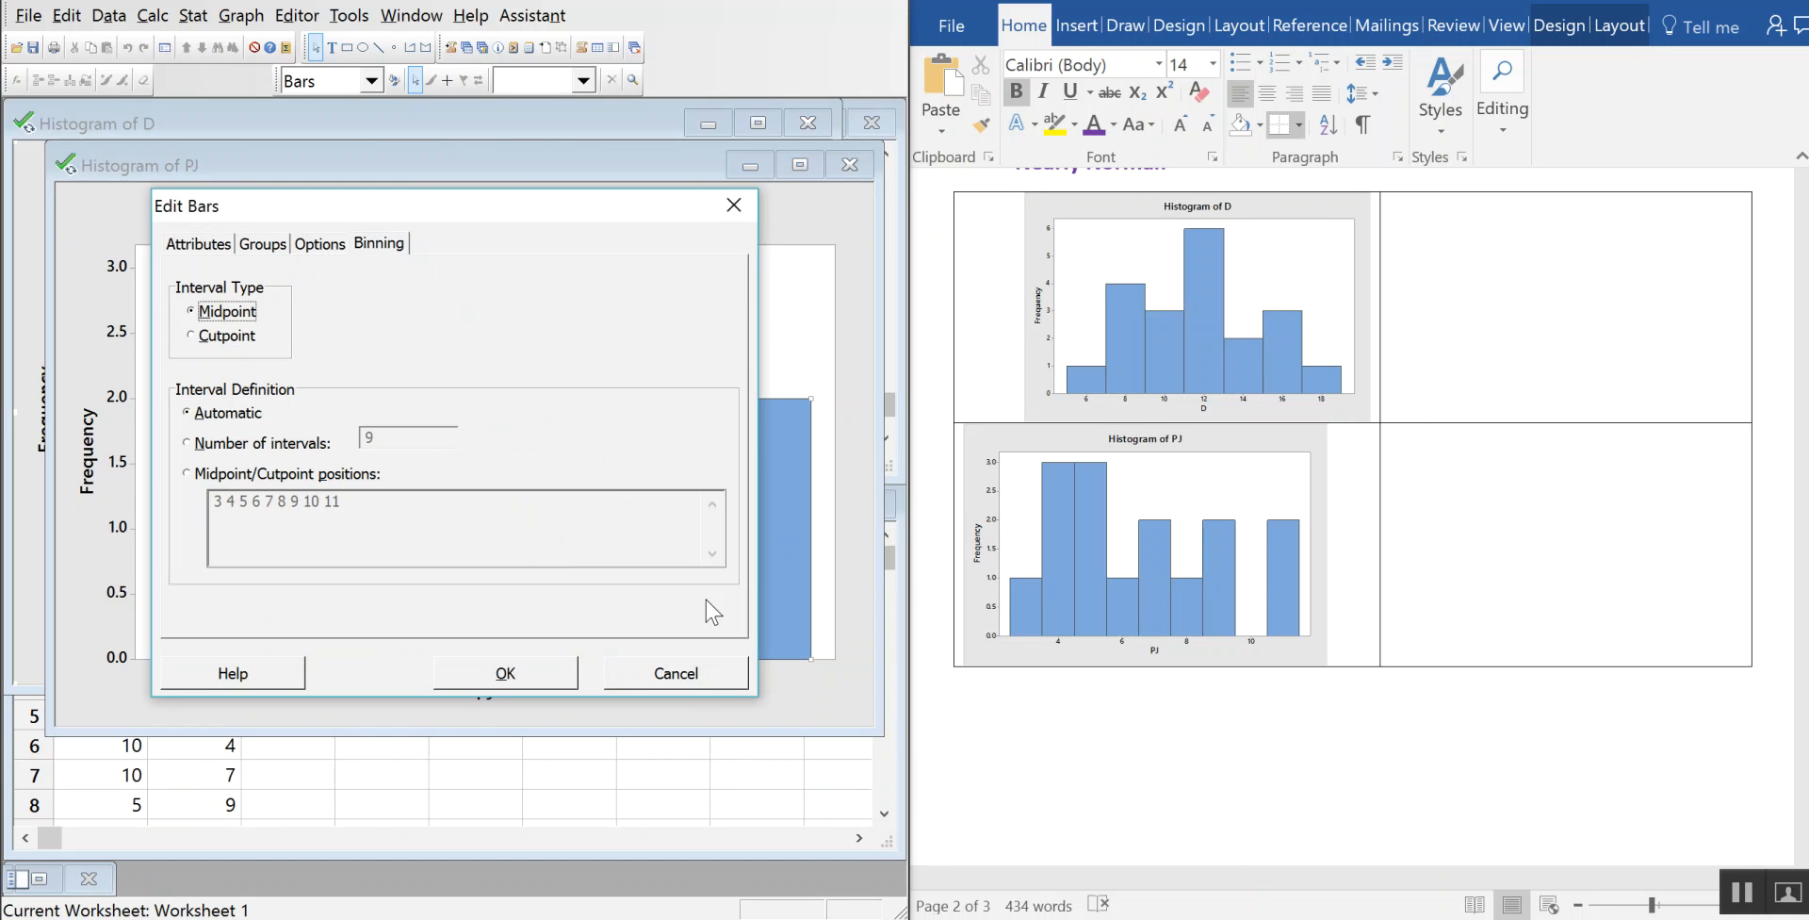
left_click(192, 444)
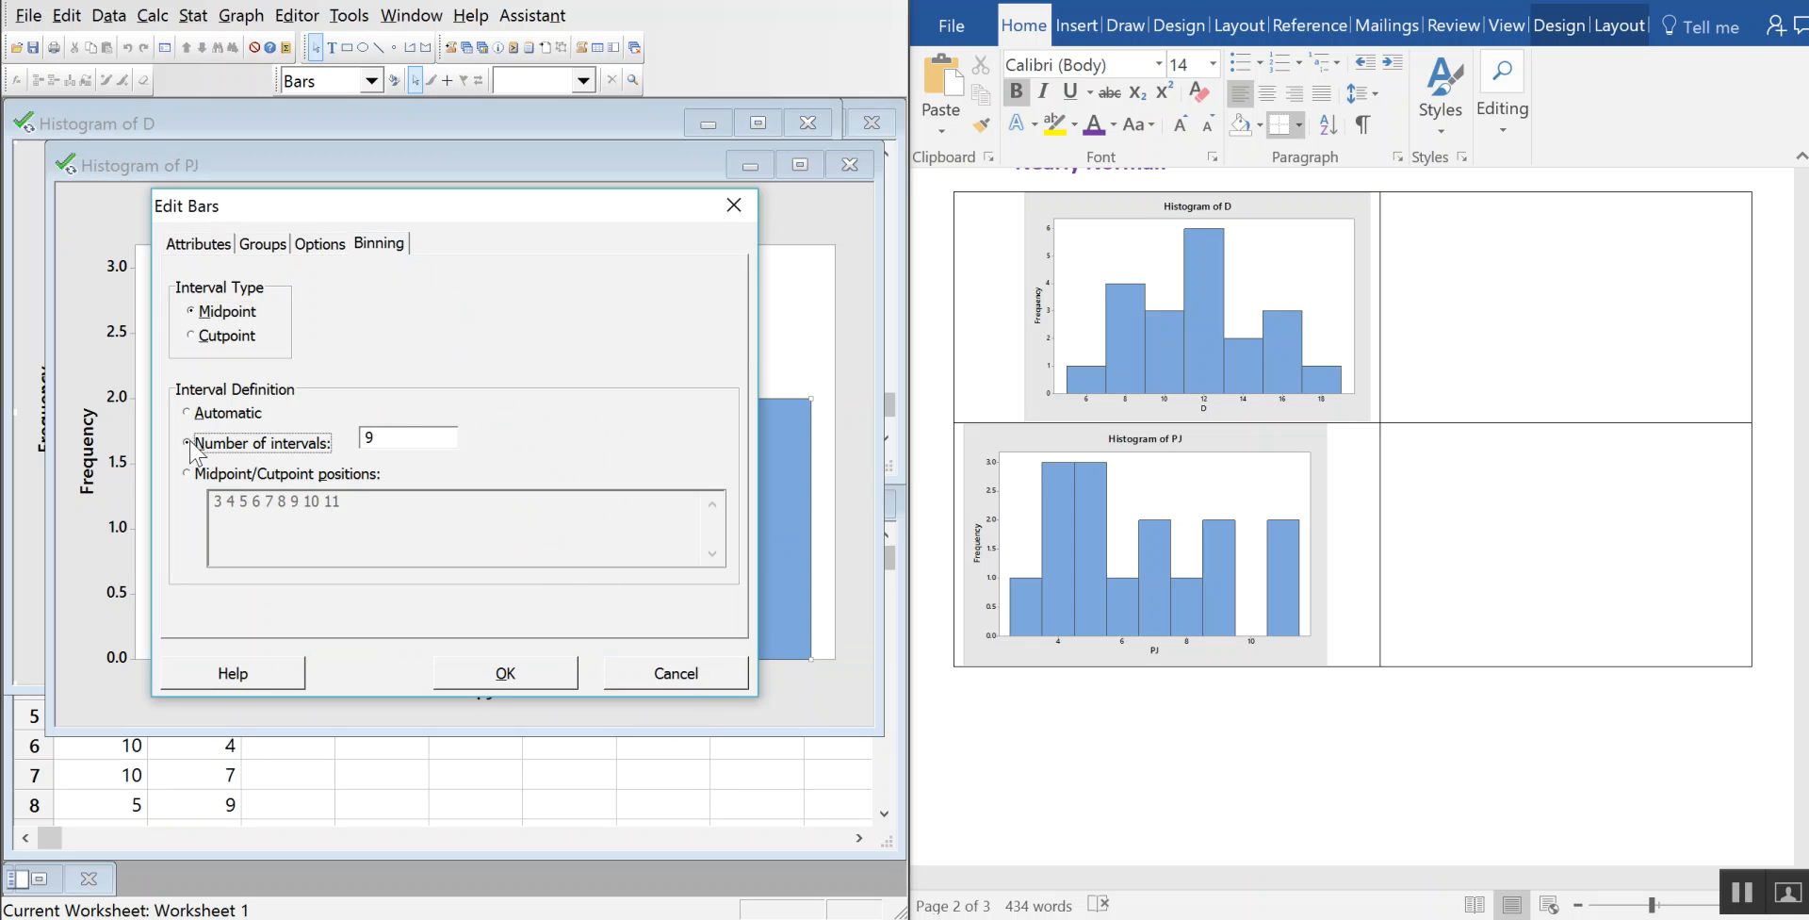
left_click_drag(406, 440, 366, 440)
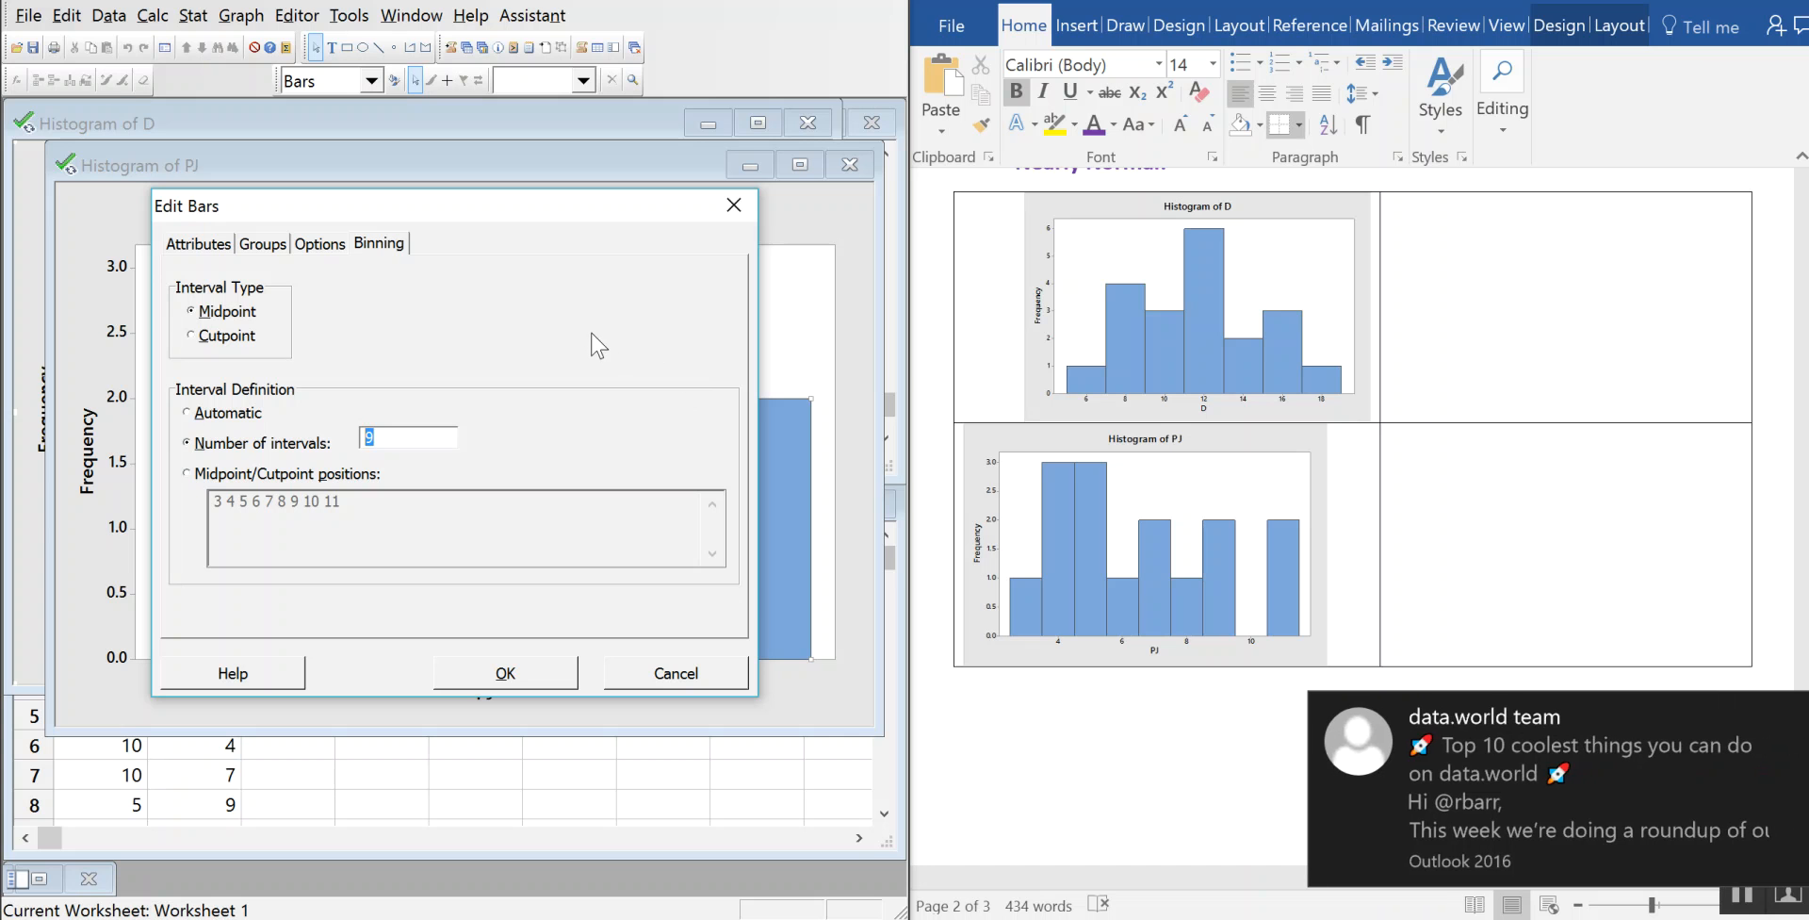
left_click(1795, 721)
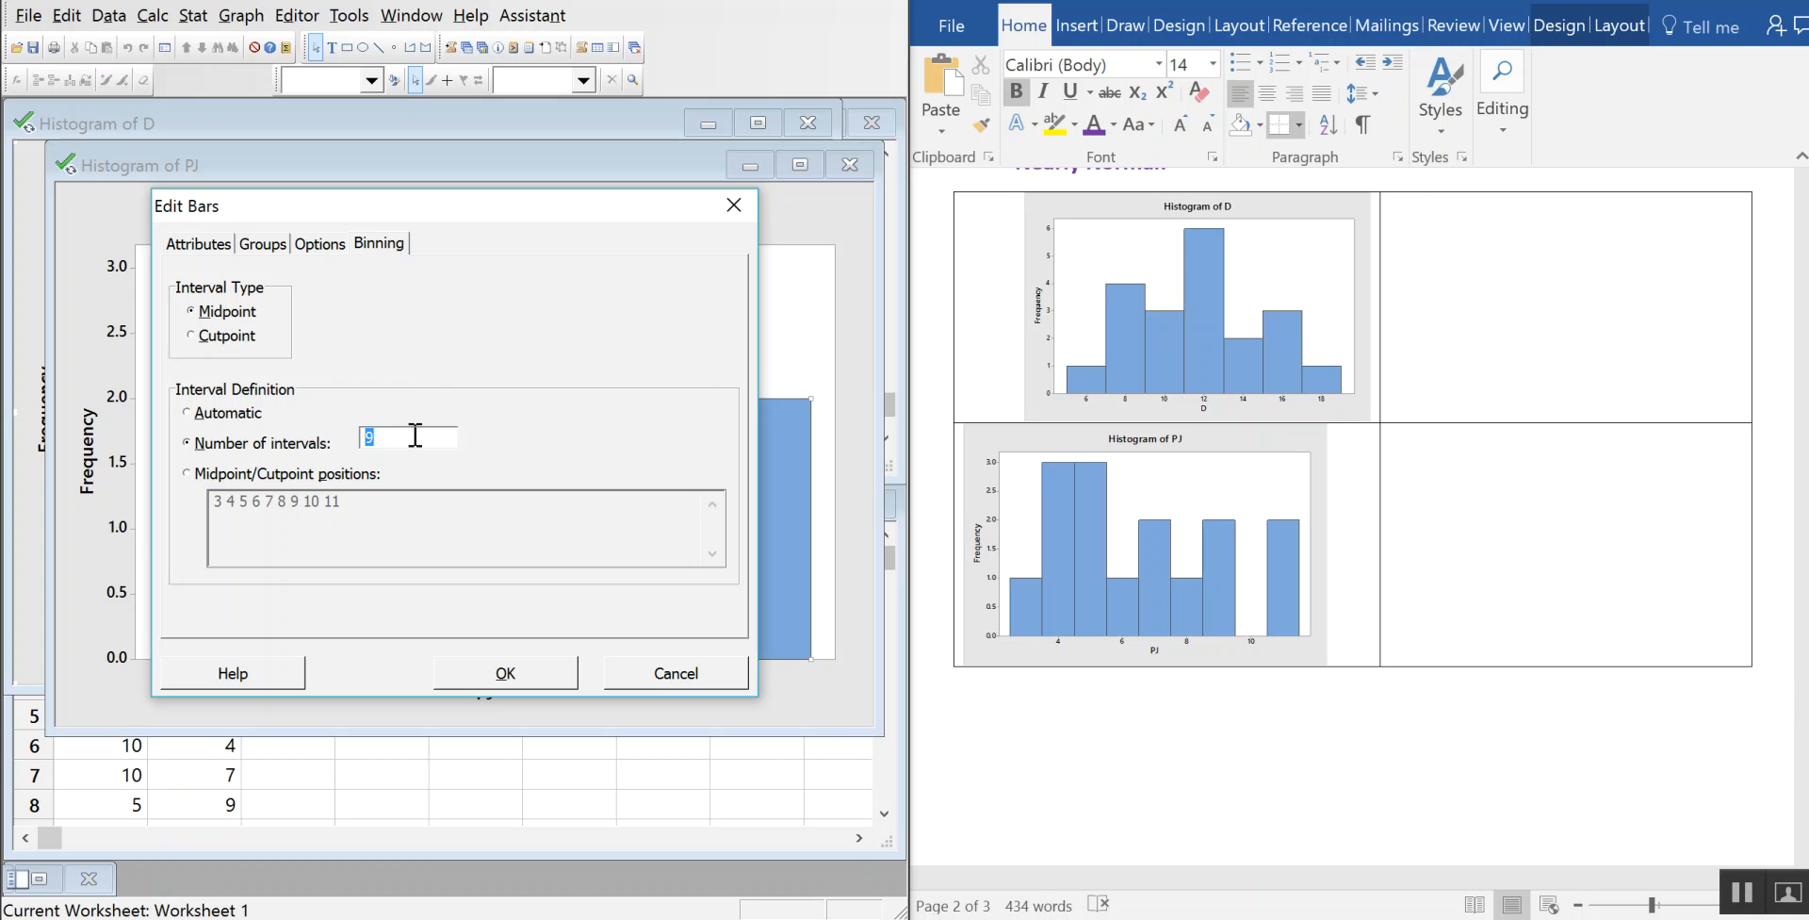
left_click(552, 673)
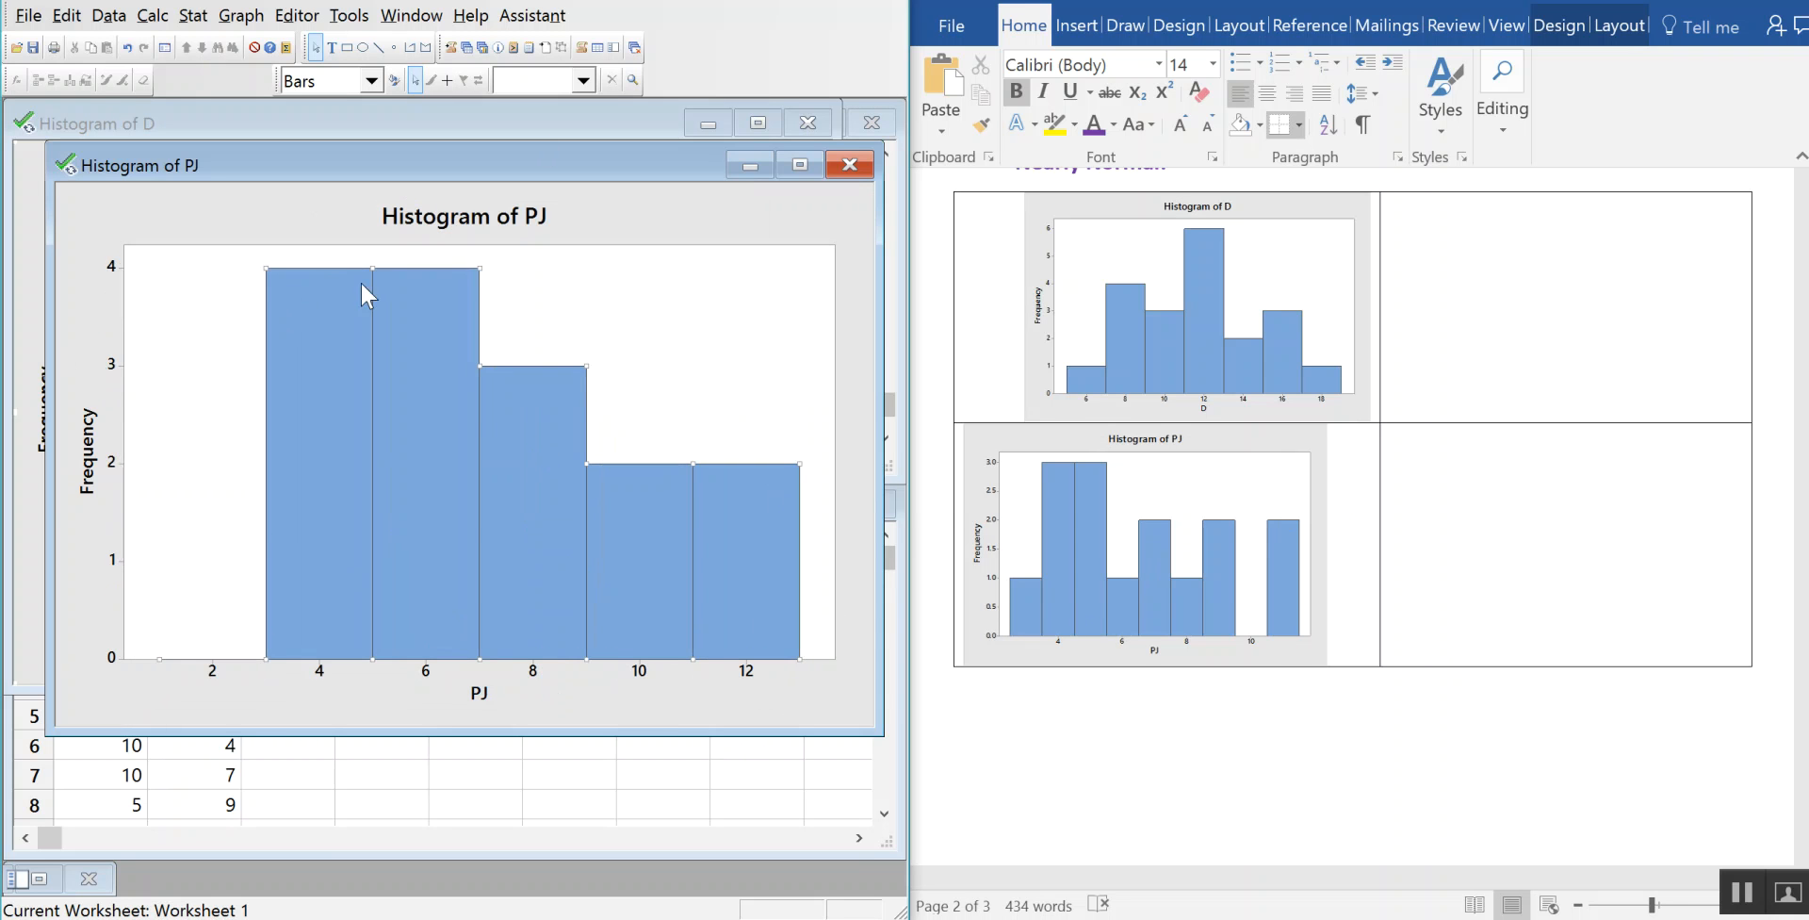
Copy the rebinned PJ histogram and replace the old PJ histogram in the Word table with it.
right_click(708, 220)
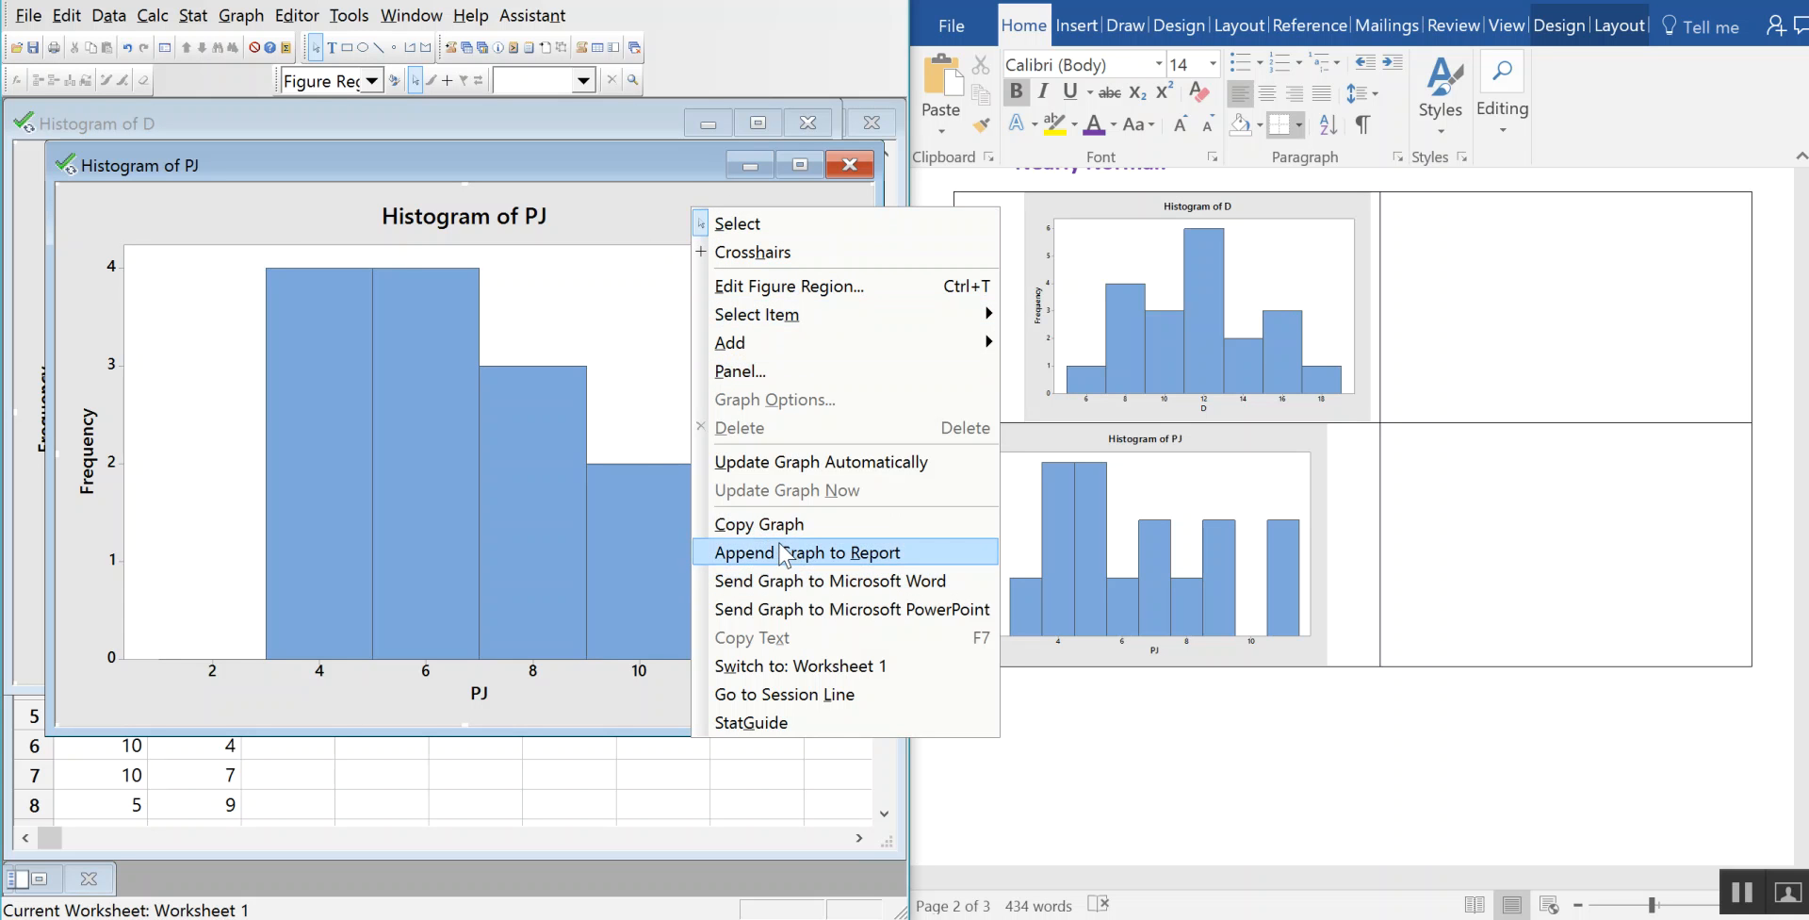
left_click(758, 524)
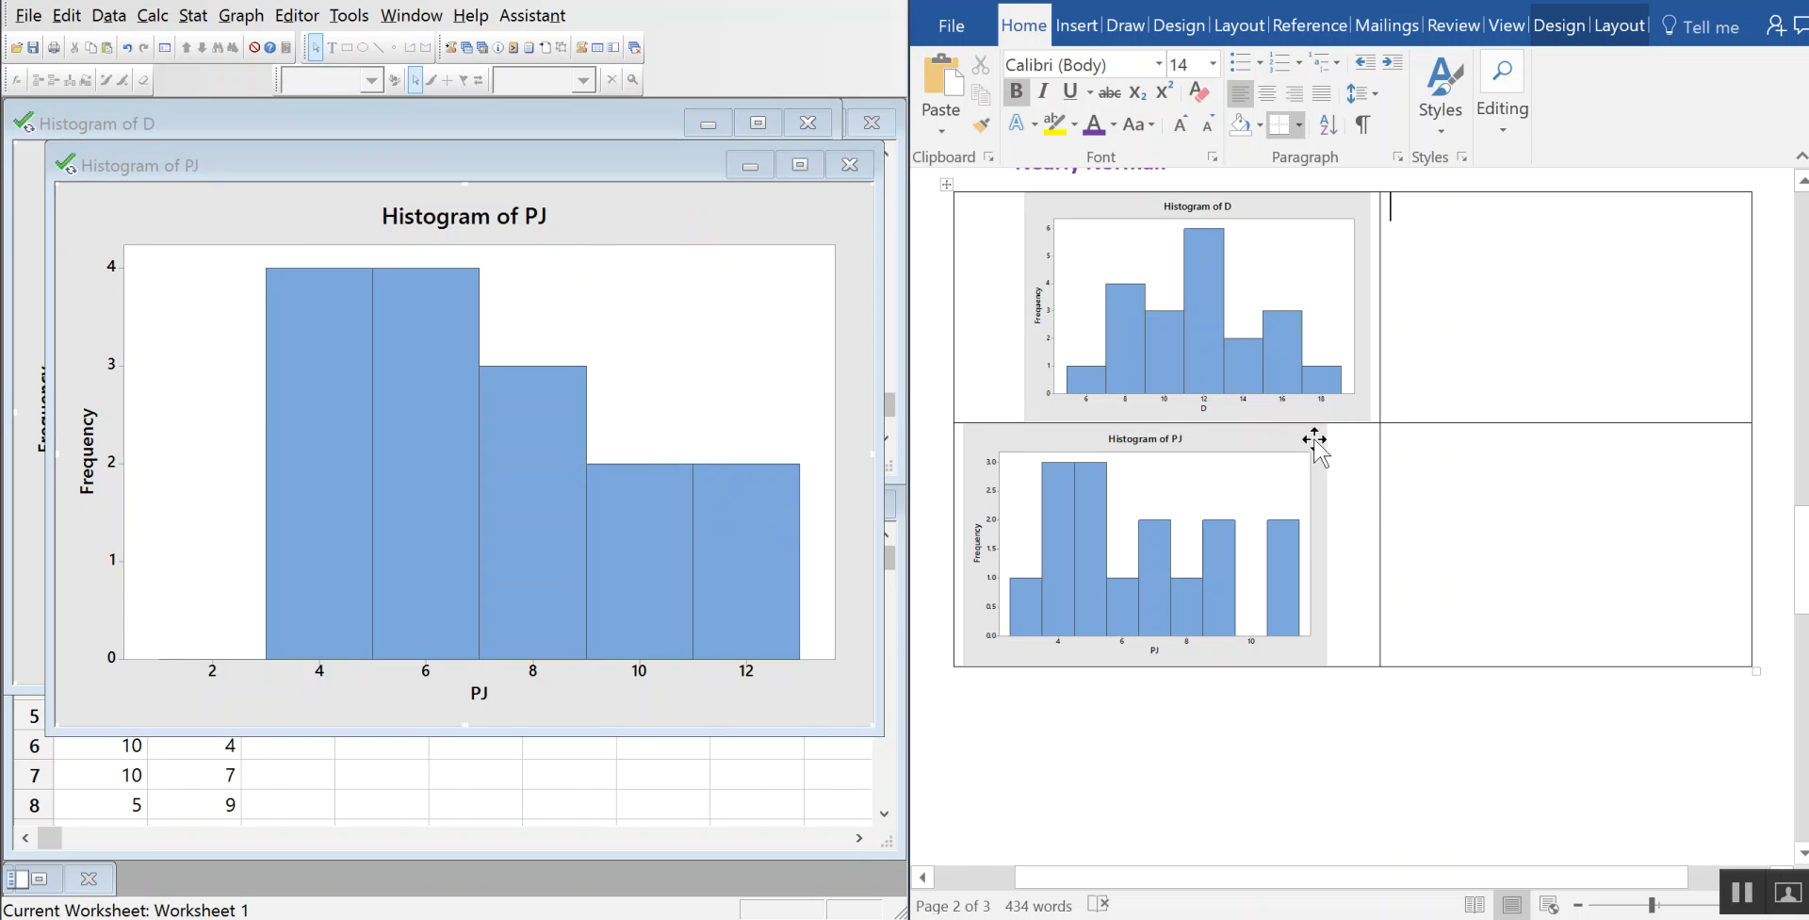
left_click(1315, 441)
key("Delete")
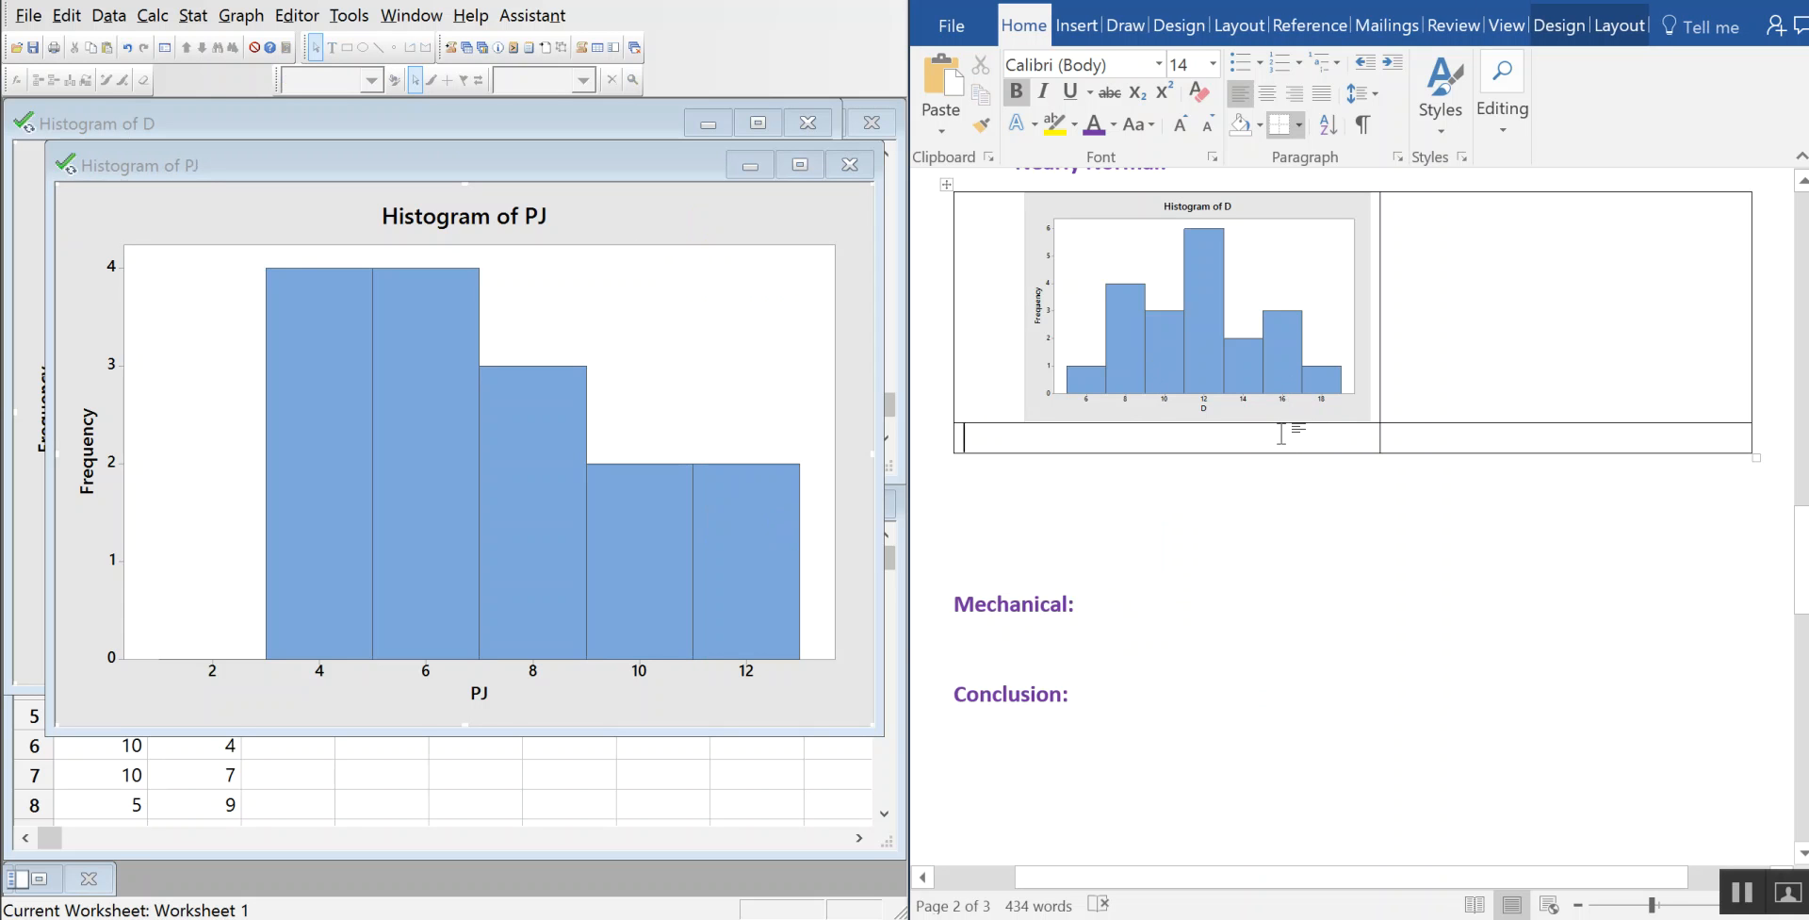
key("ctrl+v")
Shrink the pasted PJ histogram proportionally so it fits the table's first column at about the size of the D histogram.
scroll(1393, 484, "down", 1)
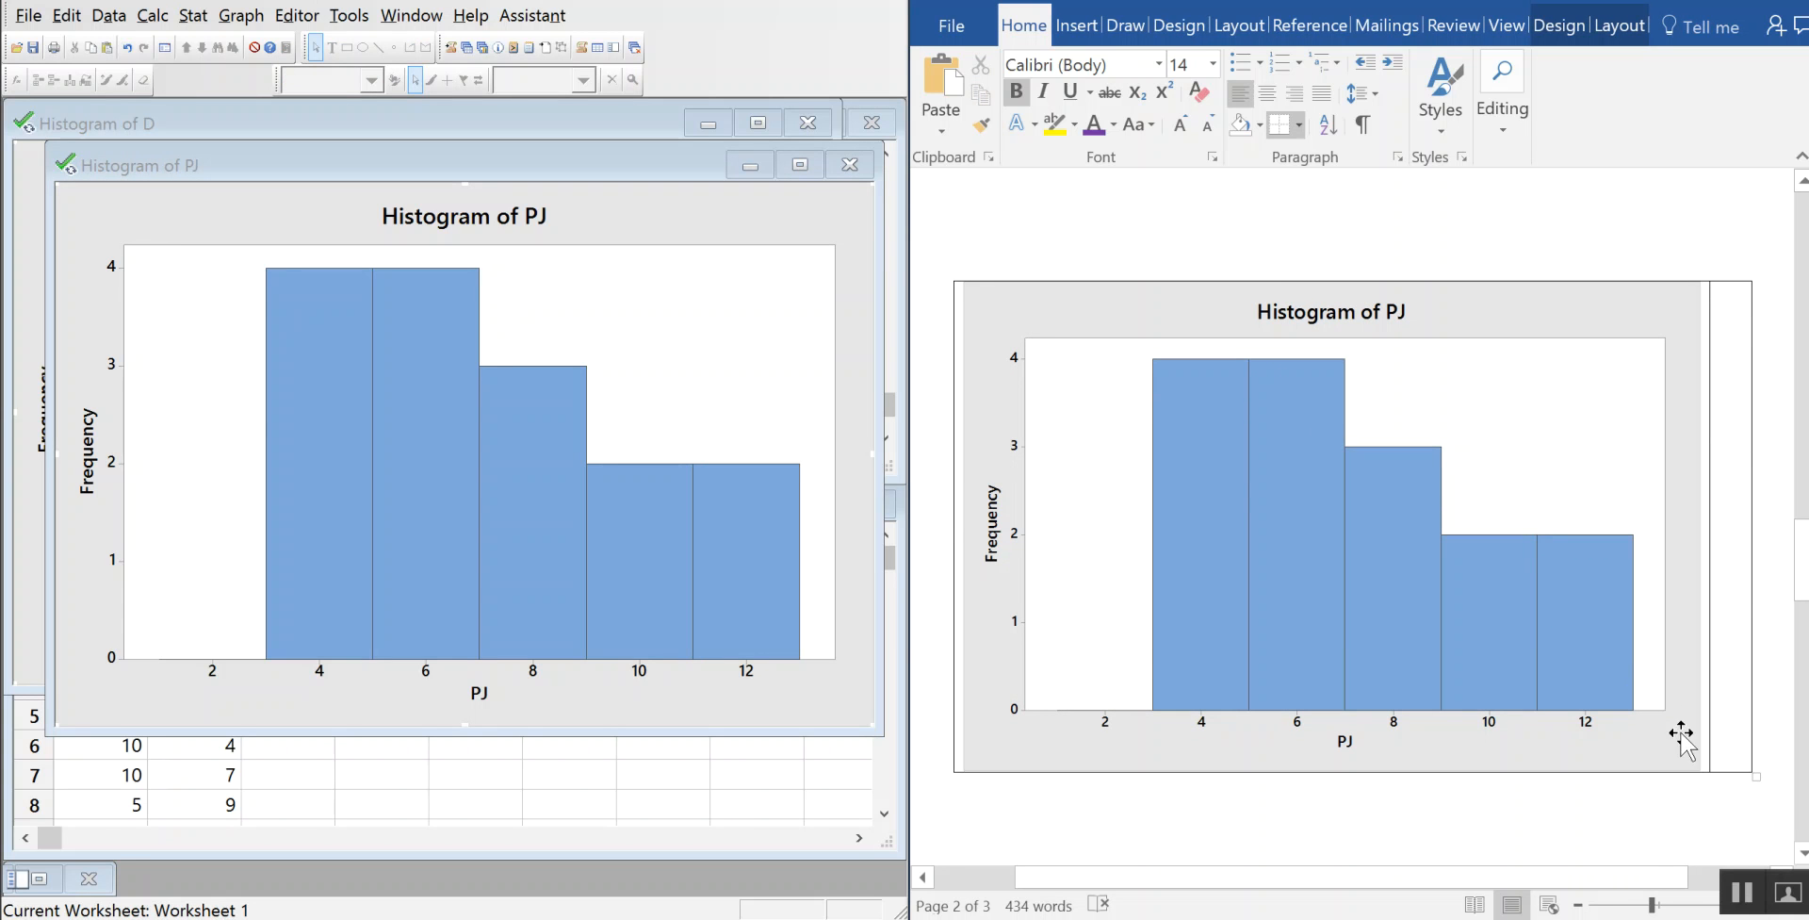
left_click(1677, 716)
left_click_drag(1701, 773, 1236, 608)
scroll(1475, 615, "down", 1)
scroll(1475, 616, "up", 4)
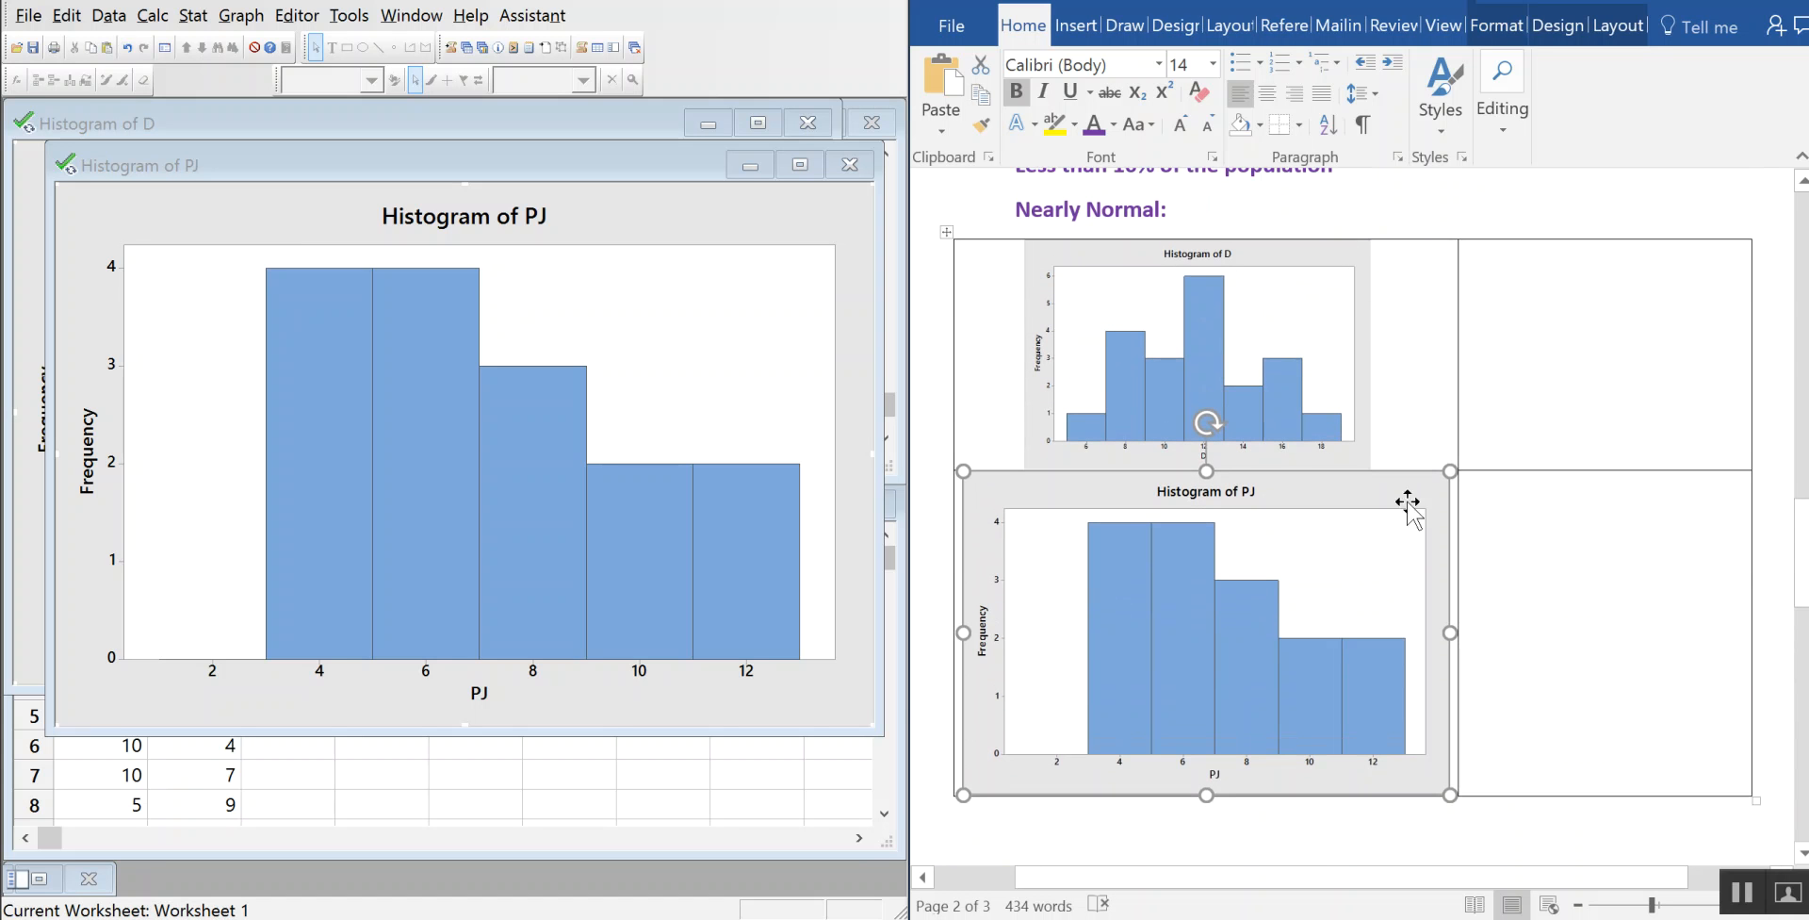
left_click_drag(1443, 800, 1353, 731)
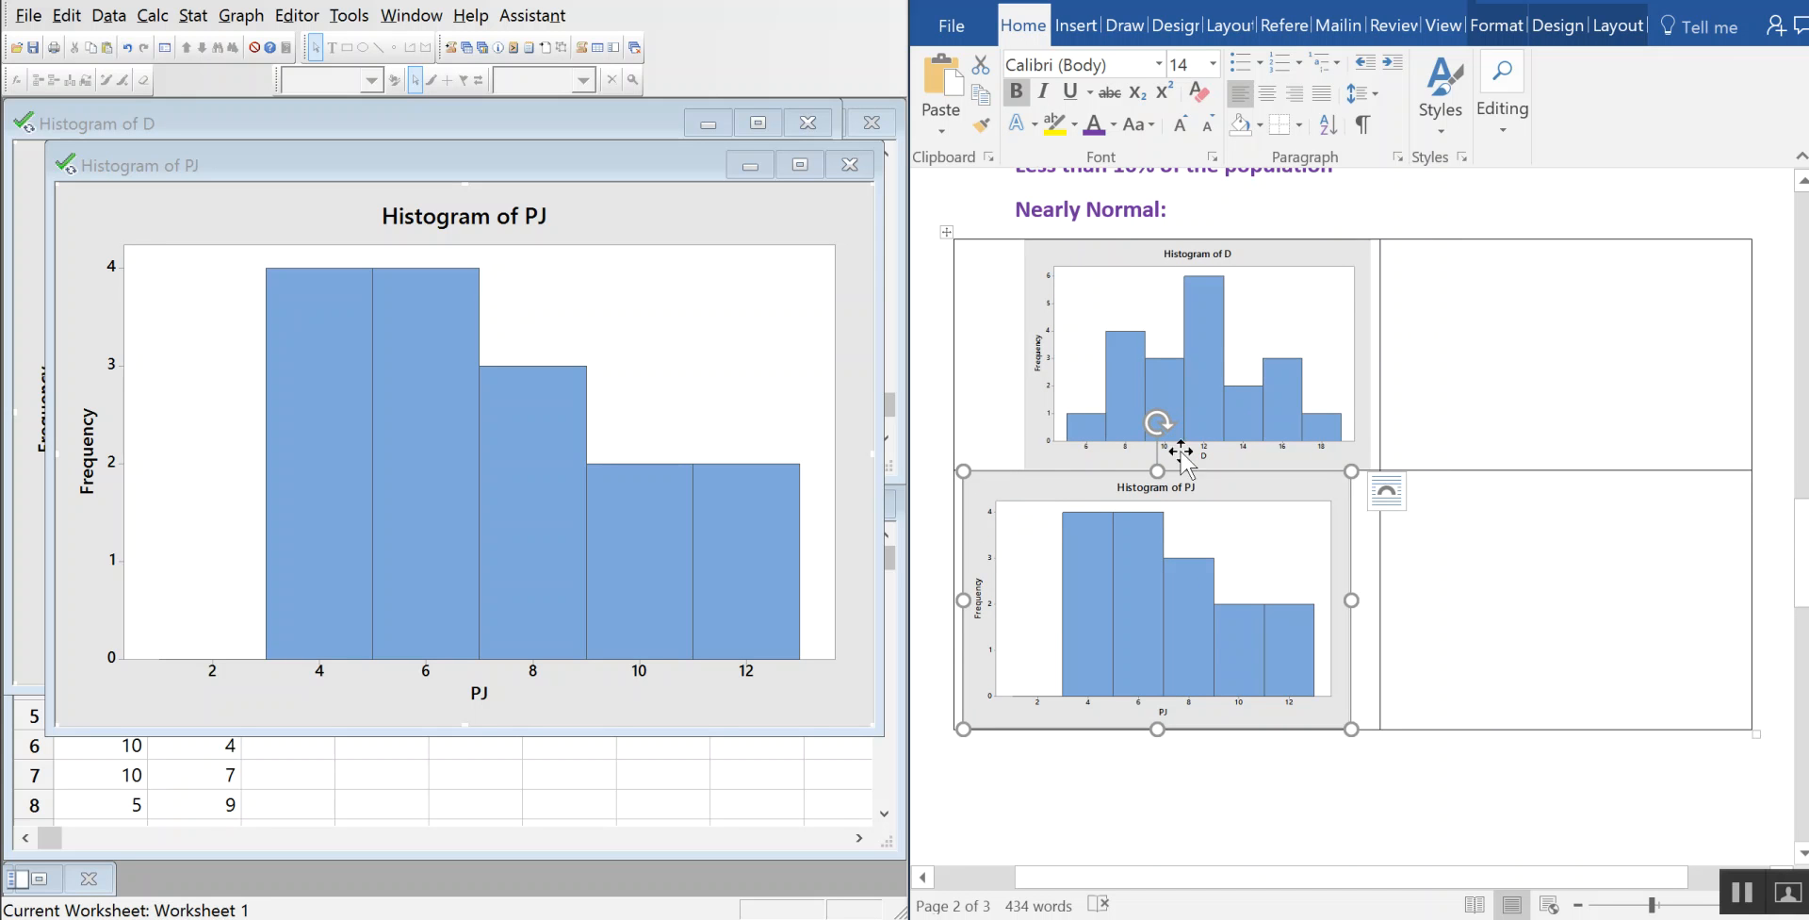
Describe the shapes in the table's second column: "Unimodal symmetric" beside the D histogram and "Unimodal but skewed." beside the PJ histogram.
left_click(1481, 289)
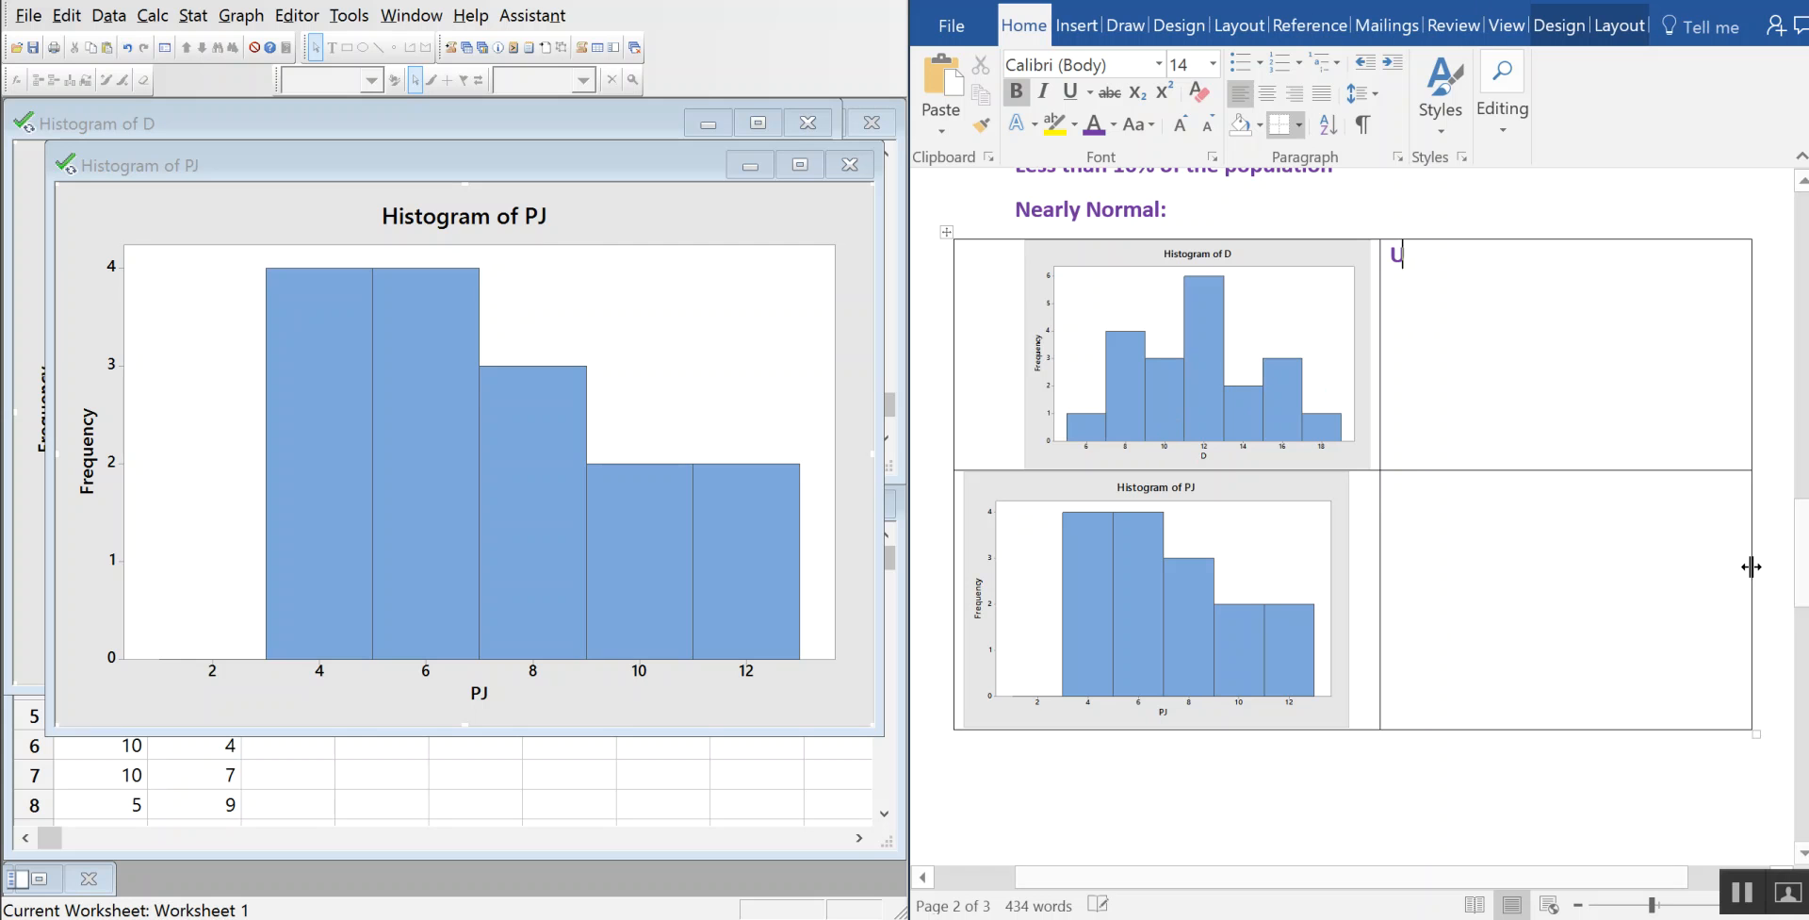
type("Unimodal symmetric")
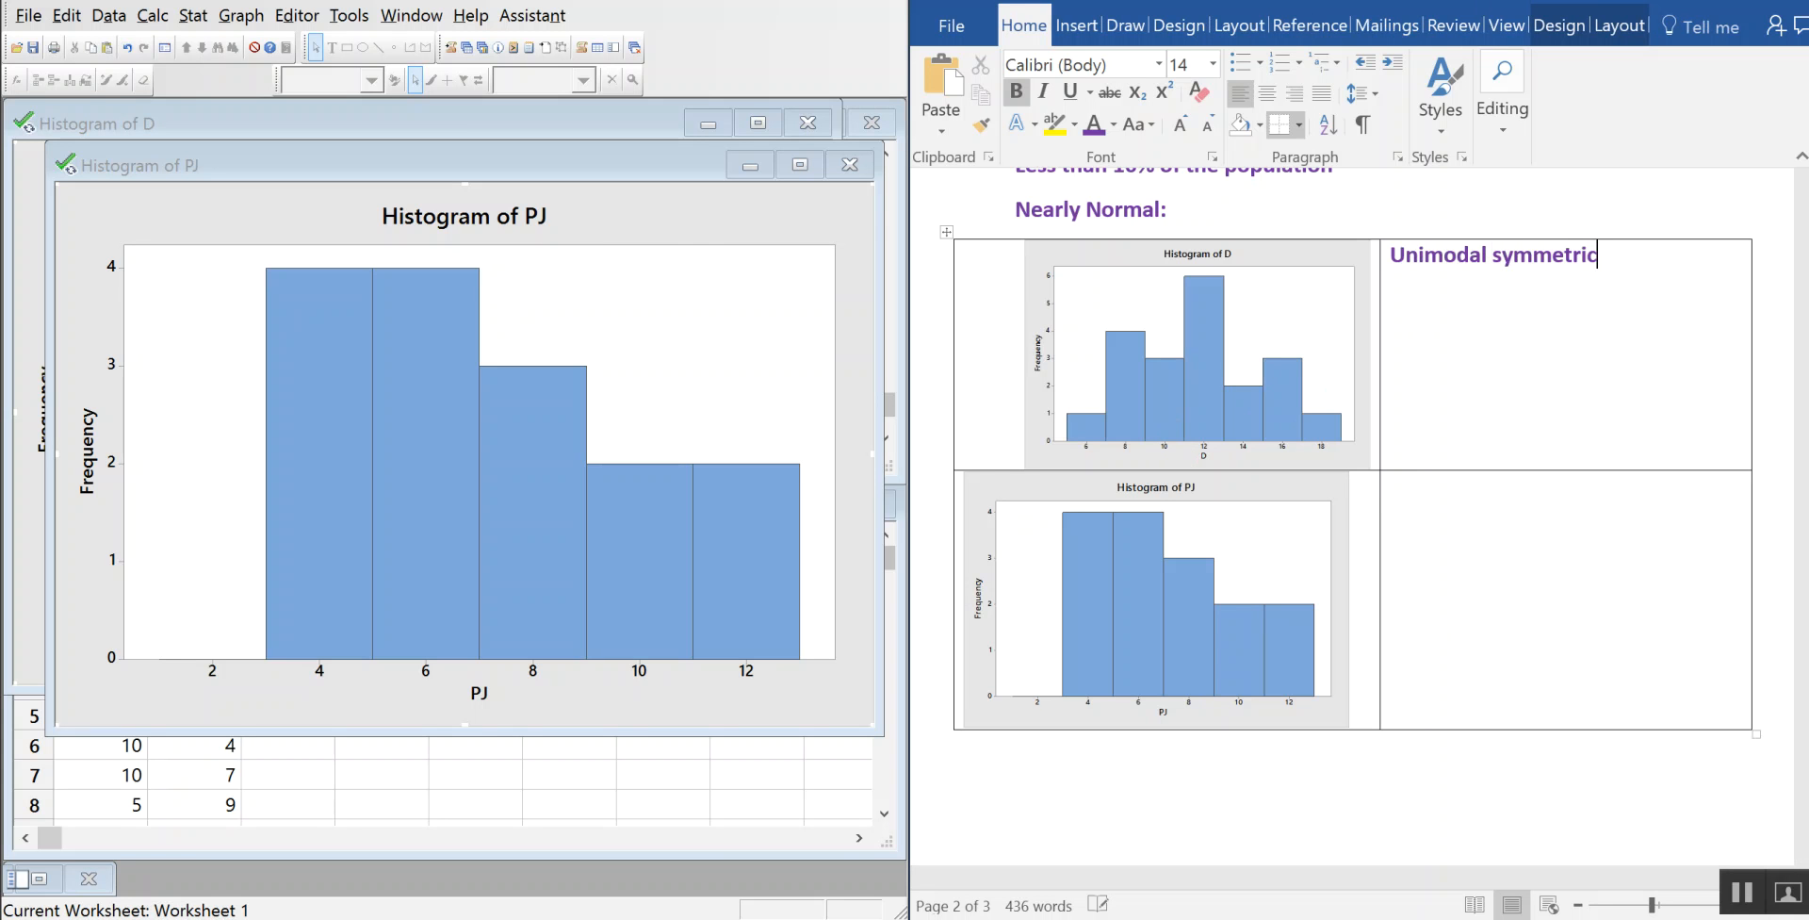
left_click(1594, 520)
type("unimodal but skewed.")
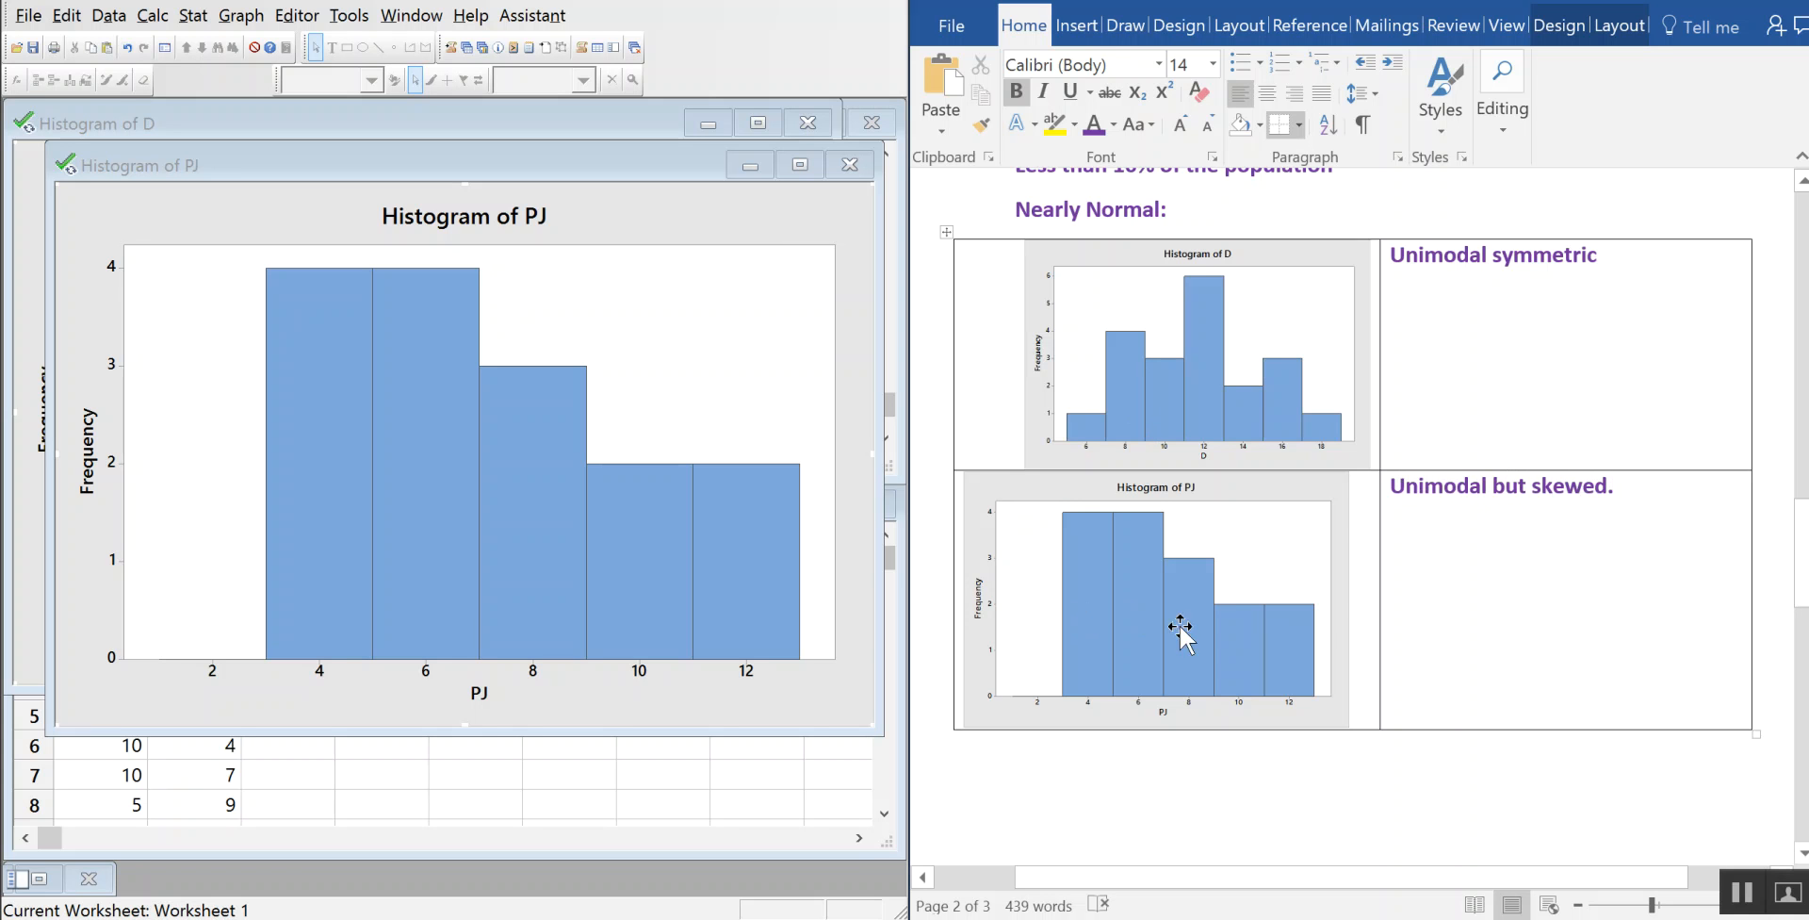
Review question 2's data, hypotheses and model conditions, and the Mechanical and Conclusion headings that follow them.
scroll(1390, 509, "up", 2)
scroll(1074, 273, "up", 2)
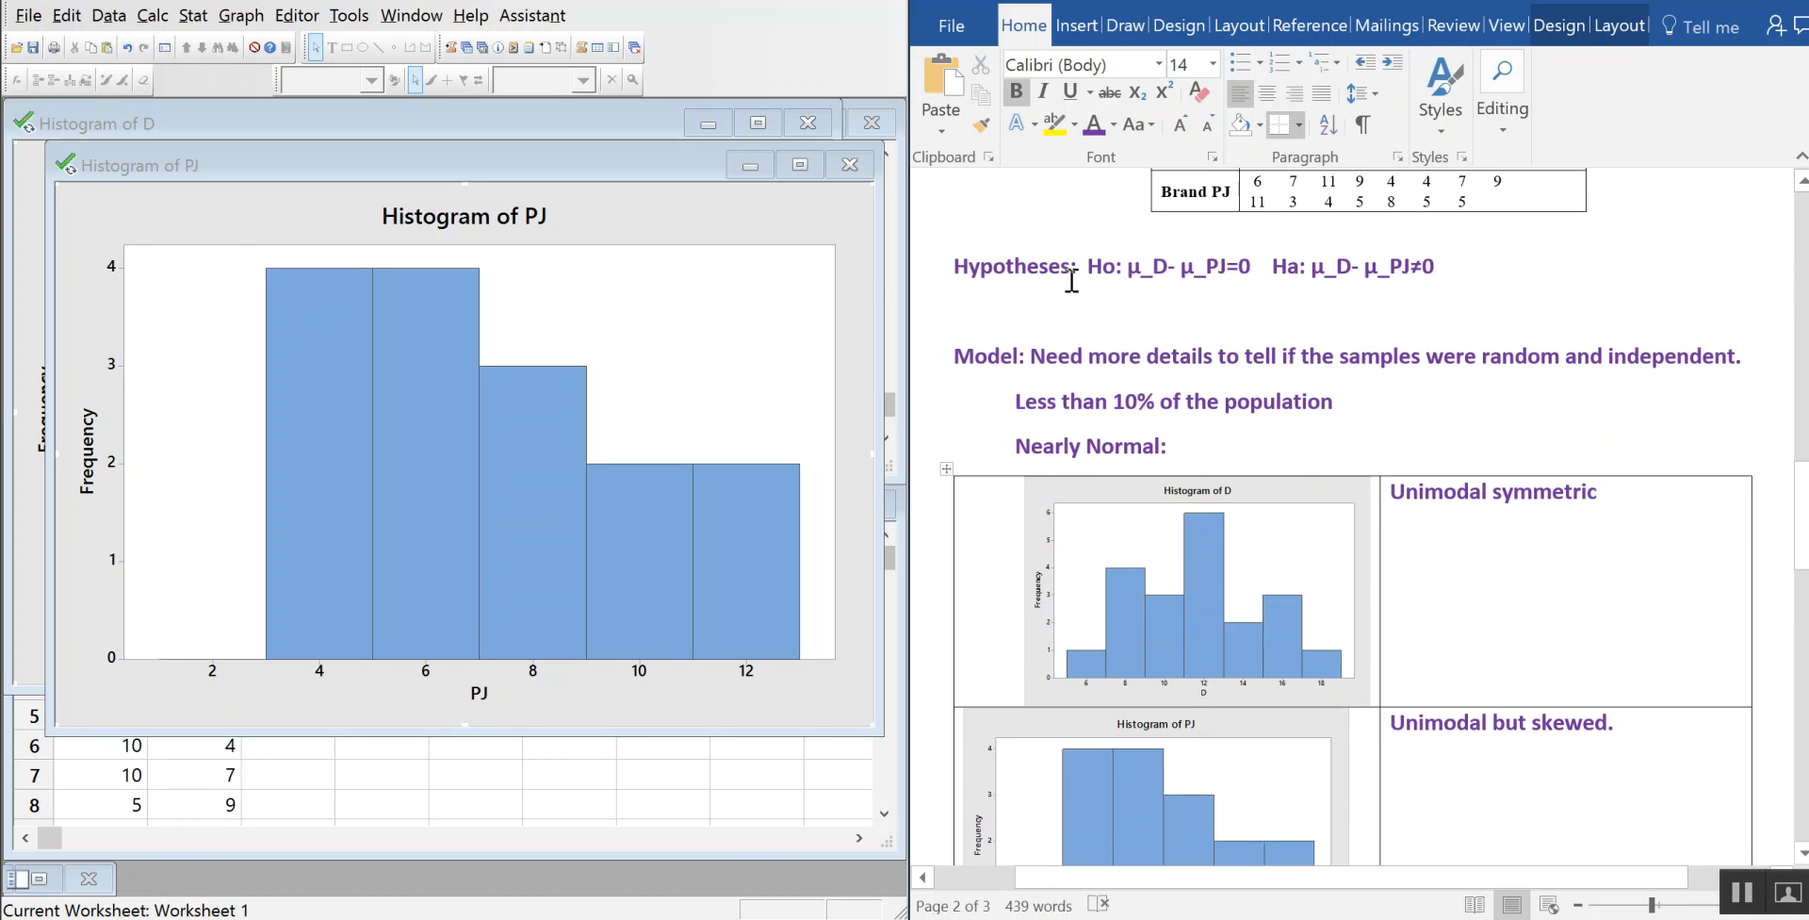
scroll(1505, 388, "down", 6)
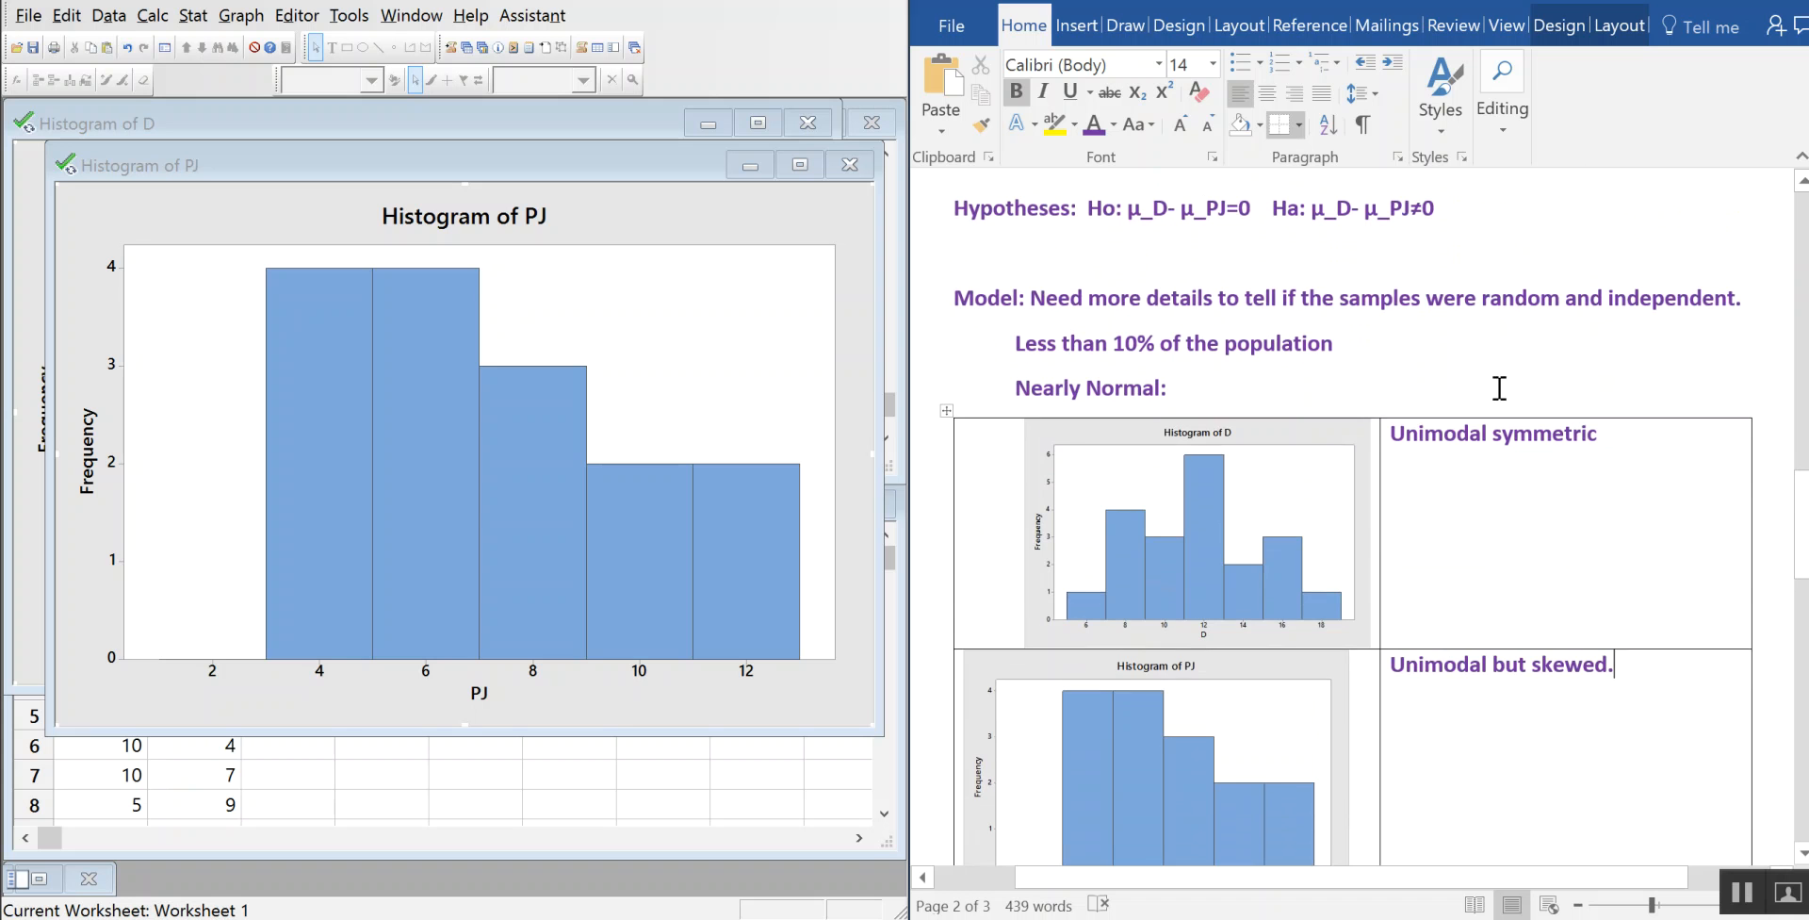
scroll(1498, 358, "down", 10)
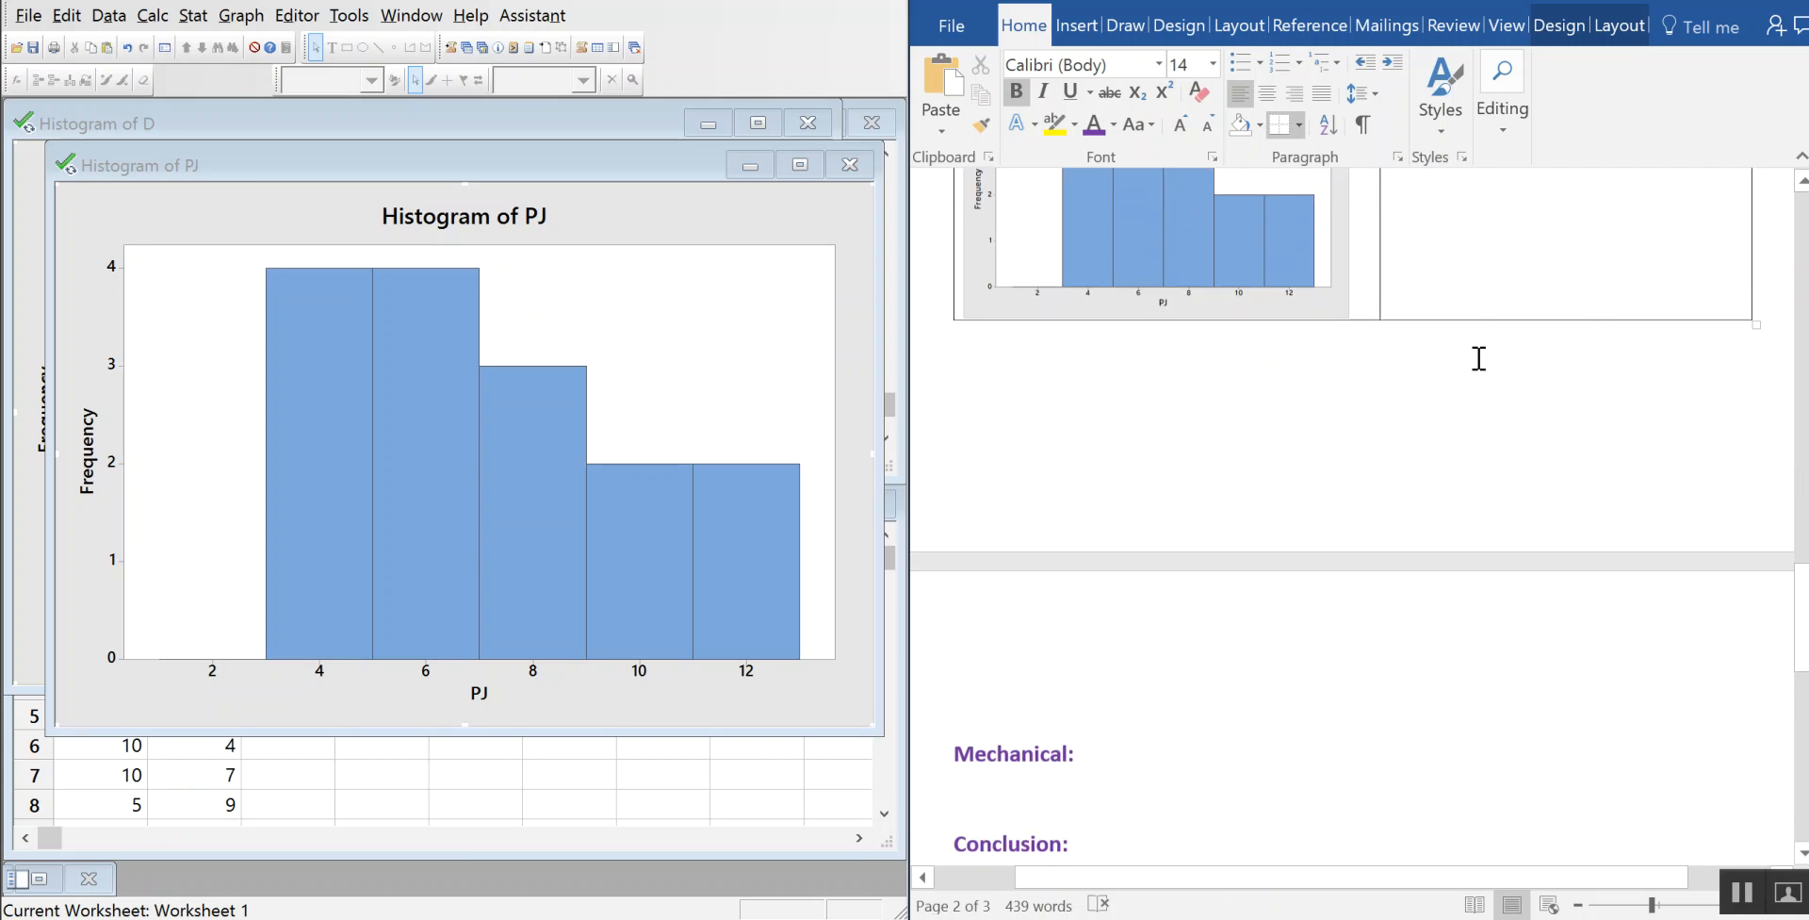
left_click(1183, 379)
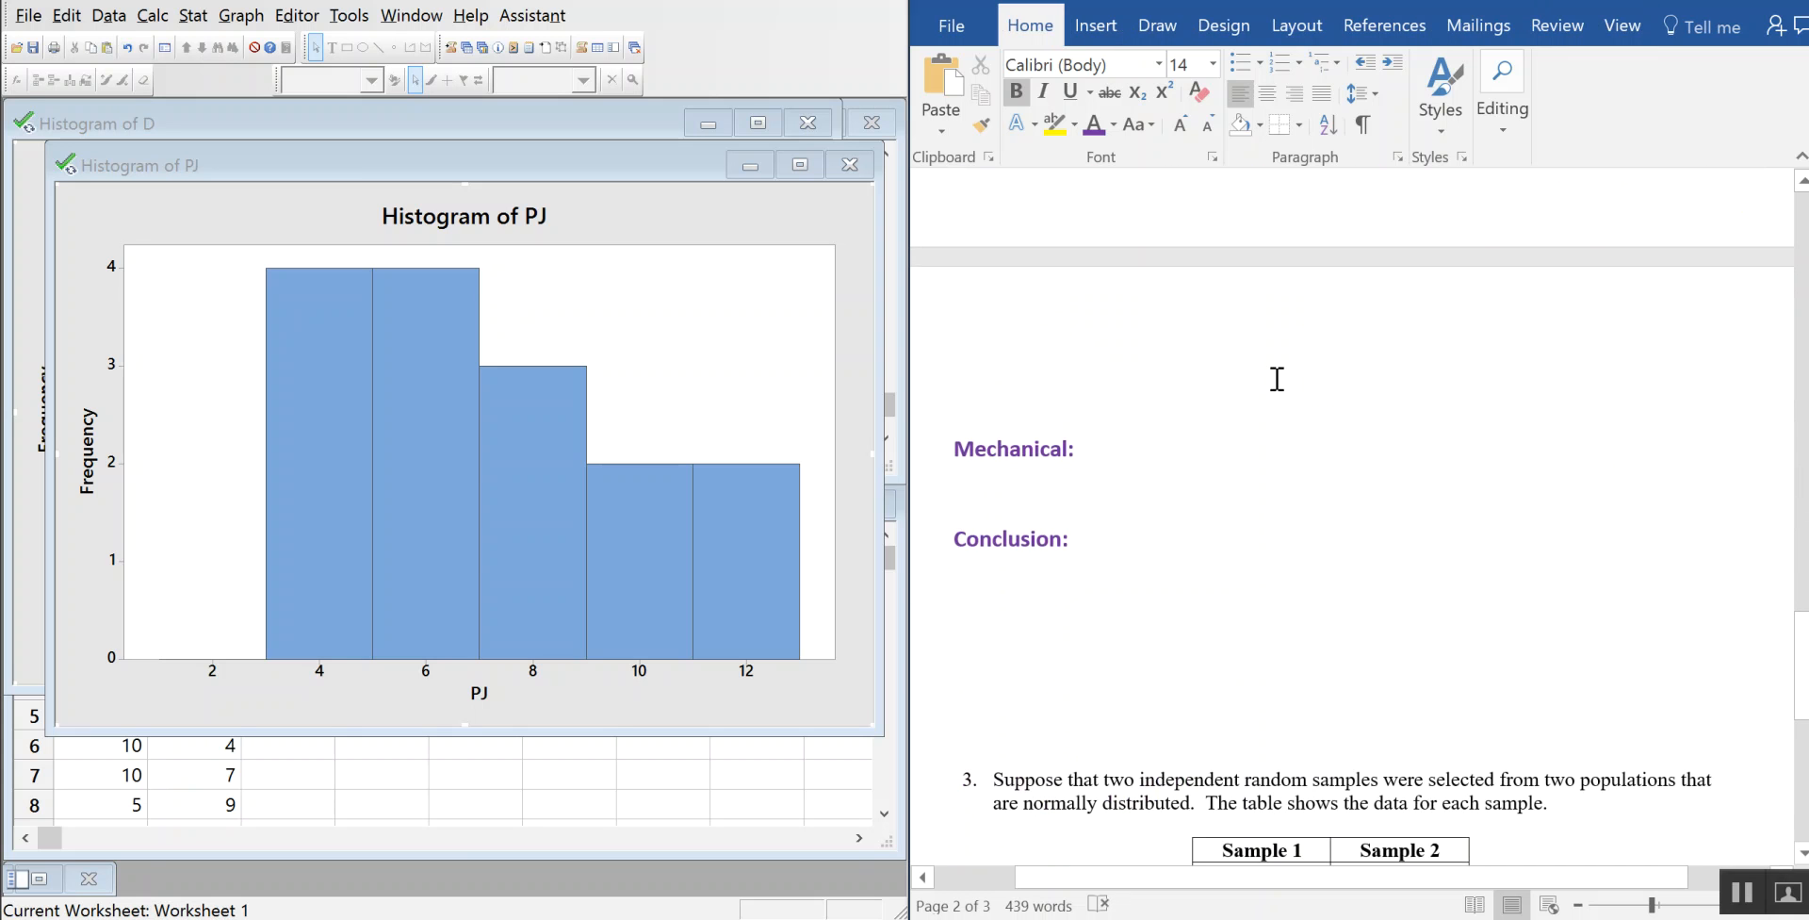
scroll(1276, 378, "down", 1)
scroll(1527, 292, "up", 8)
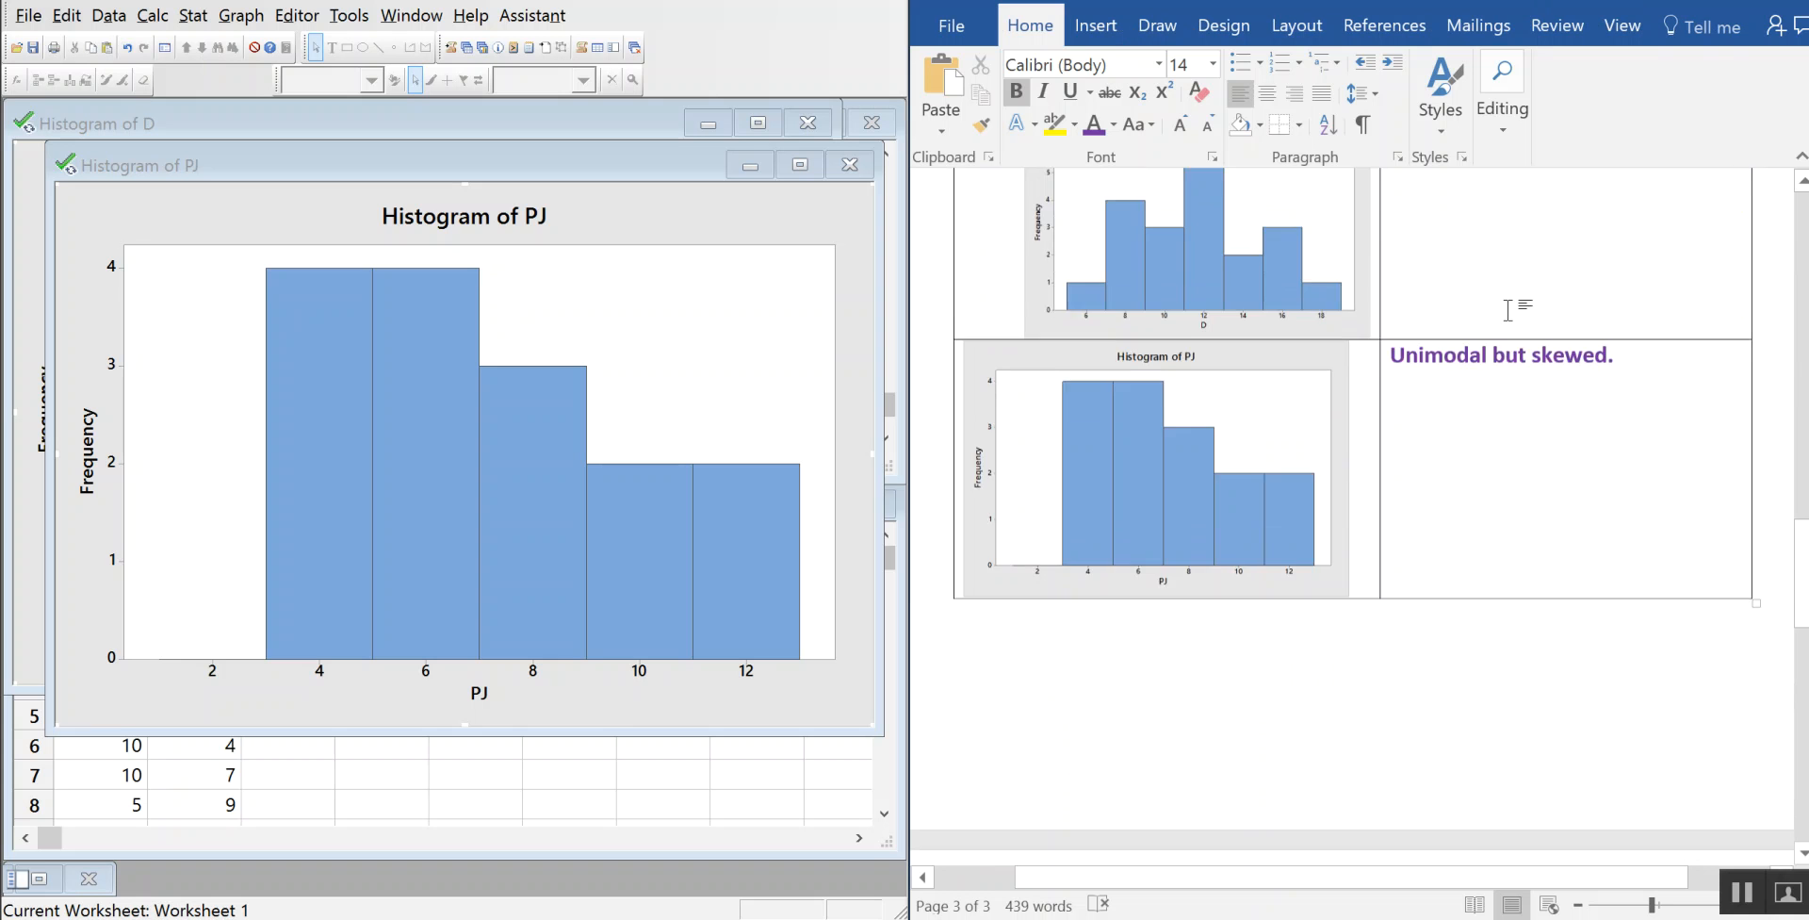
scroll(1319, 302, "up", 5)
scroll(1200, 295, "down", 3)
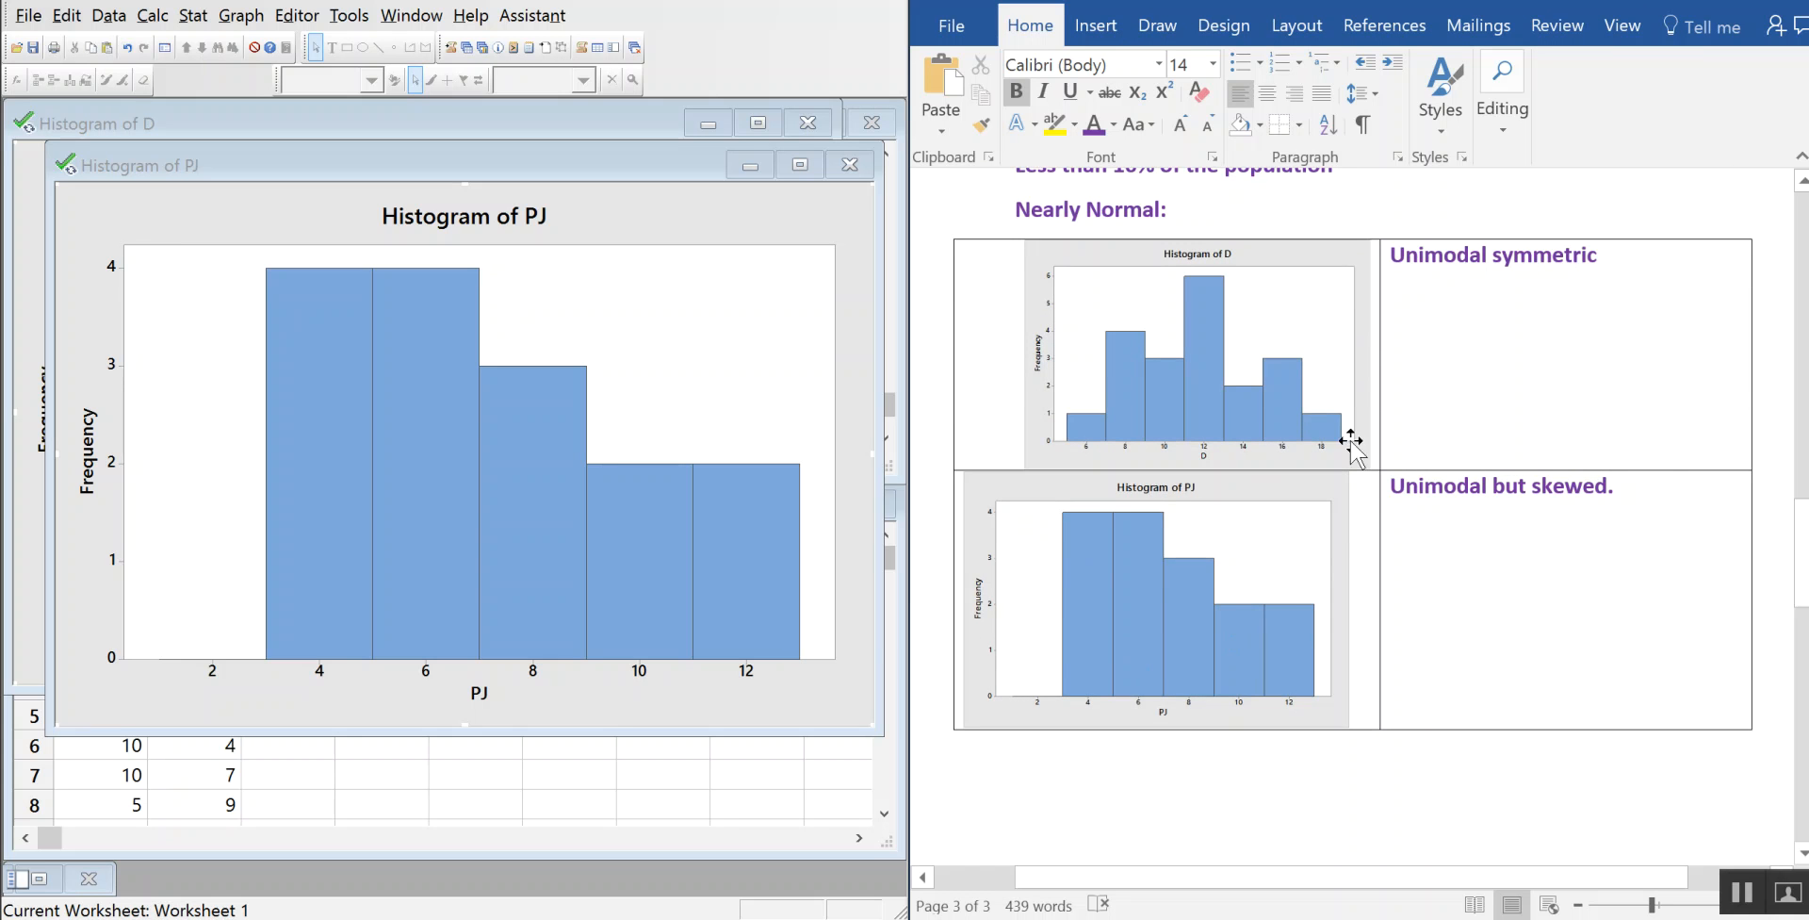
scroll(1278, 625, "up", 2)
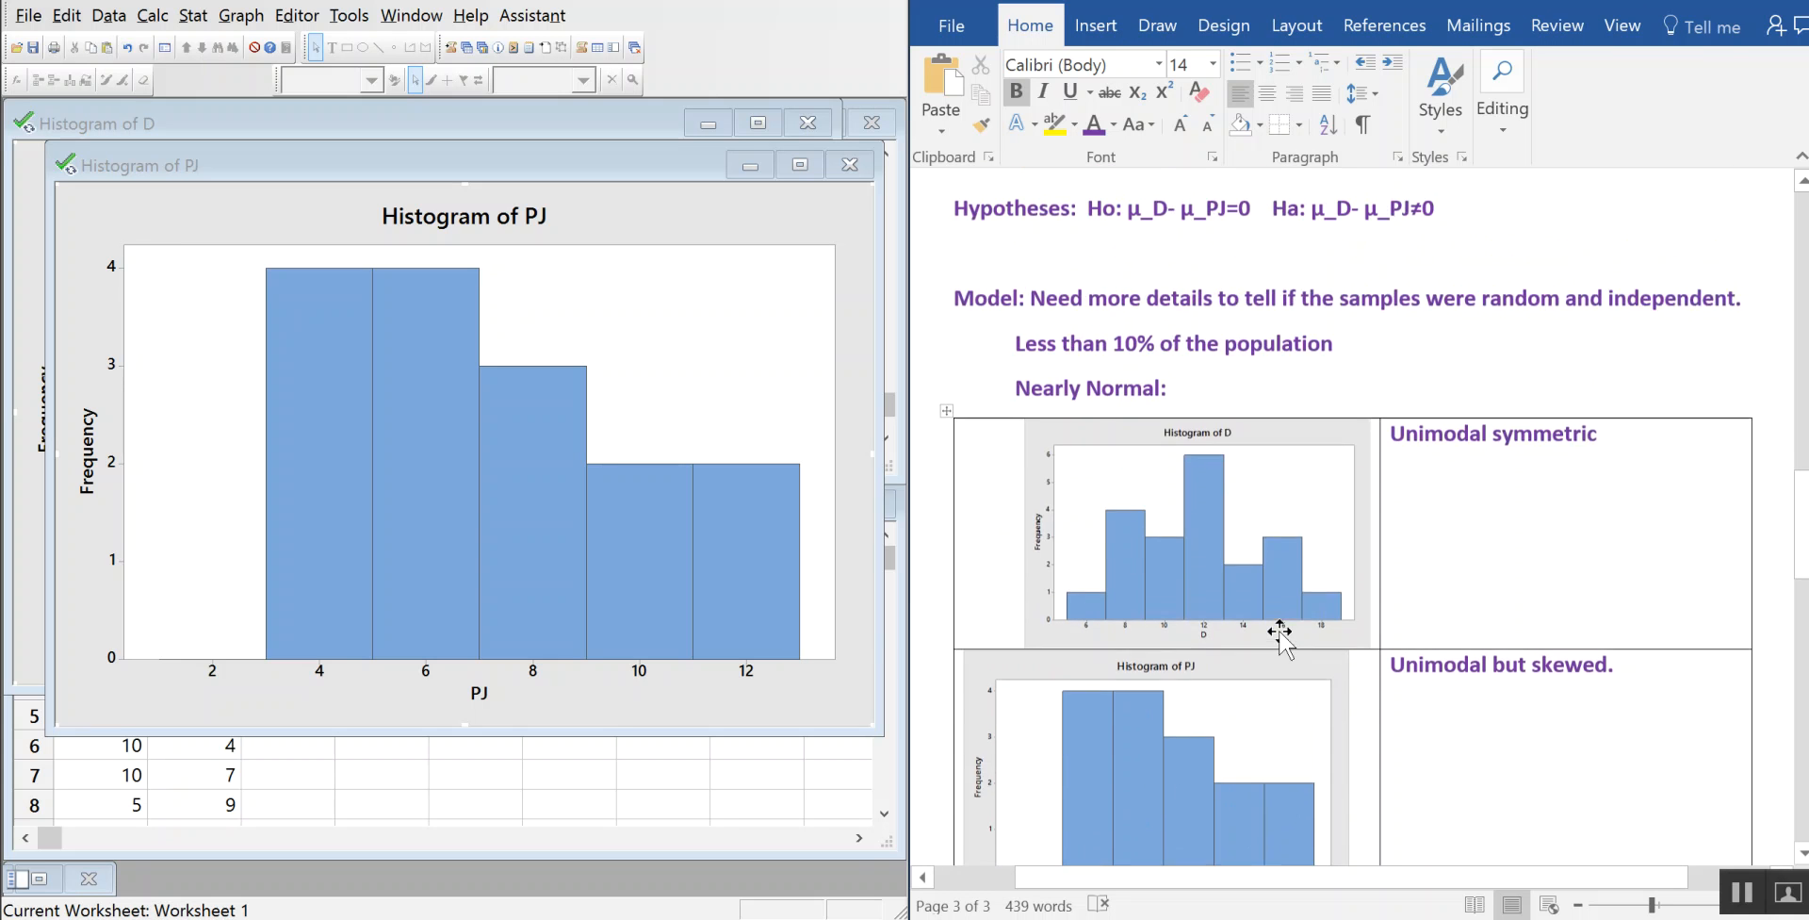
scroll(1280, 632, "up", 5)
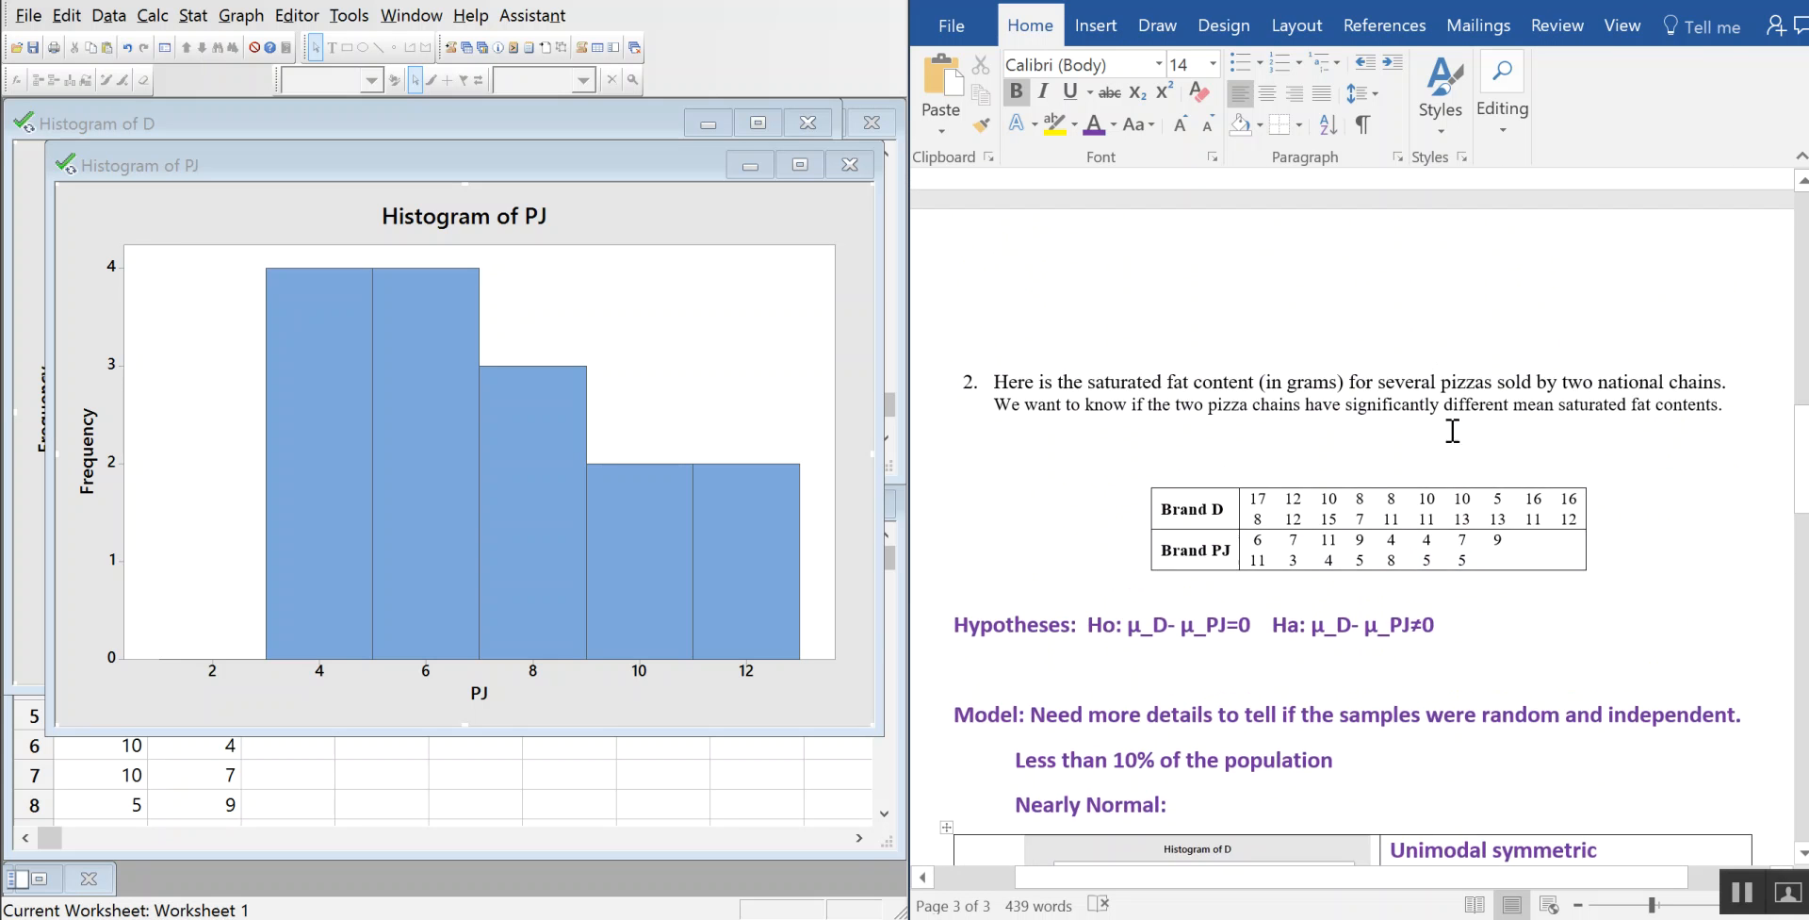
scroll(1618, 560, "down", 3)
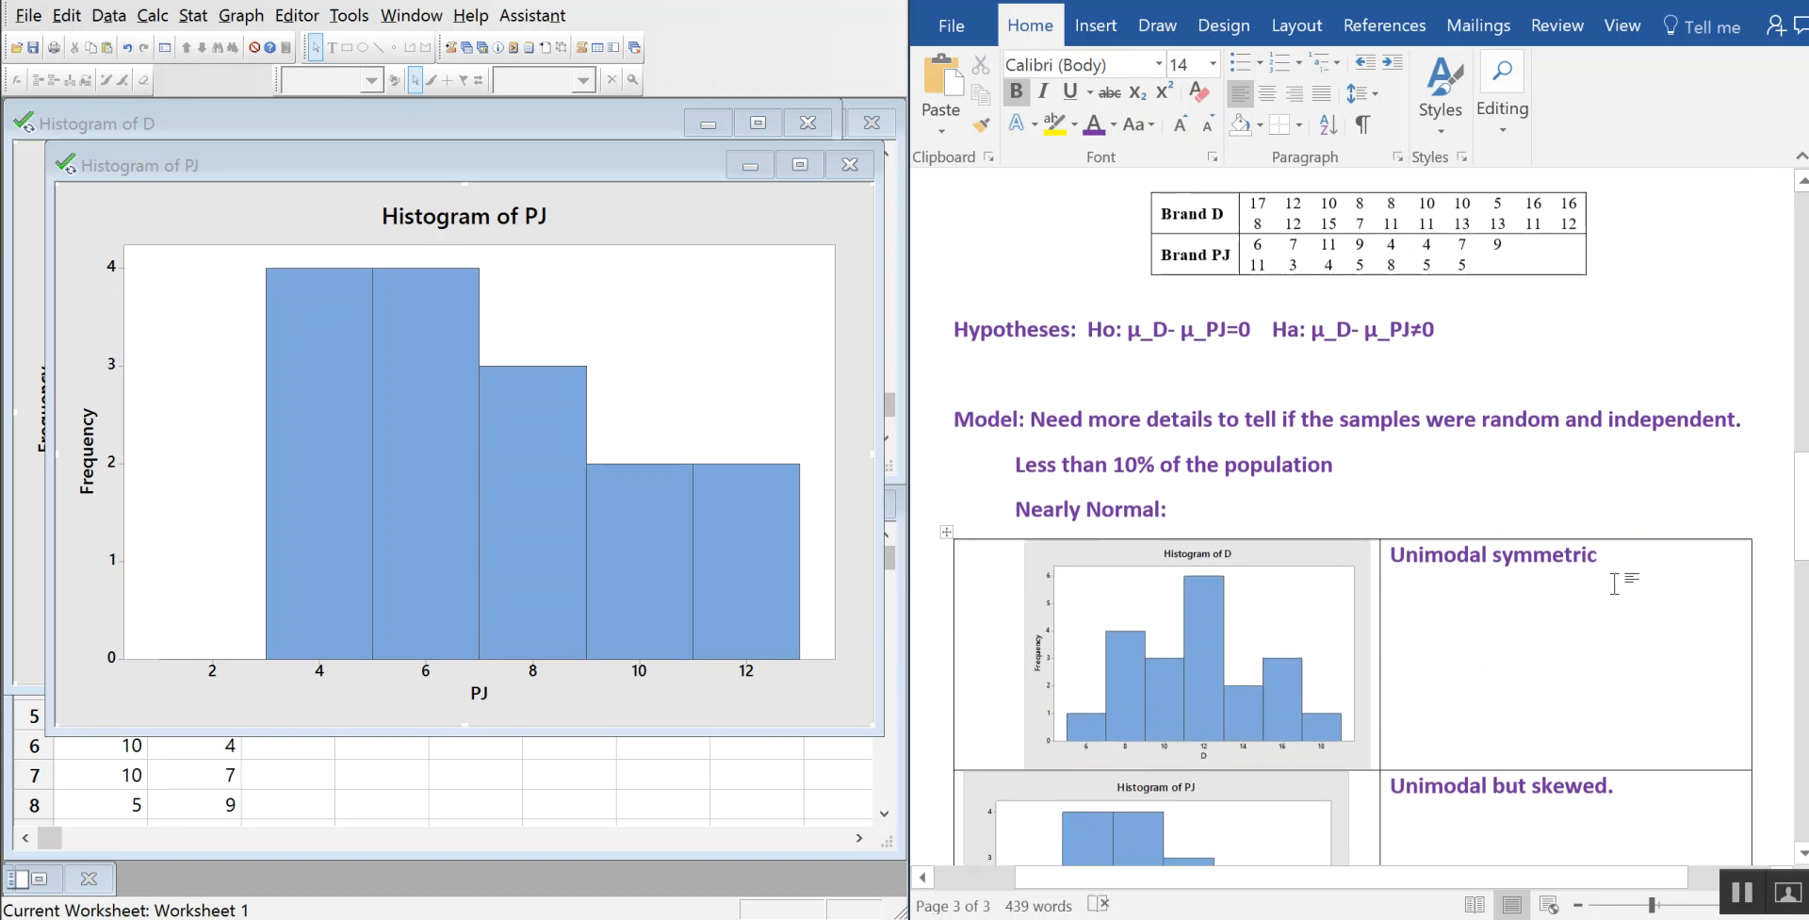
Minimize the PJ and D histogram windows in Minitab and place the insertion point after question 2's Mechanical heading in Word.
scroll(1470, 452, "down", 8)
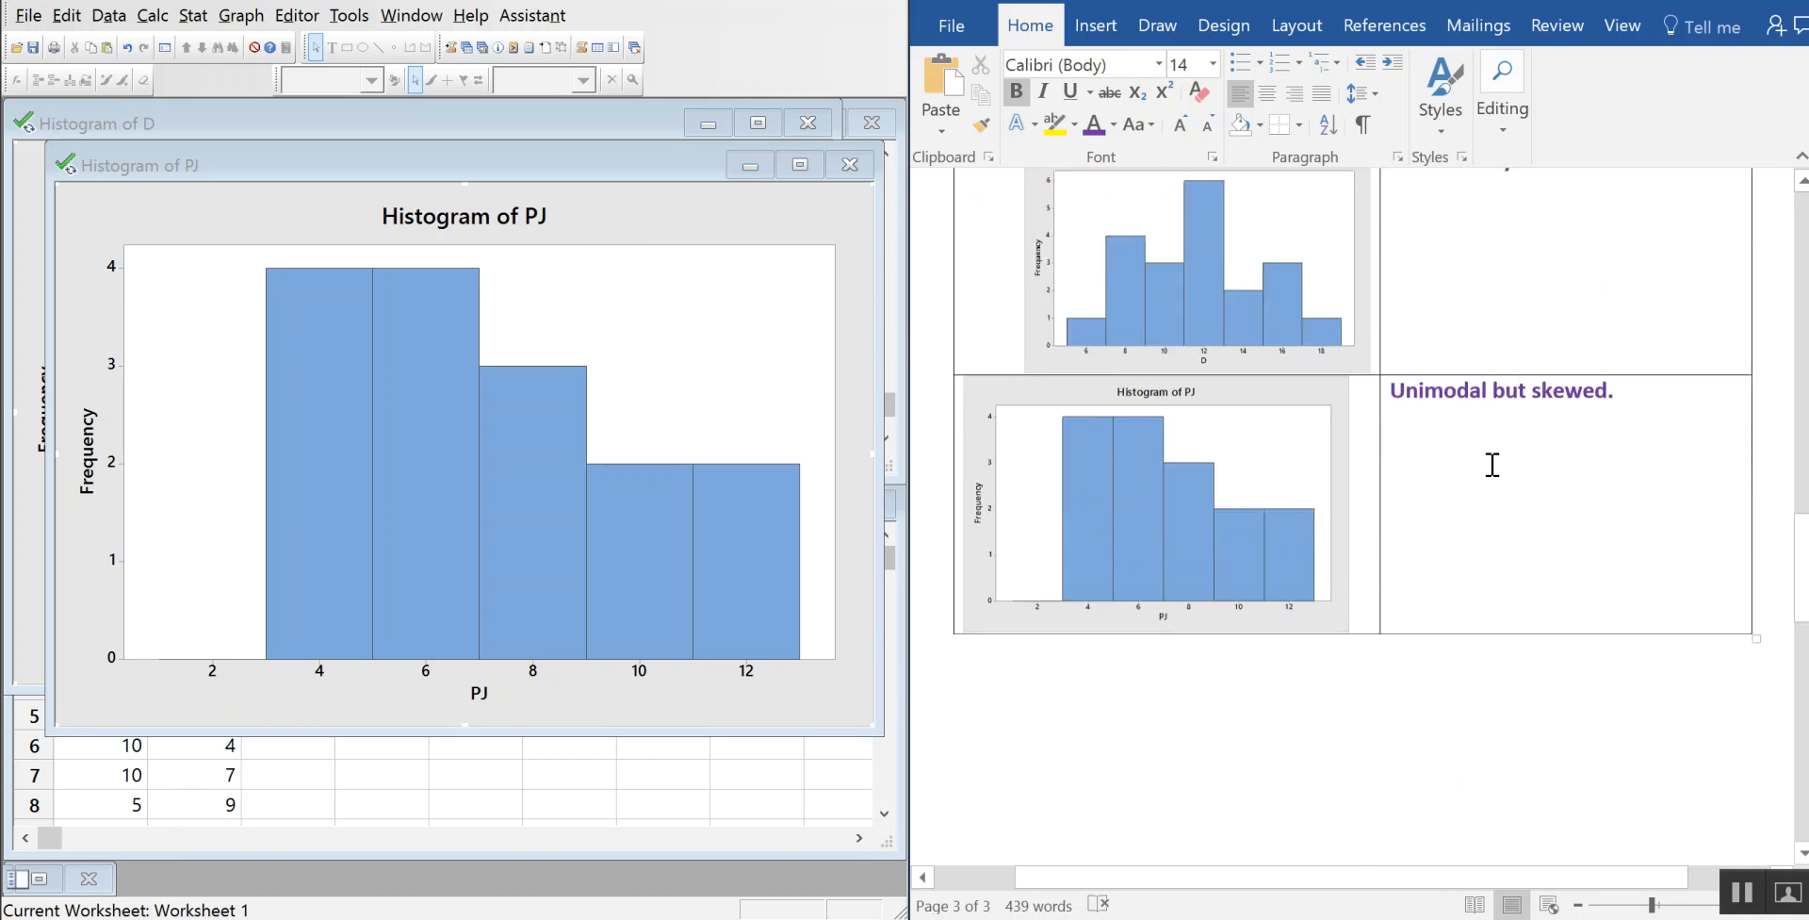
left_click(1260, 633)
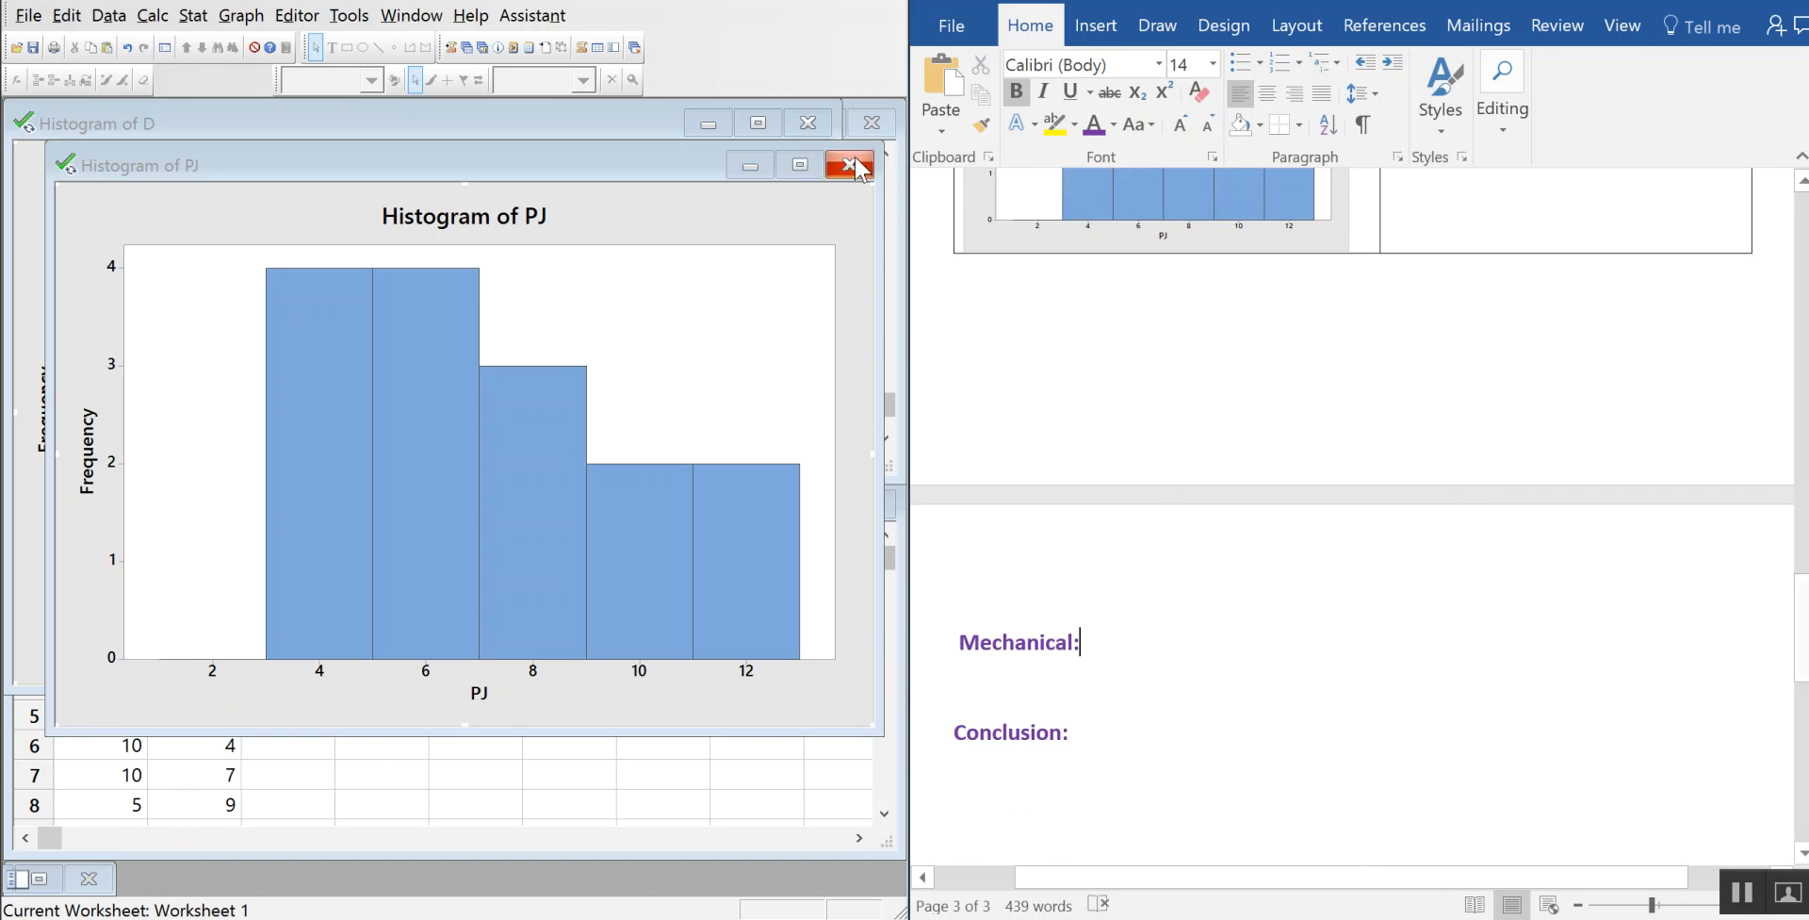
left_click(751, 166)
left_click(707, 124)
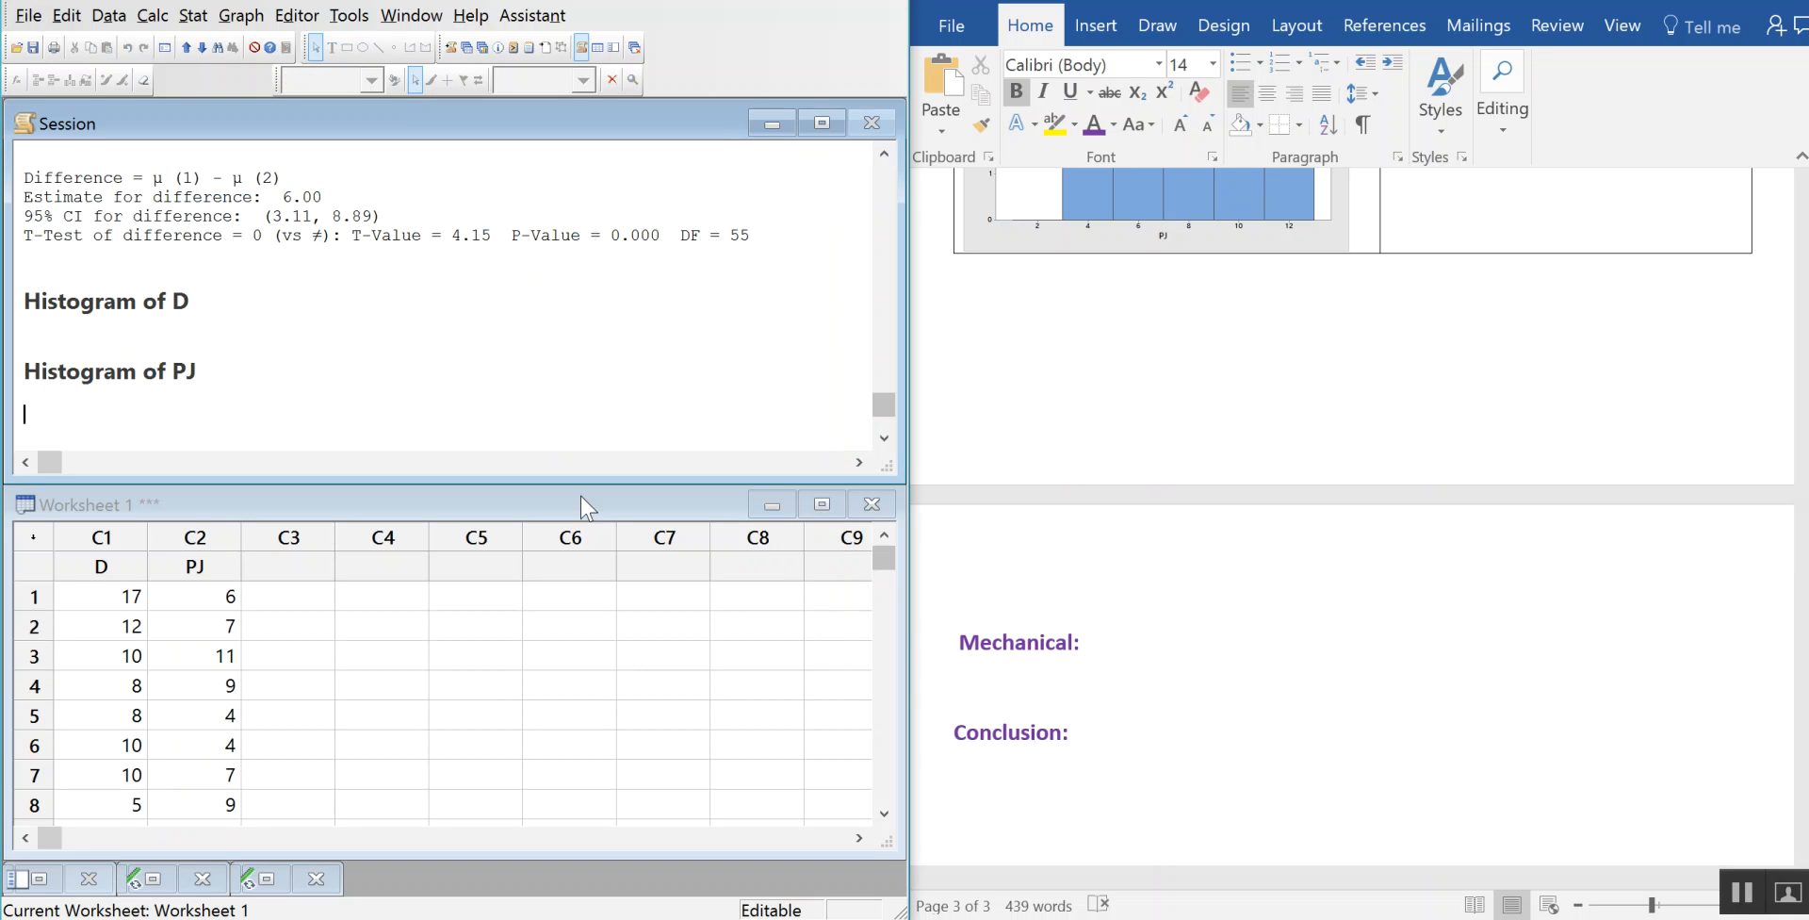
left_click(1144, 636)
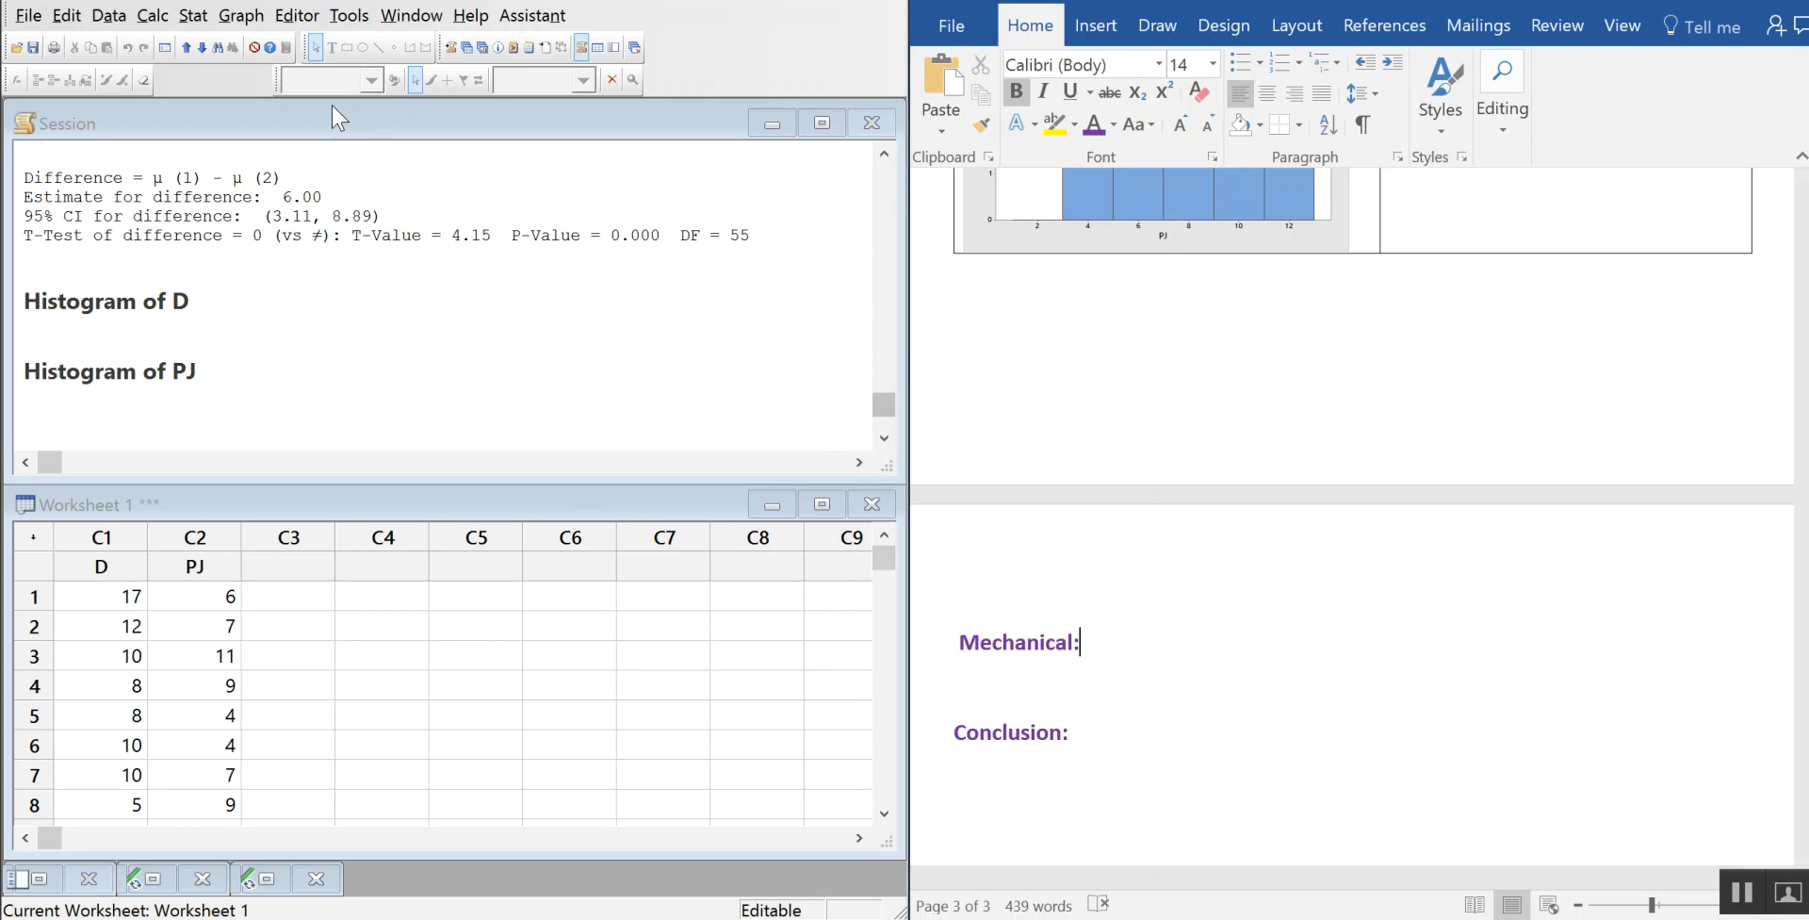
Start a 2-Sample t test in Minitab and set its data layout to each sample in its own column.
left_click(193, 22)
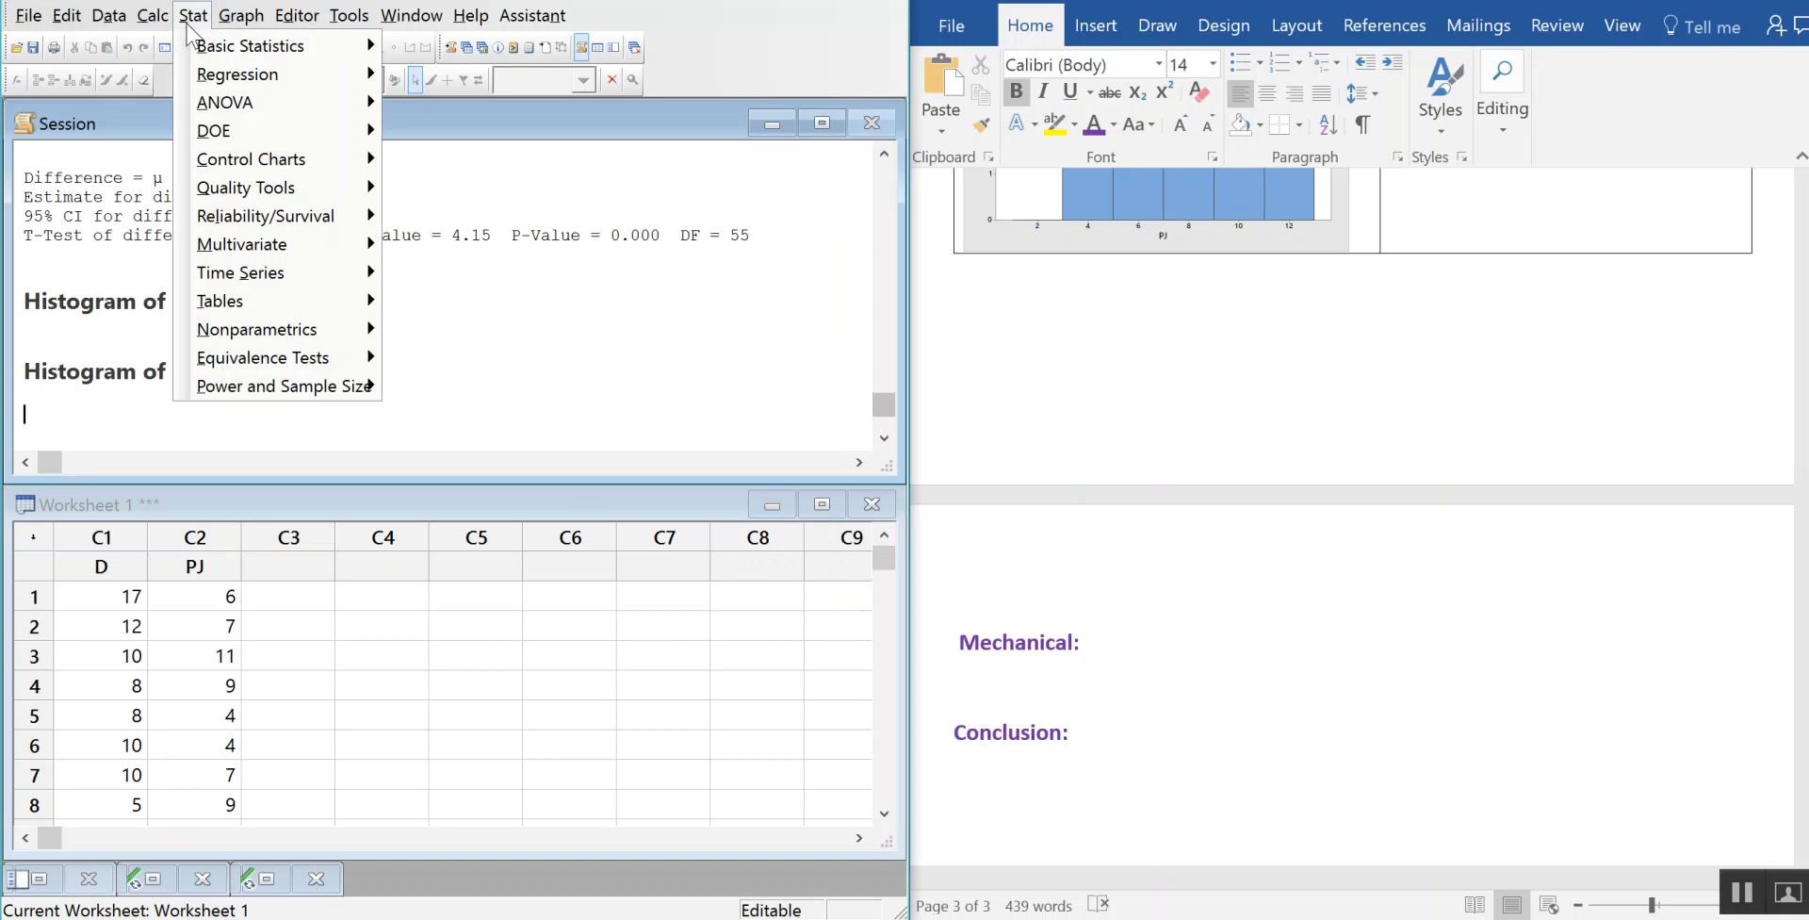
mouse_move(283, 49)
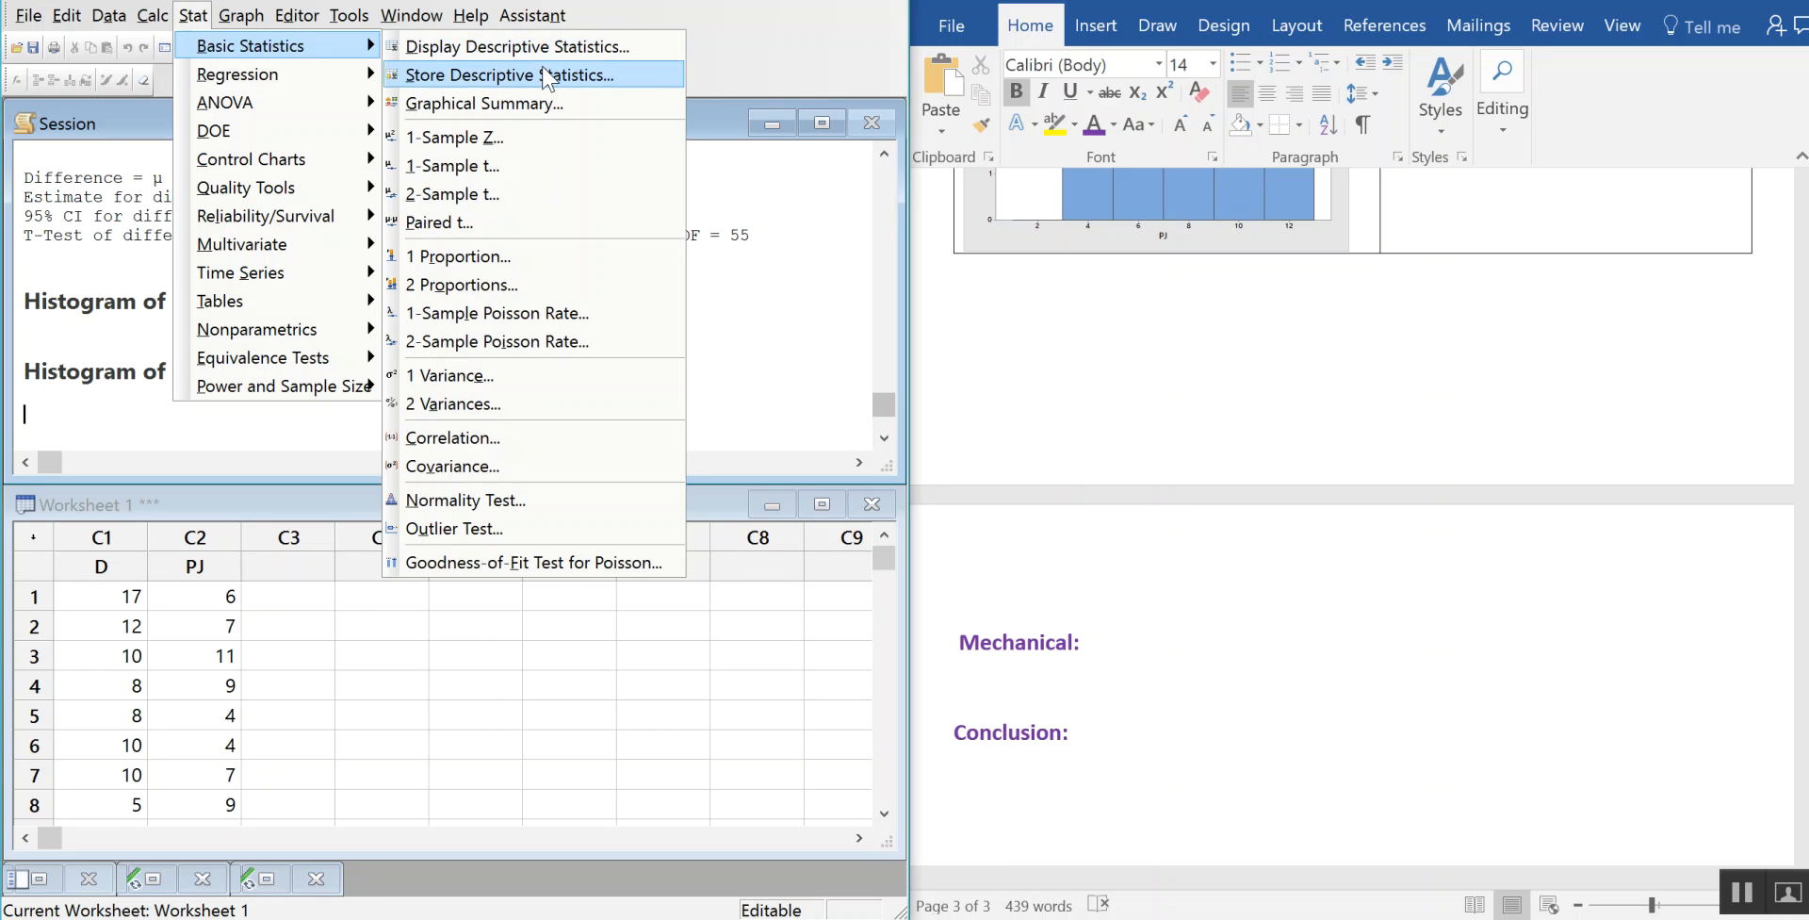
left_click(556, 193)
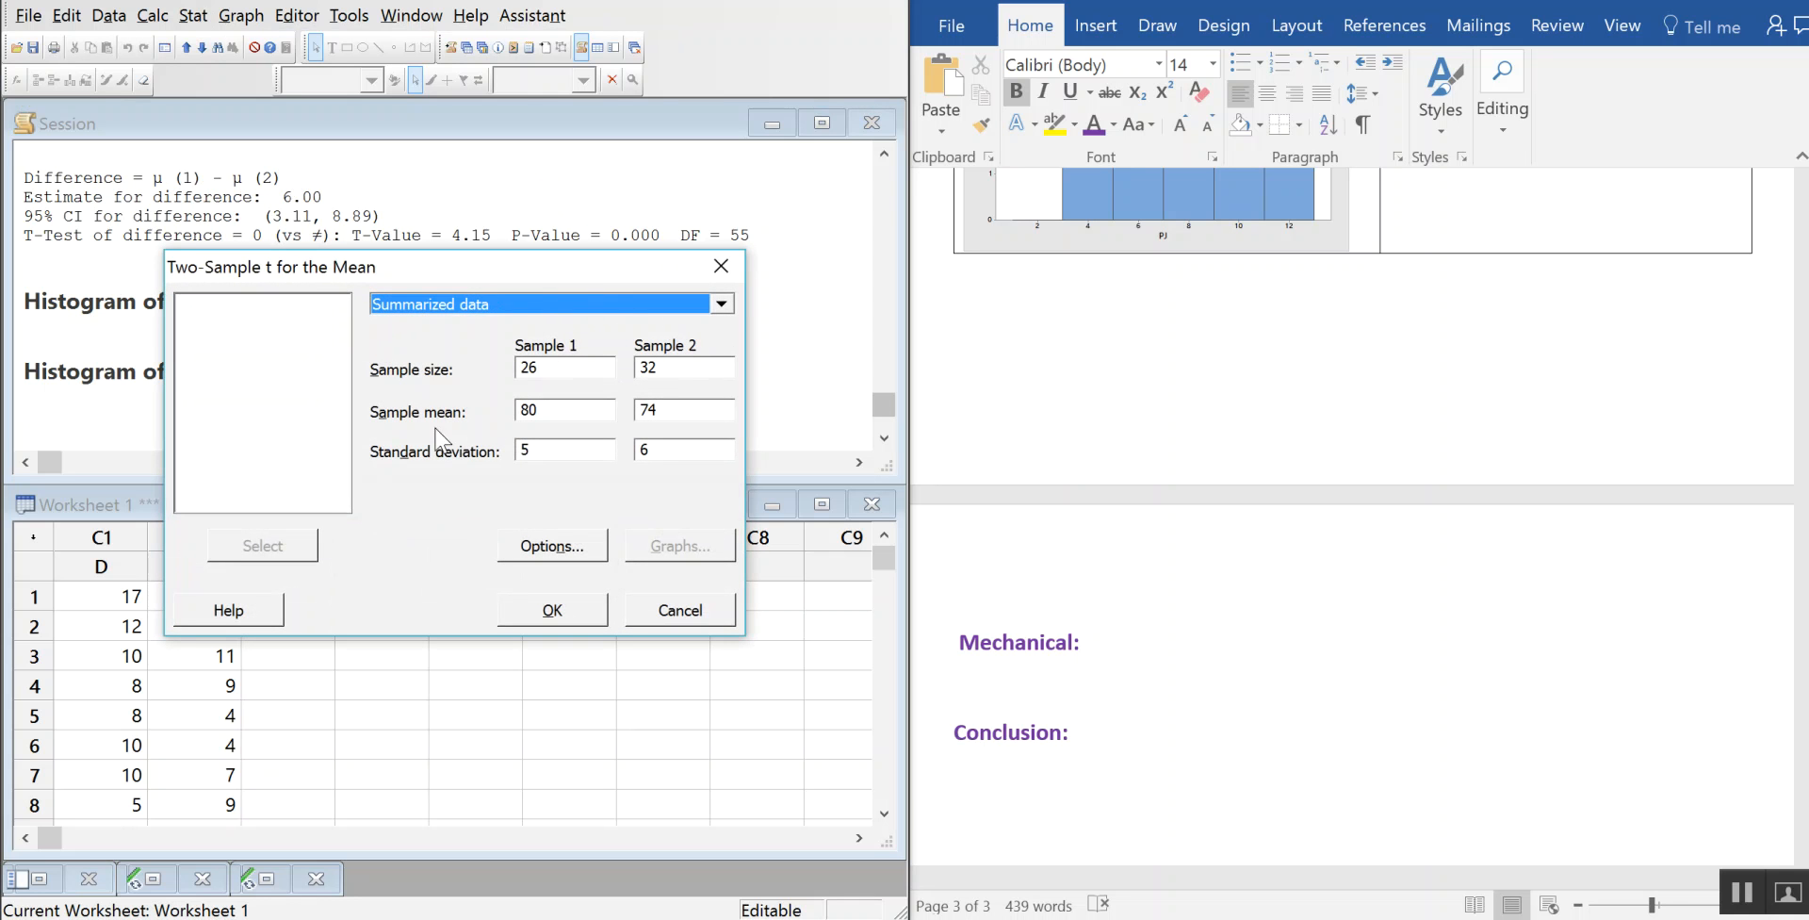
left_click_drag(520, 256, 654, 99)
left_click(664, 138)
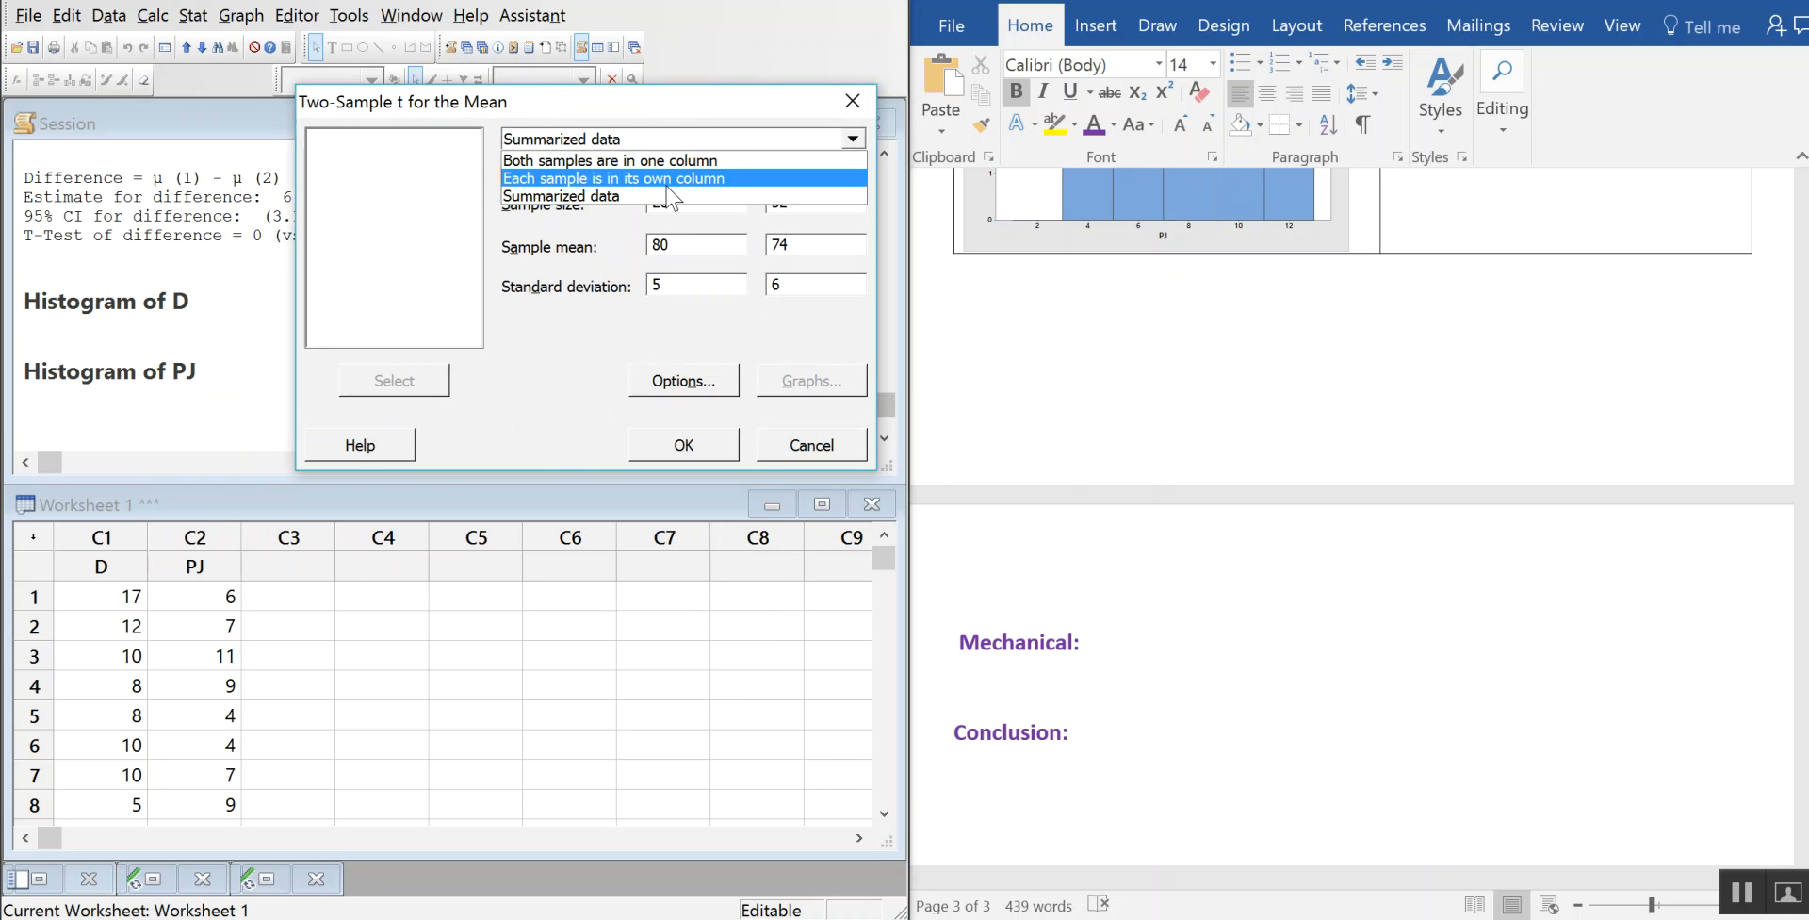
left_click(669, 181)
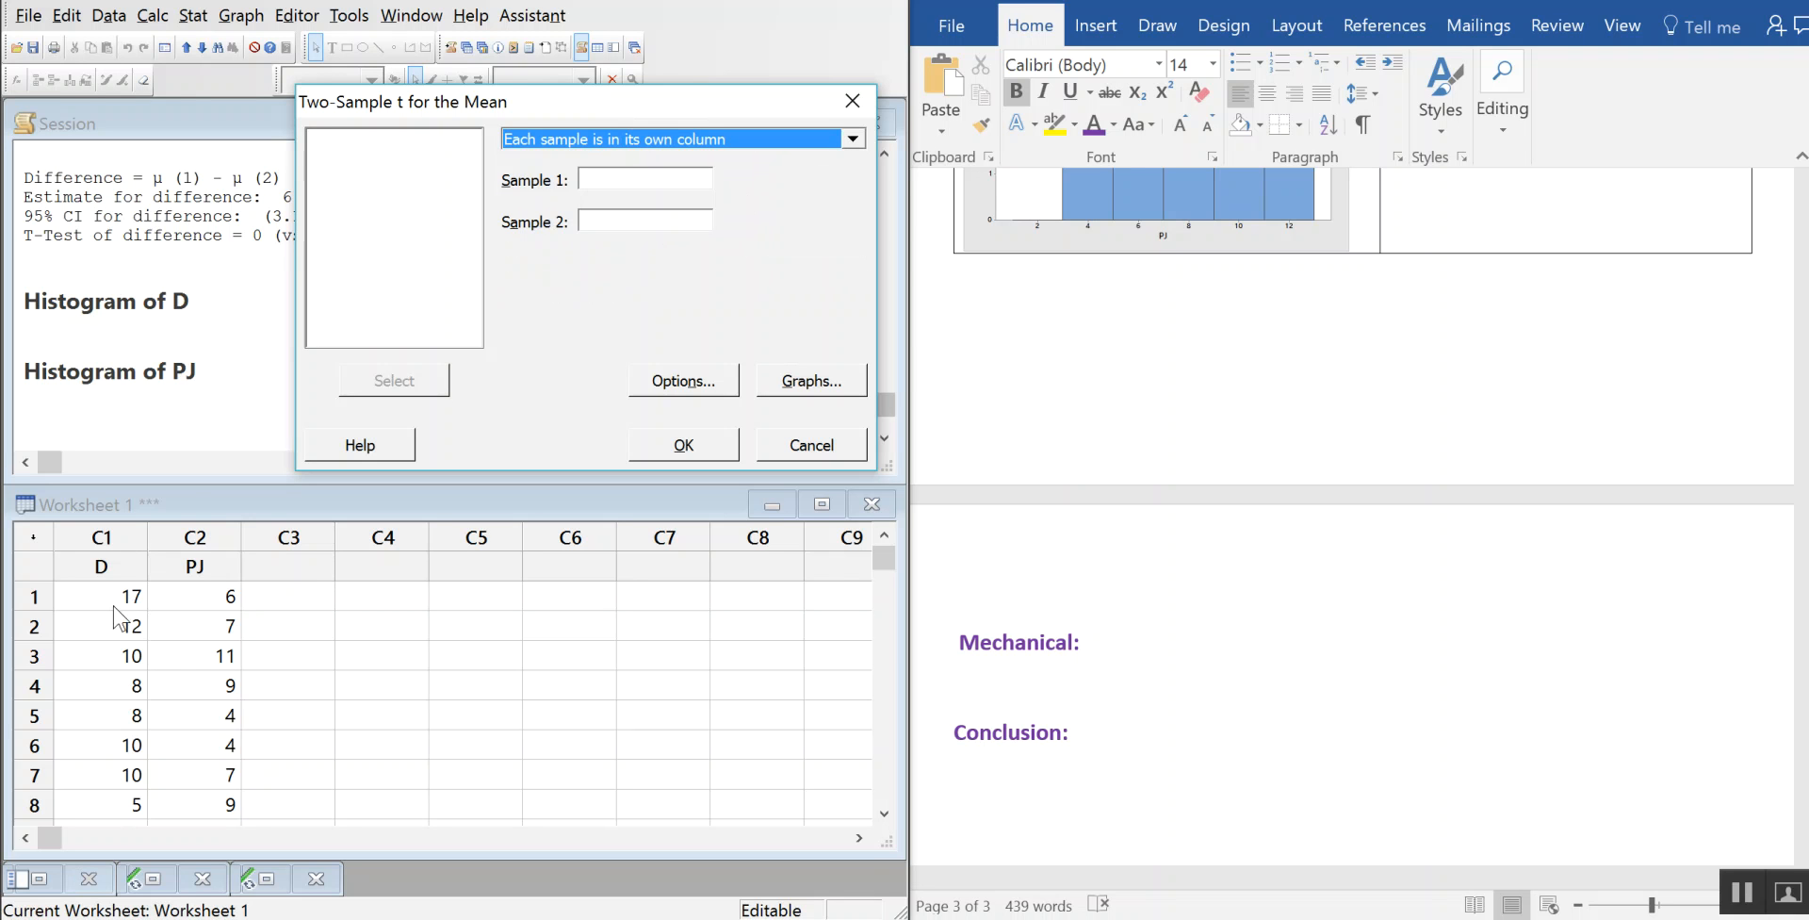
Assign D as sample 1 and PJ as sample 2, keep 95.0 confidence, 0.0 hypothesized difference and the ≠ alternative, and run the test.
left_click(627, 179)
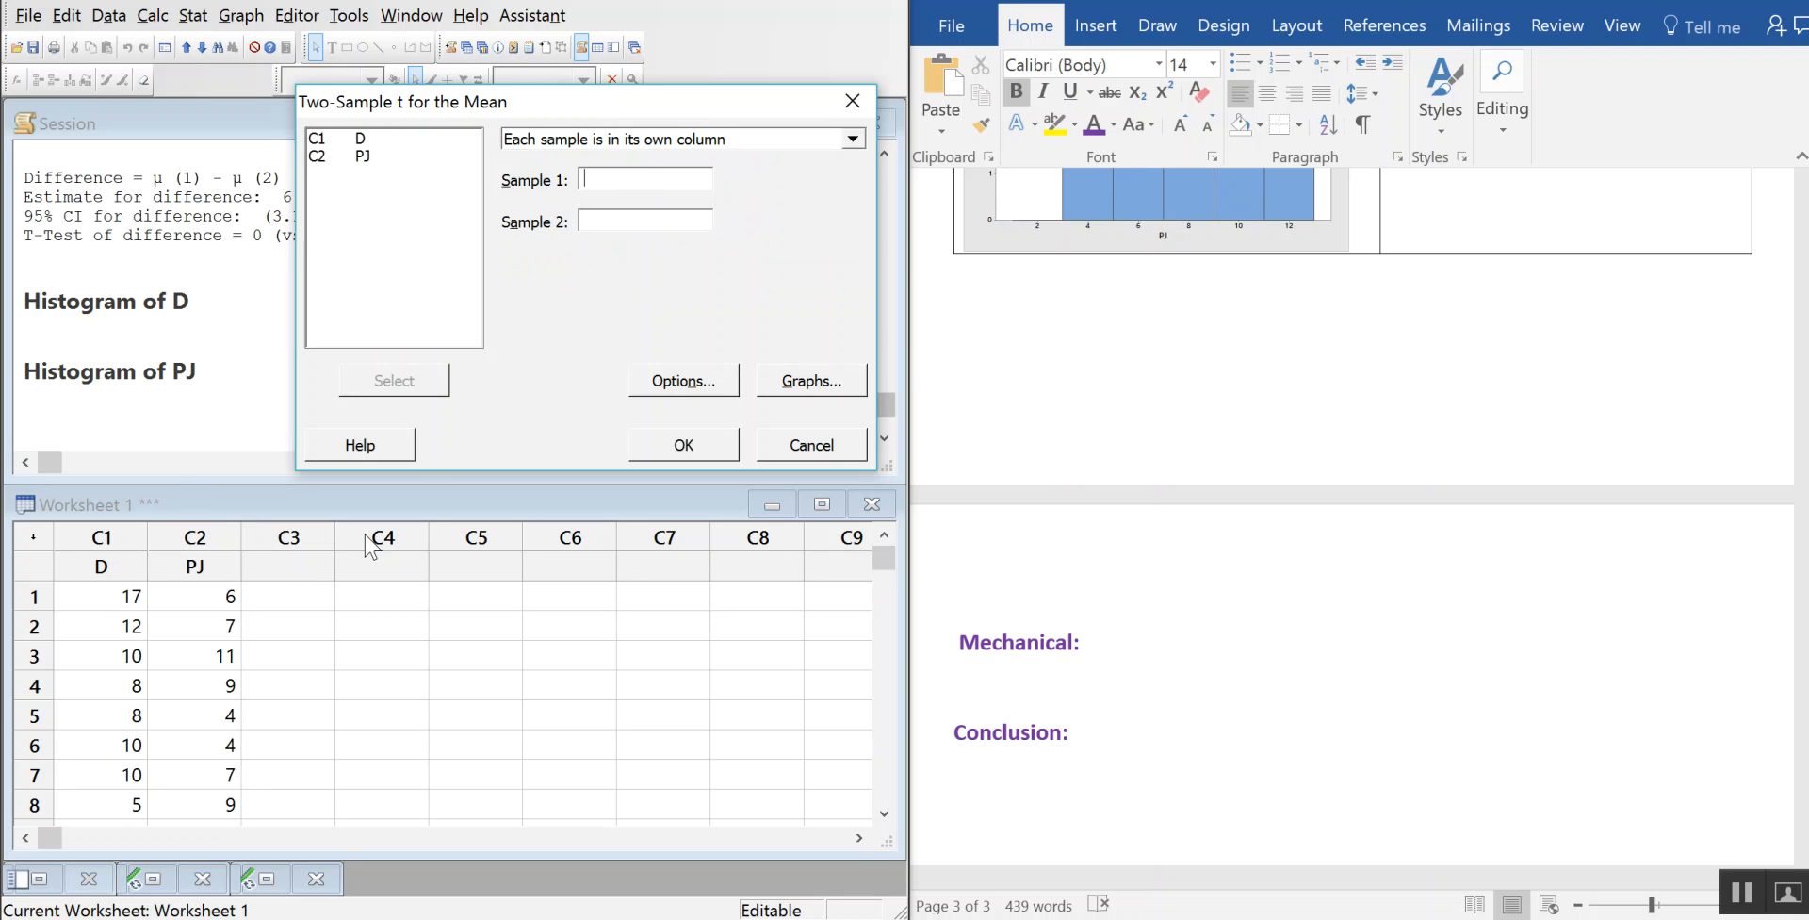
double_click(384, 141)
left_click(361, 155)
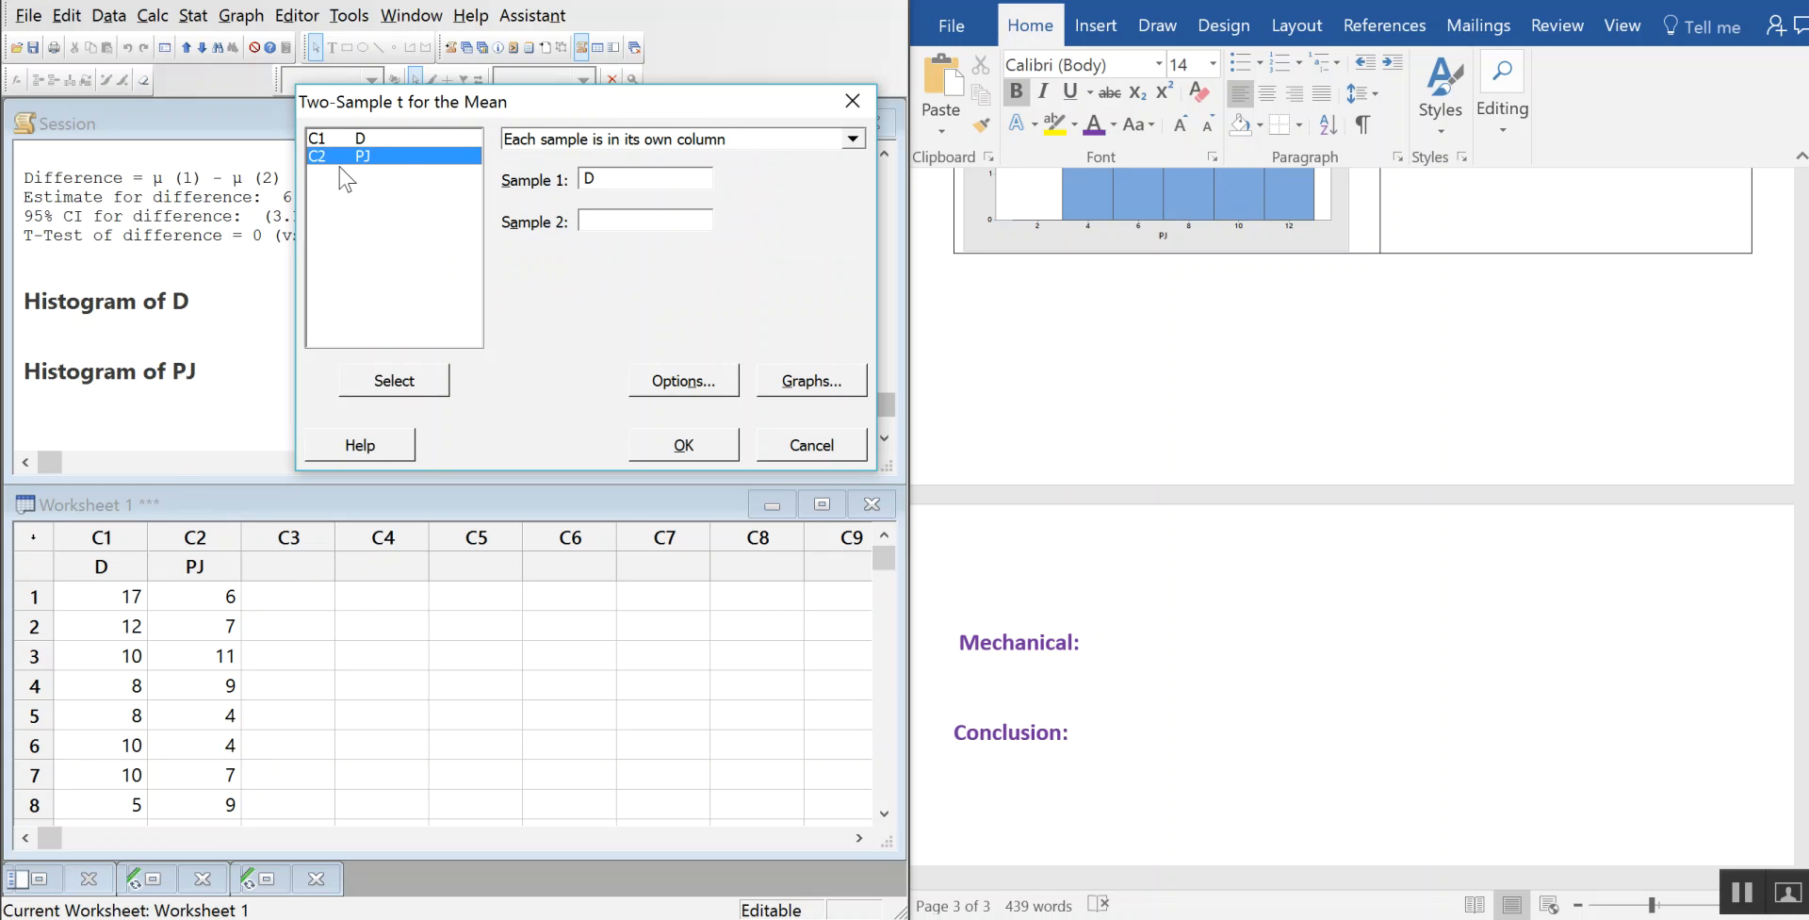
double_click(383, 157)
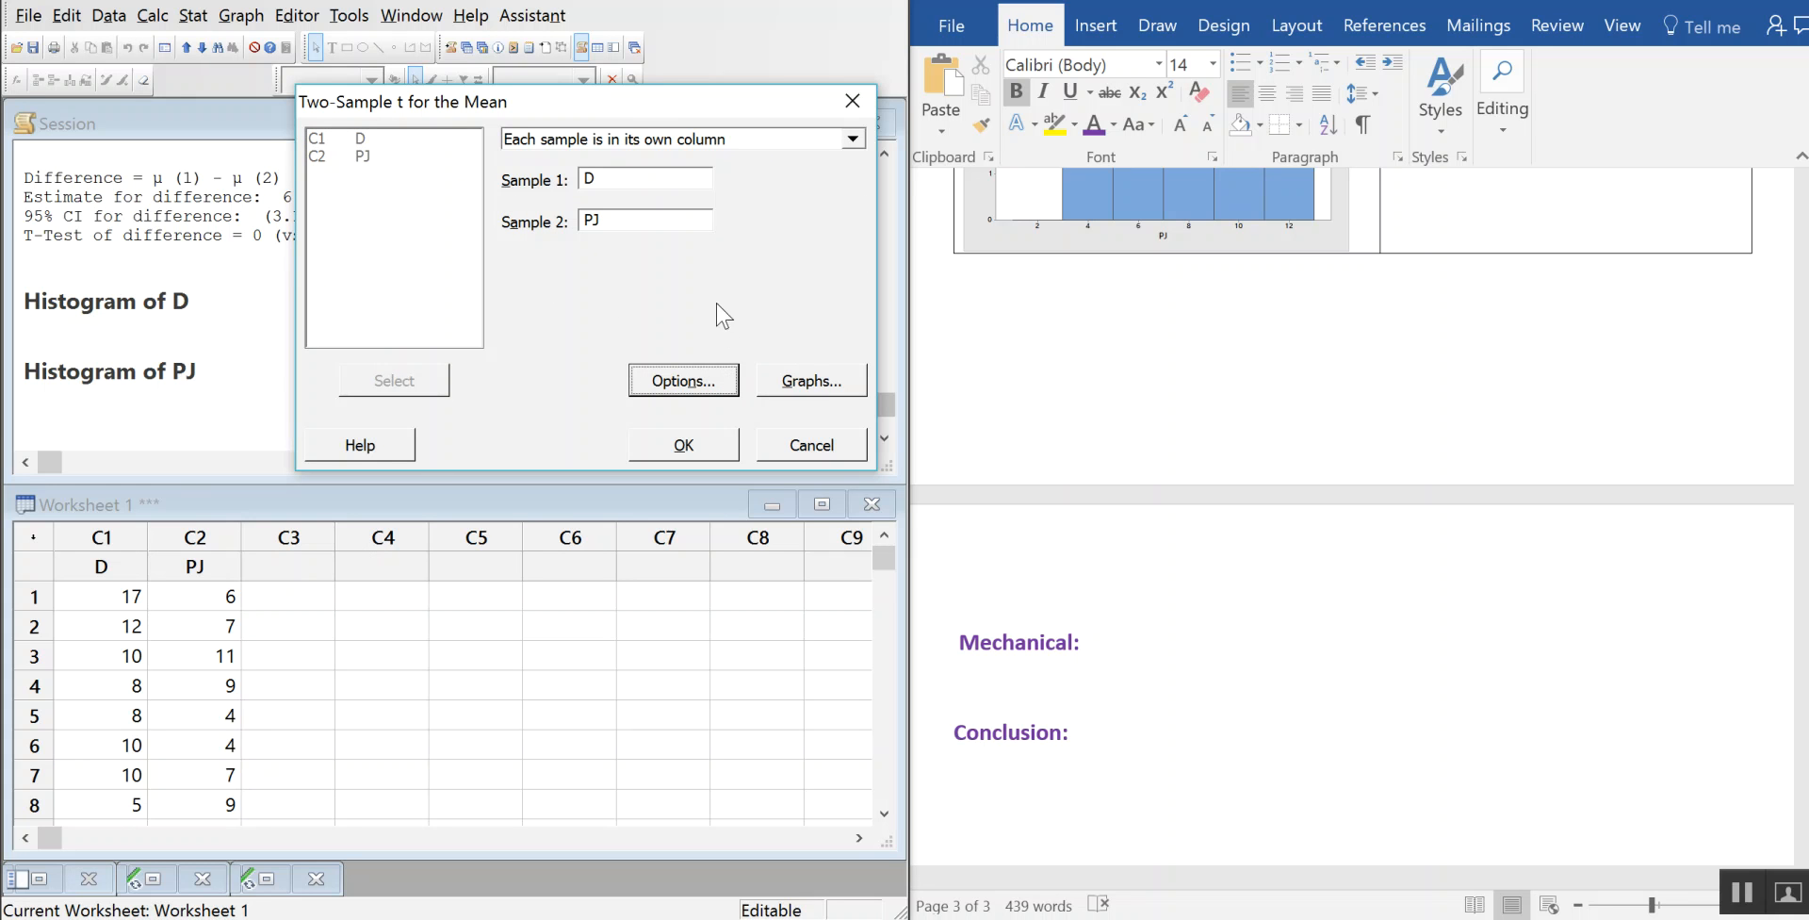
left_click(716, 387)
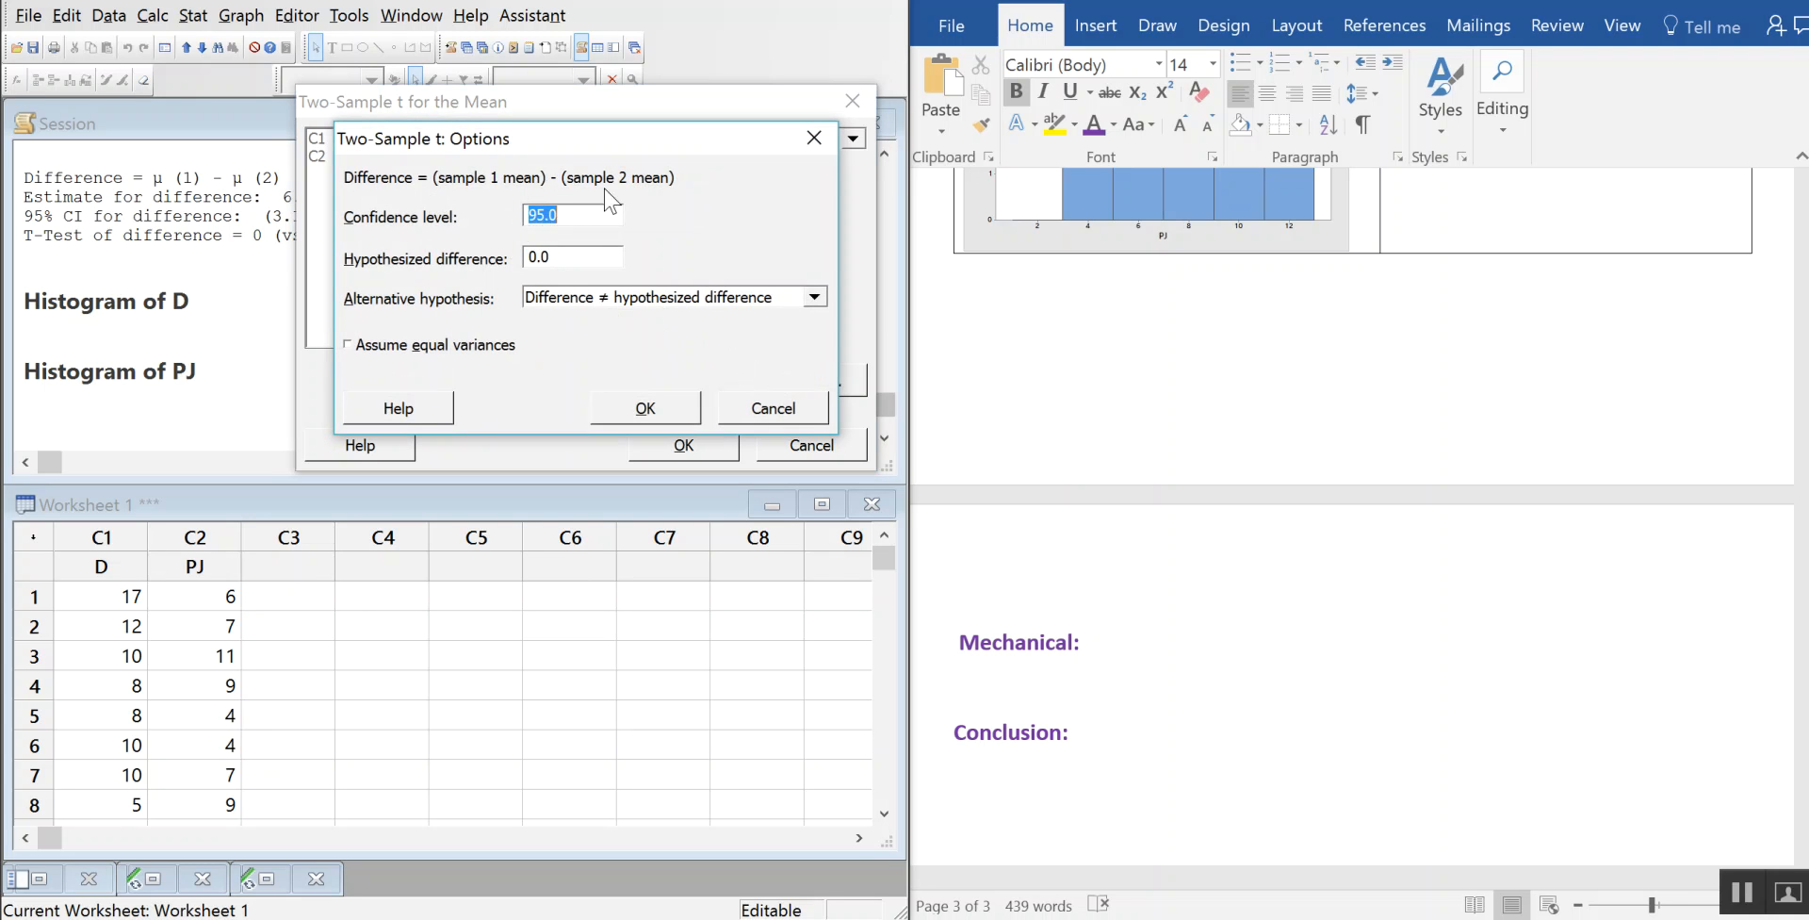
left_click(650, 407)
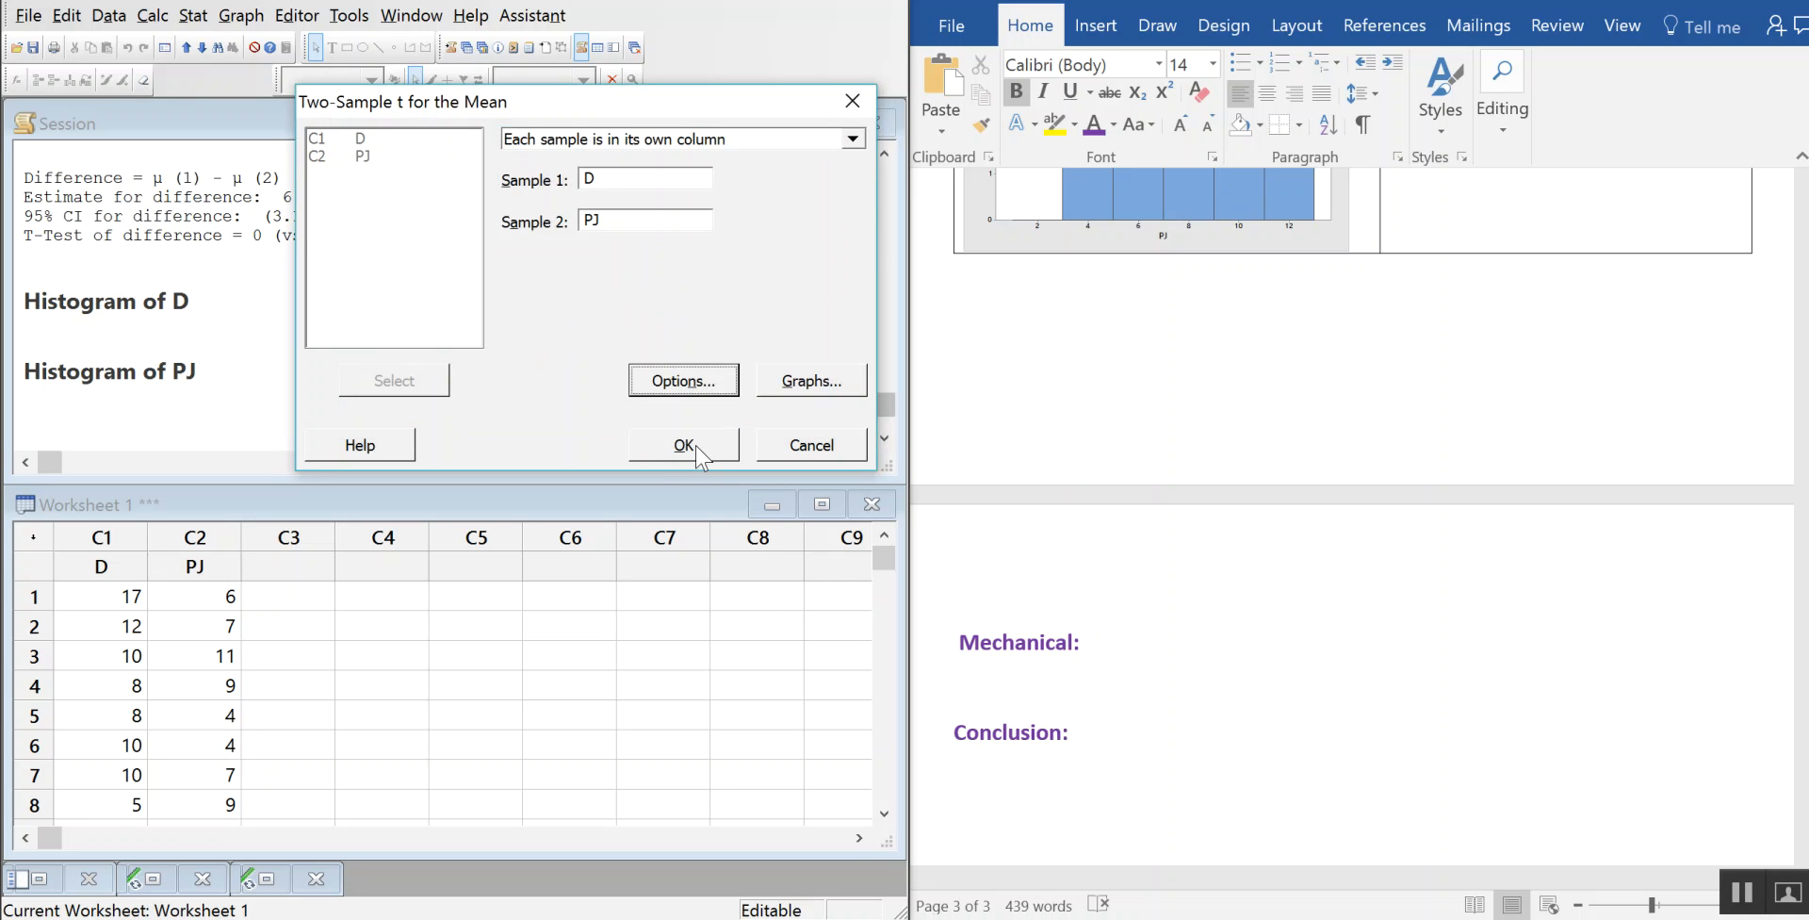
left_click(695, 445)
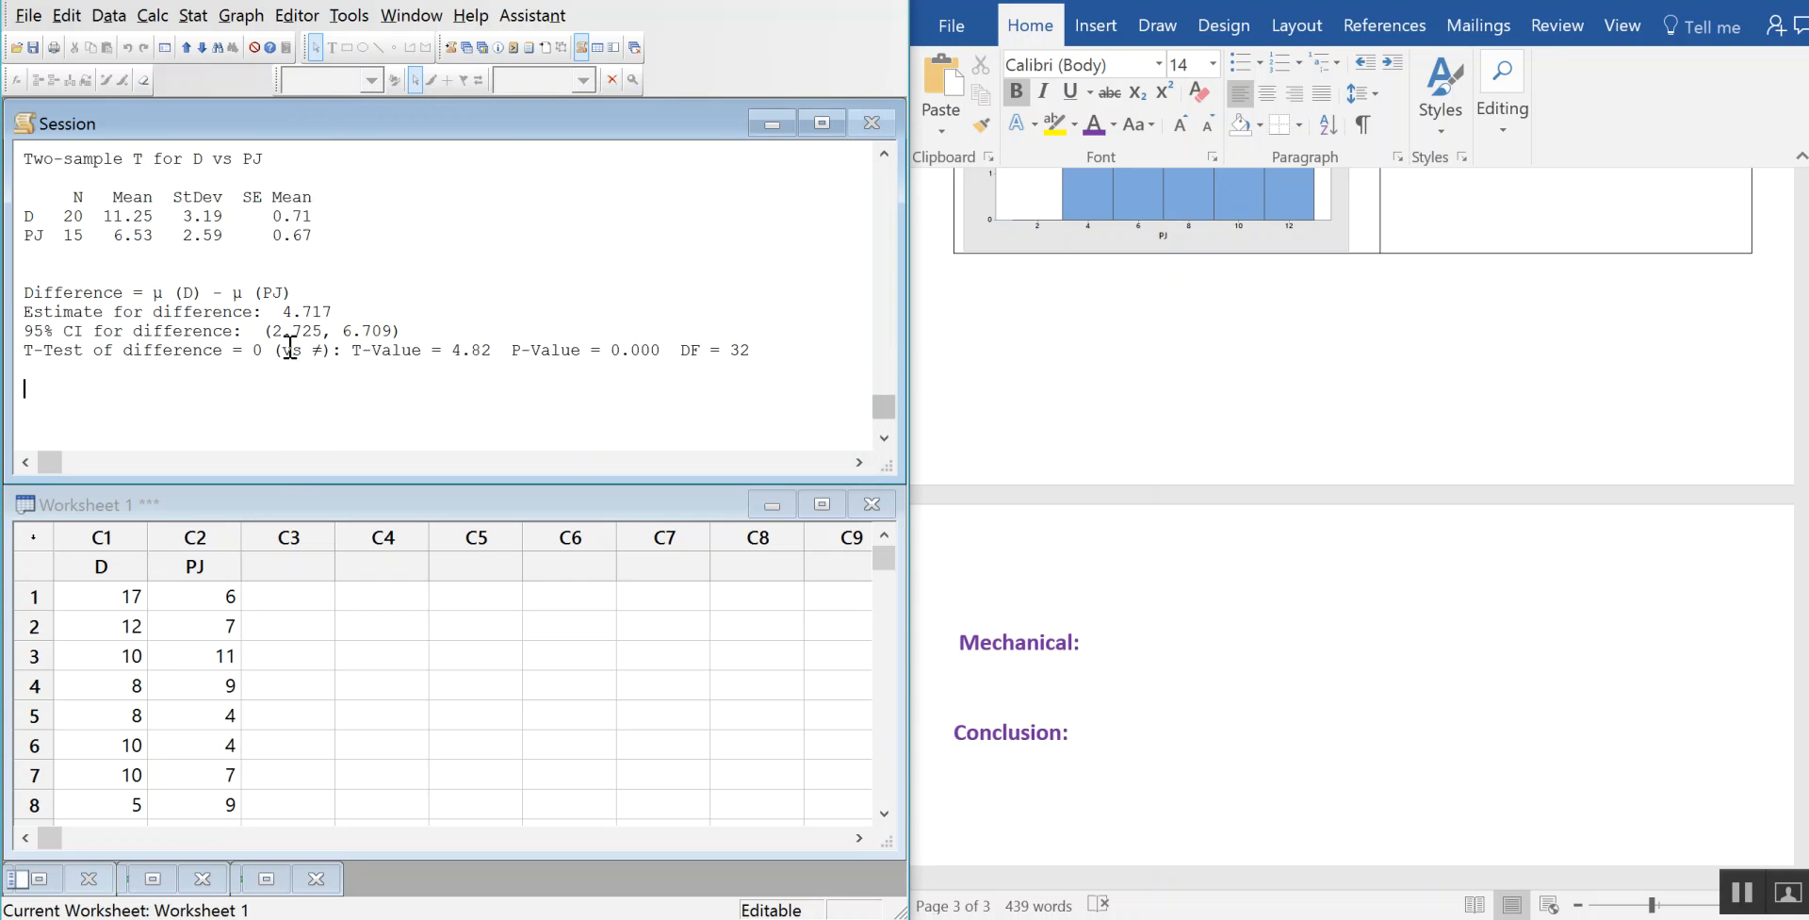
Copy the complete two-sample t-test output for D and PJ from the Minitab session and paste it below the Mechanical heading in Word.
left_click_drag(811, 349, 26, 326)
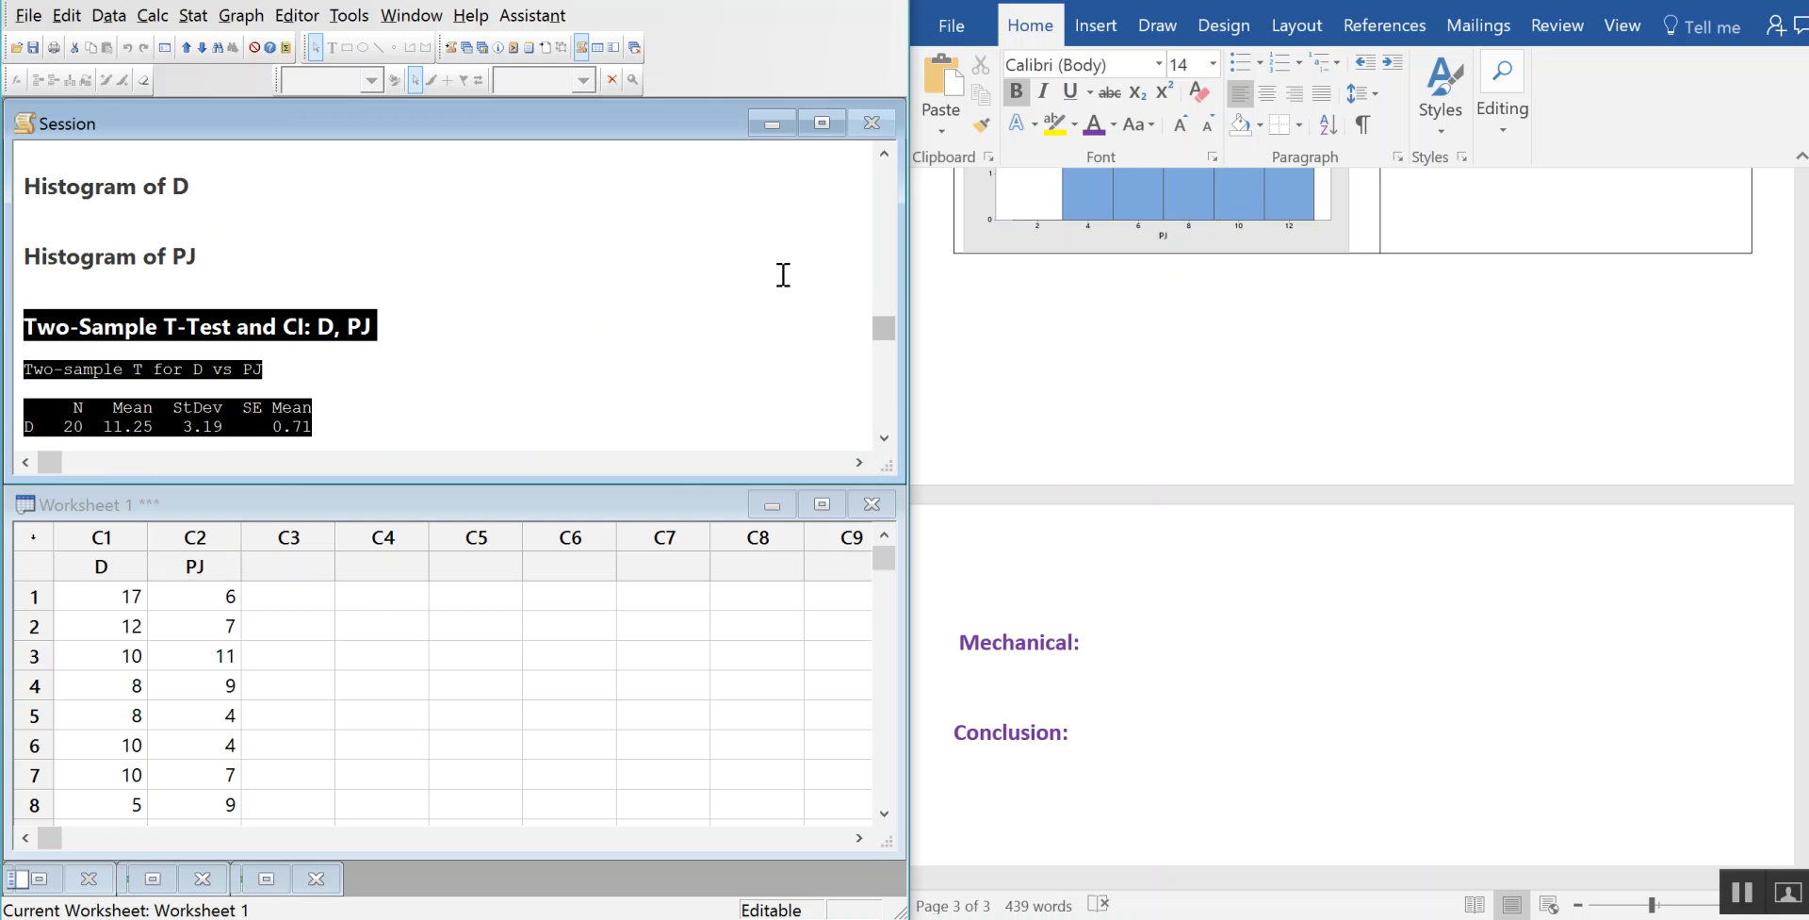
left_click(1176, 631)
key("Return")
type("Two-Sample T-Test and CI: D, PJ Two-sample T for D vs PJ      N   Mean  StDev  SE Mean D   20  11.25   3.19     0.71 PJ  15   6.53   2.59     0.67   Difference = μ (D) - μ (PJ) Estimate for difference:  4.717 95% CI for difference:  (2.725, 6.709) T-Test of difference = 0 (vs ≠): T-Value = 4.82  P-Value = 0.000  DF = 32")
scroll(1281, 605, "down", 5)
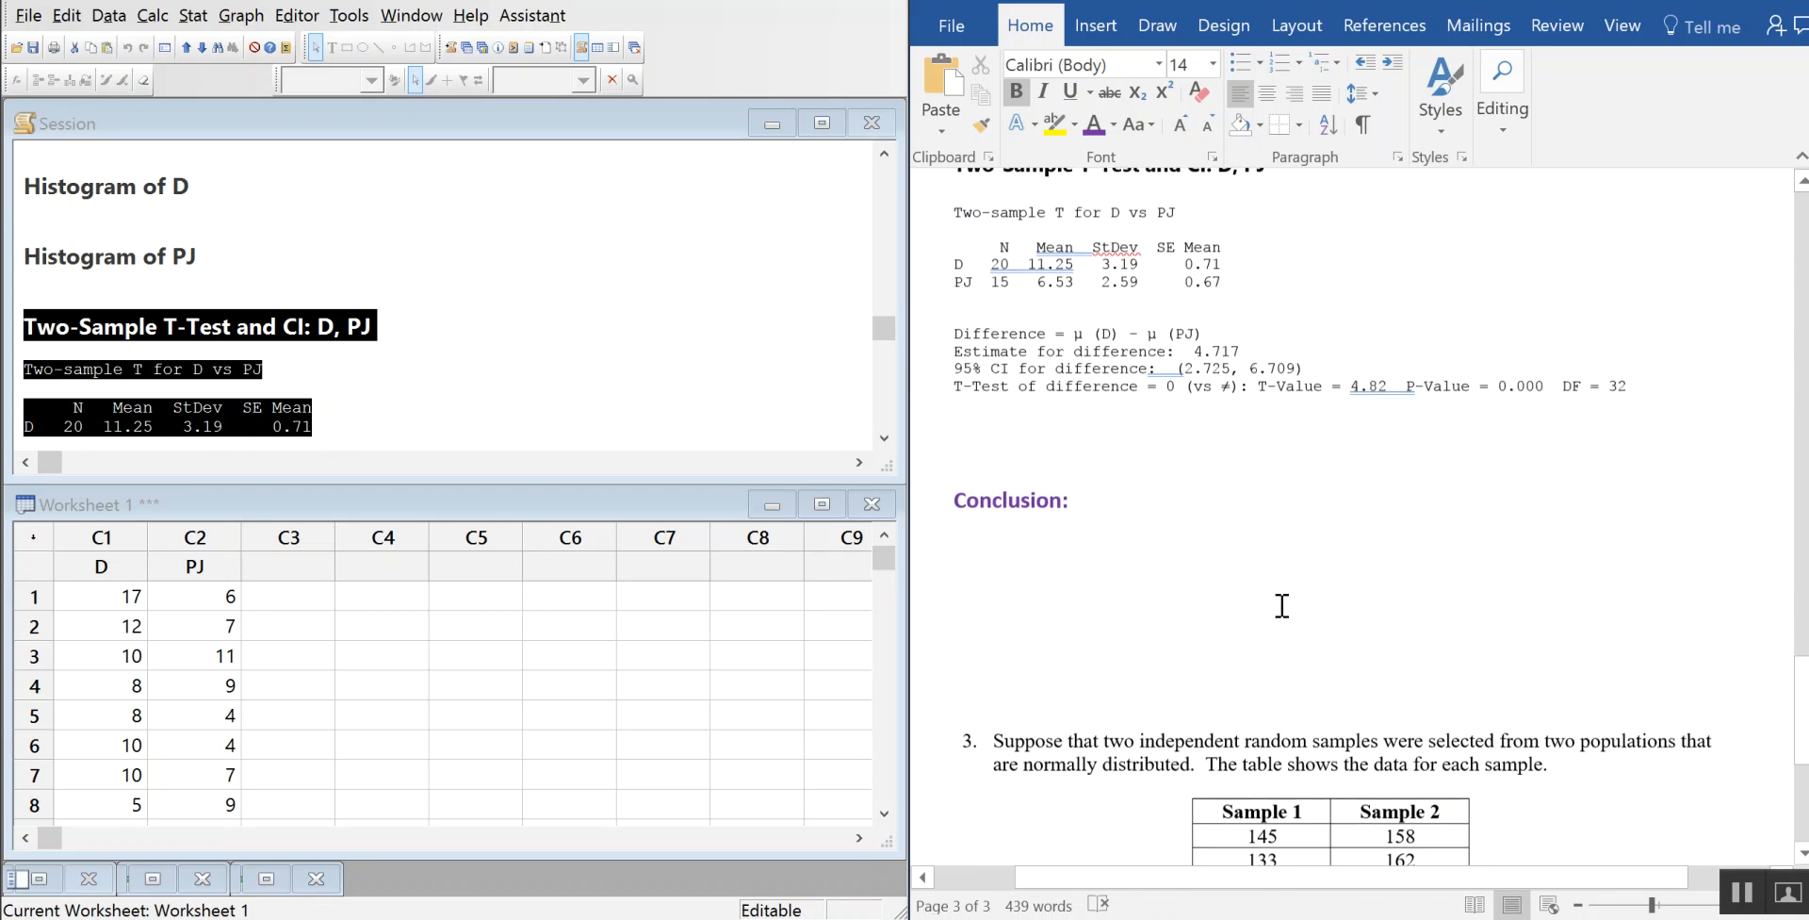
scroll(1282, 605, "down", 1)
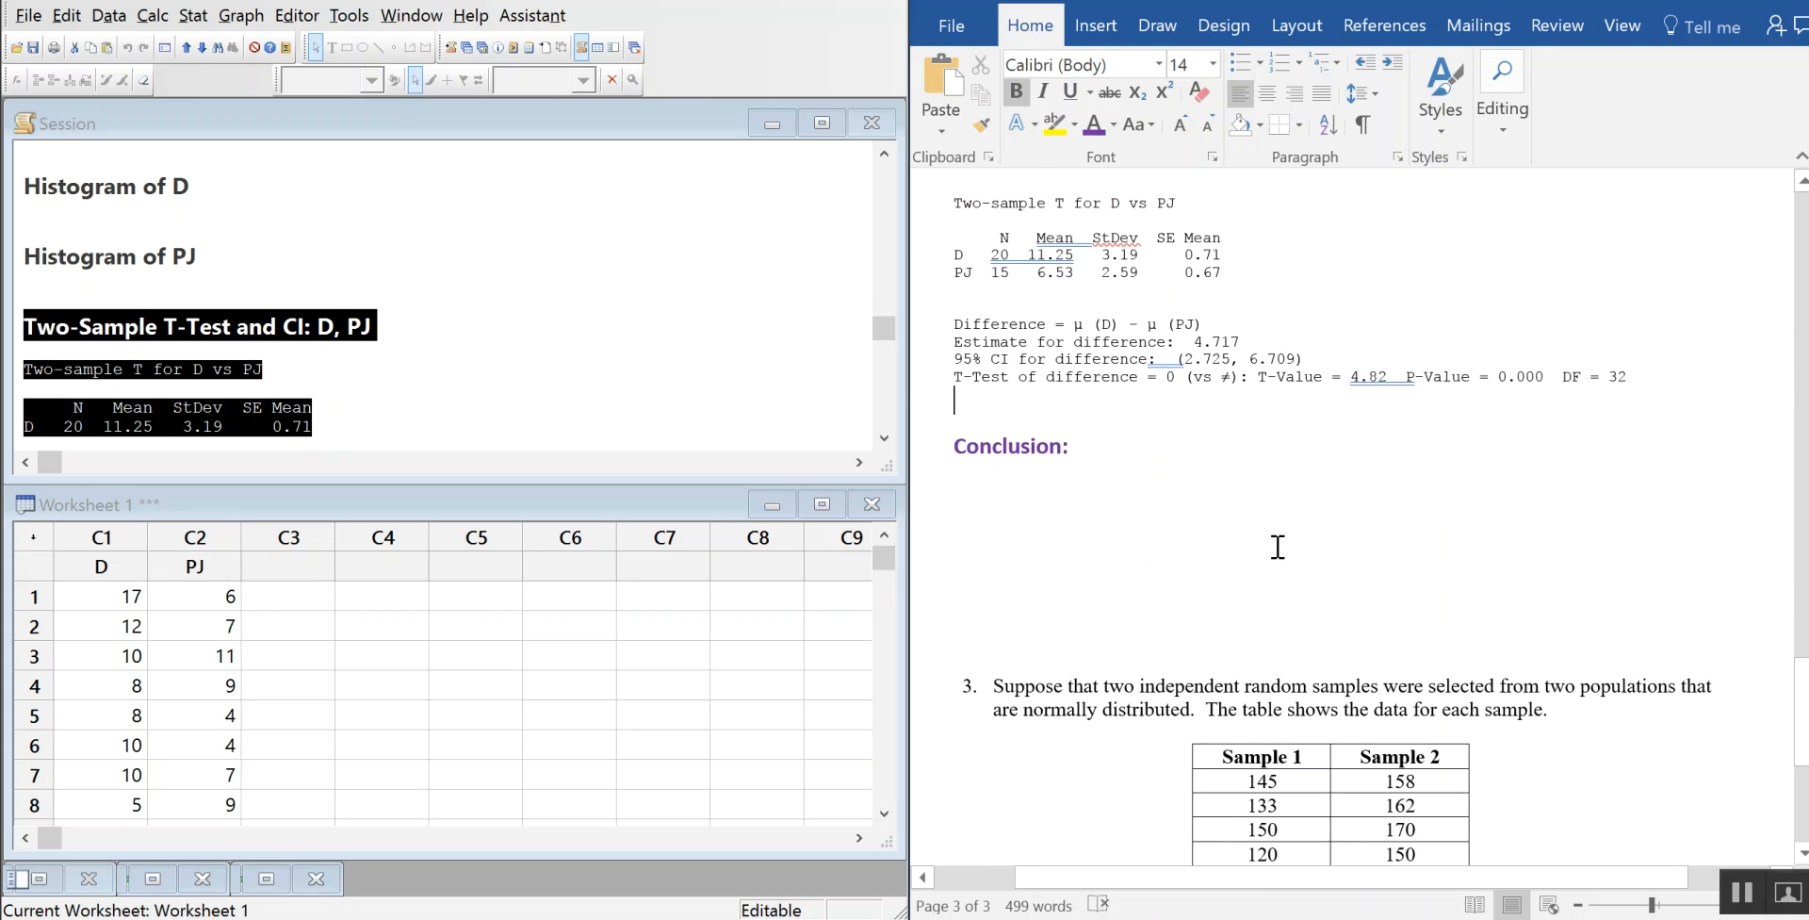
Begin the text below the Conclusion heading with "The evidence suggest that the average".
scroll(1274, 546, "up", 1)
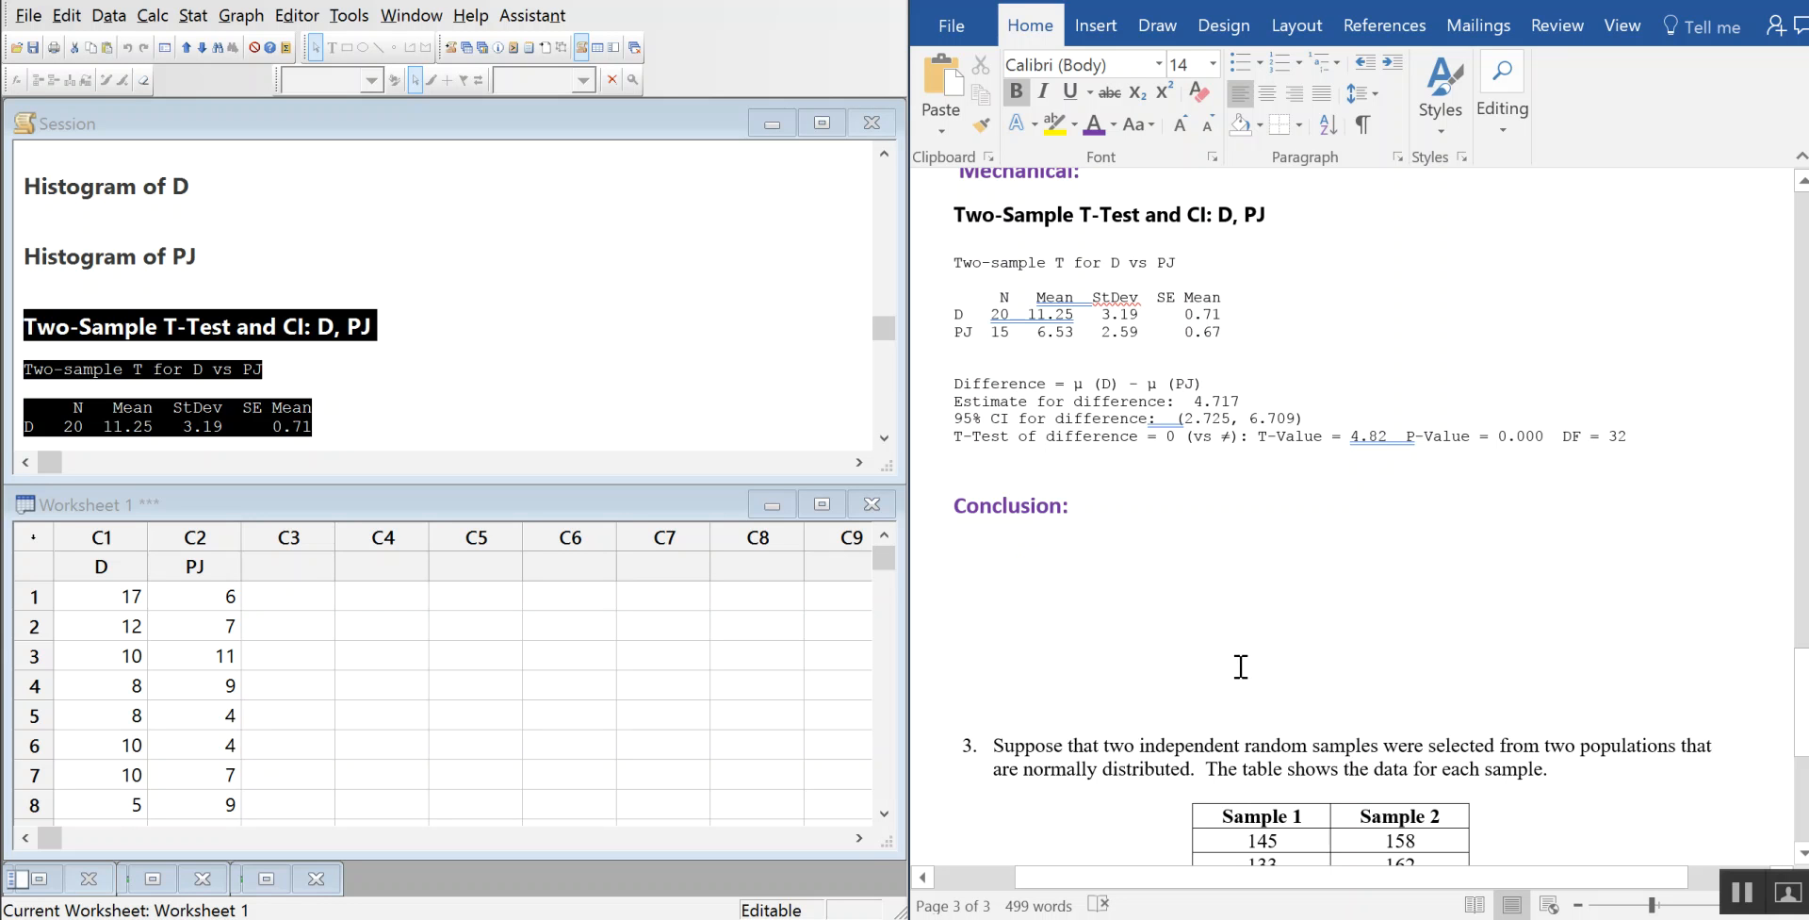
type("The evid")
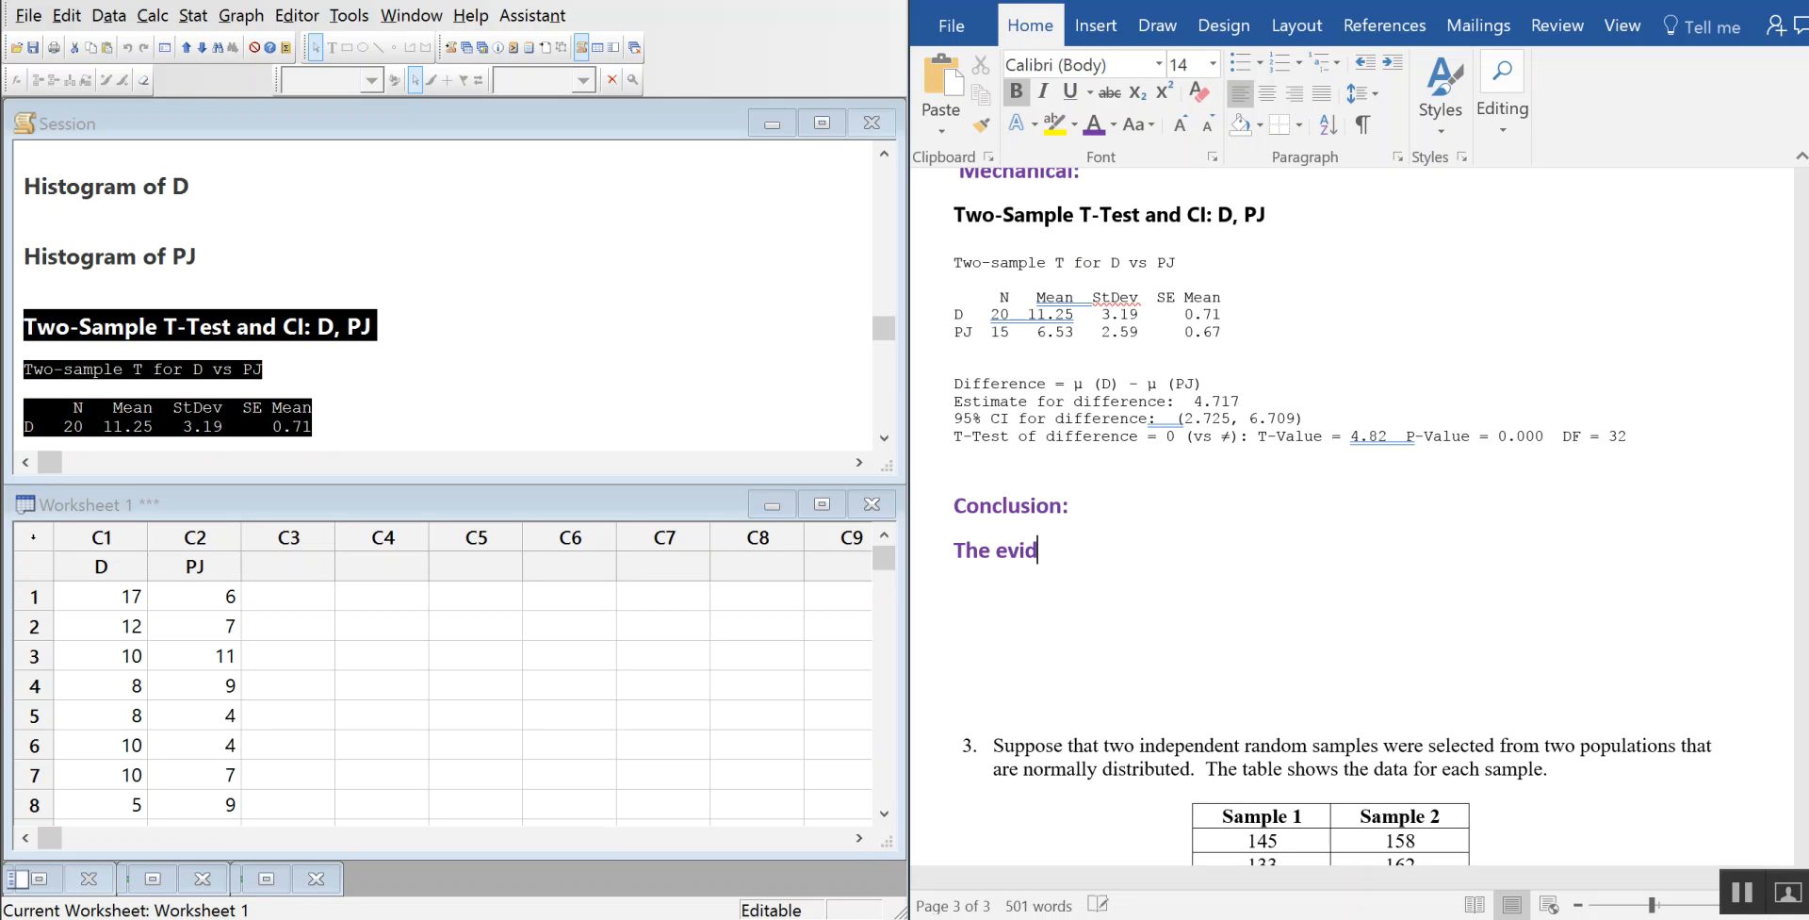
type("ence suggest that")
type("the averge le")
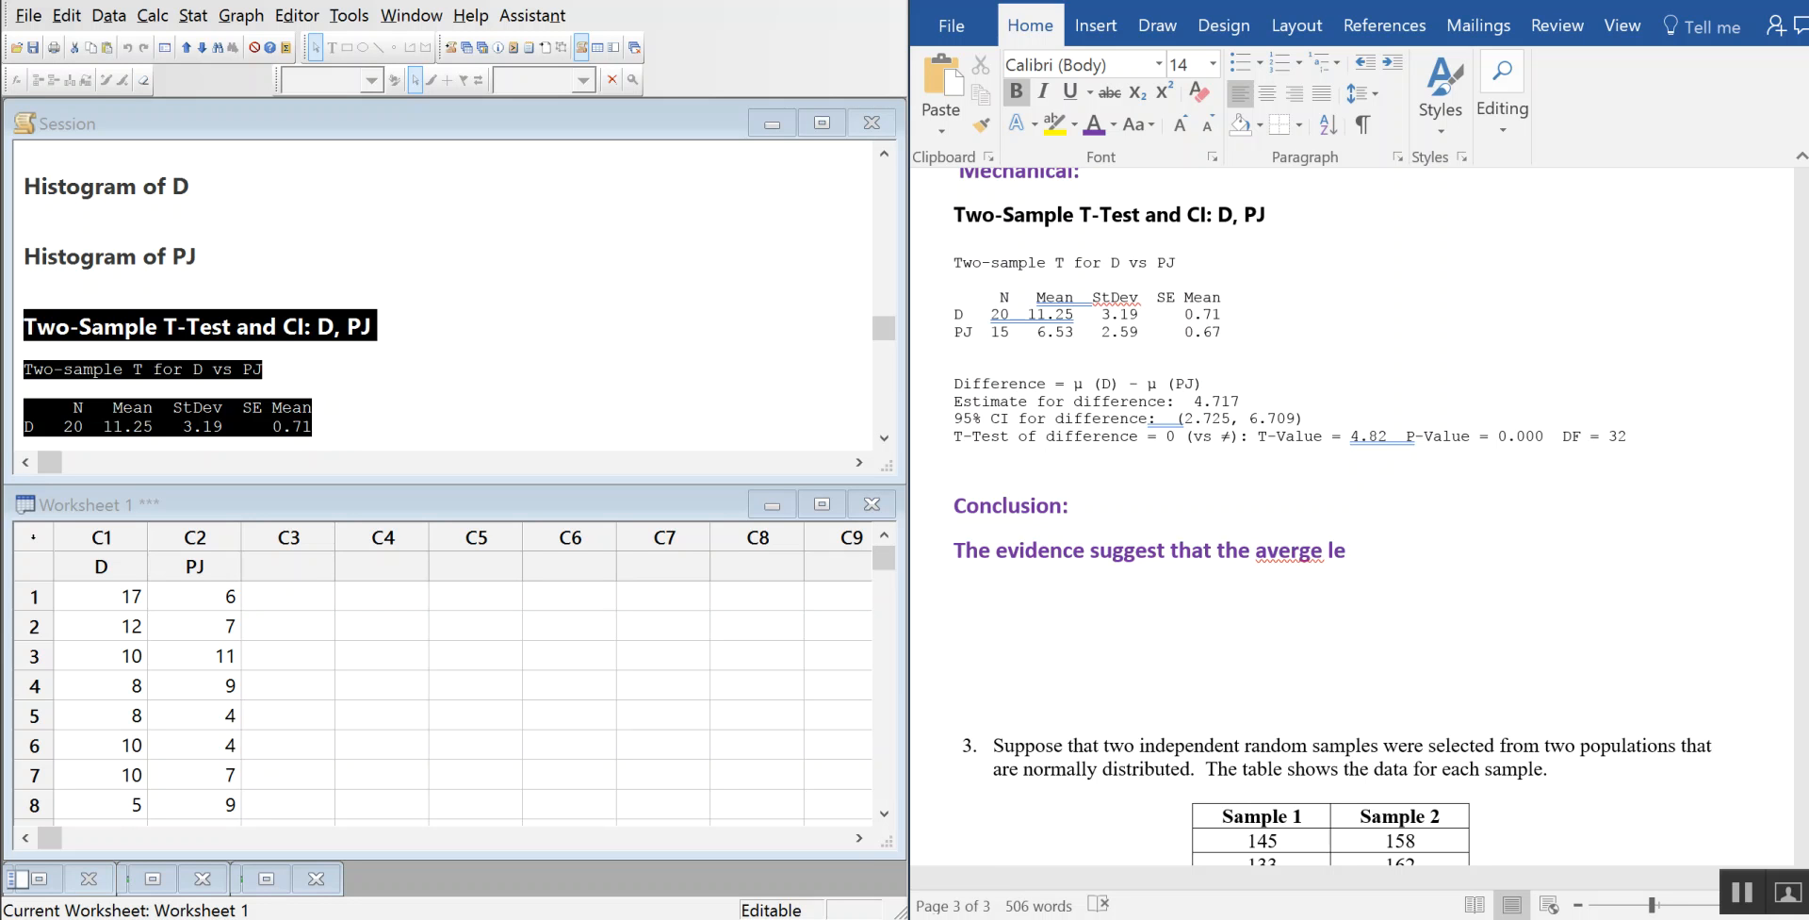
key("BackSpace")
key("BackSpace")
type("age ")
Continue the conclusion sentence with "amount of saturated fat in brand D's pizzas".
type("level")
key("BackSpace")
key("BackSpace")
key("BackSpace")
key("BackSpace")
key("BackSpace")
type("amount of sat")
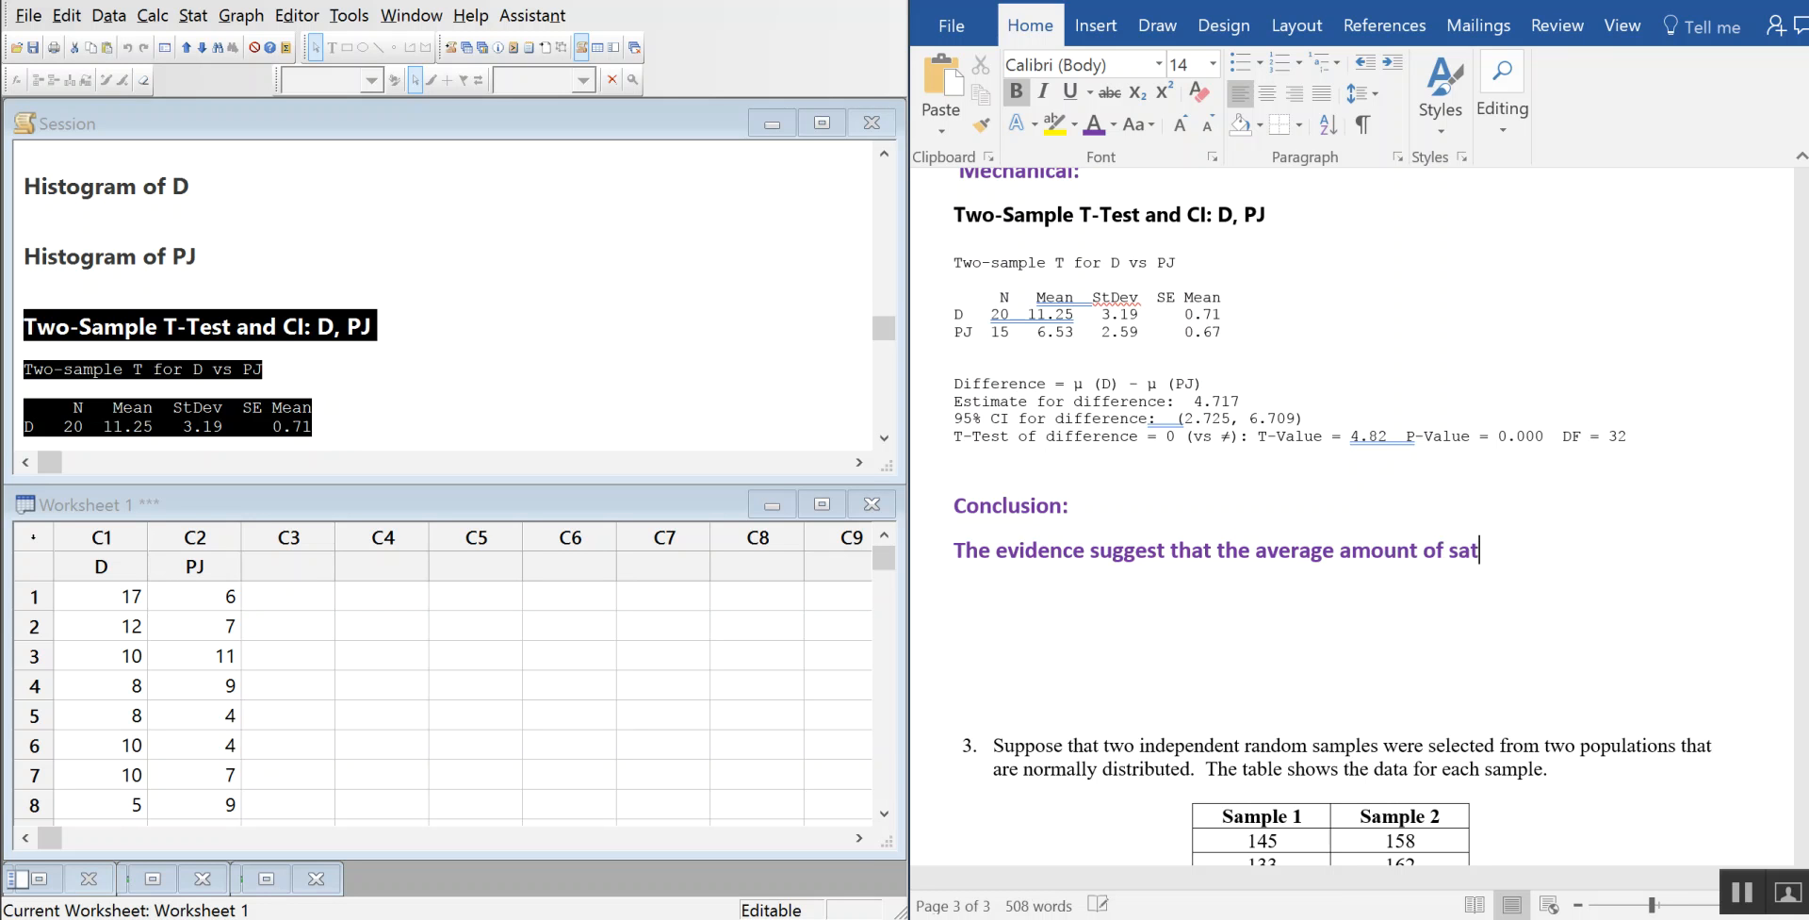
type("urated fat in brand D")
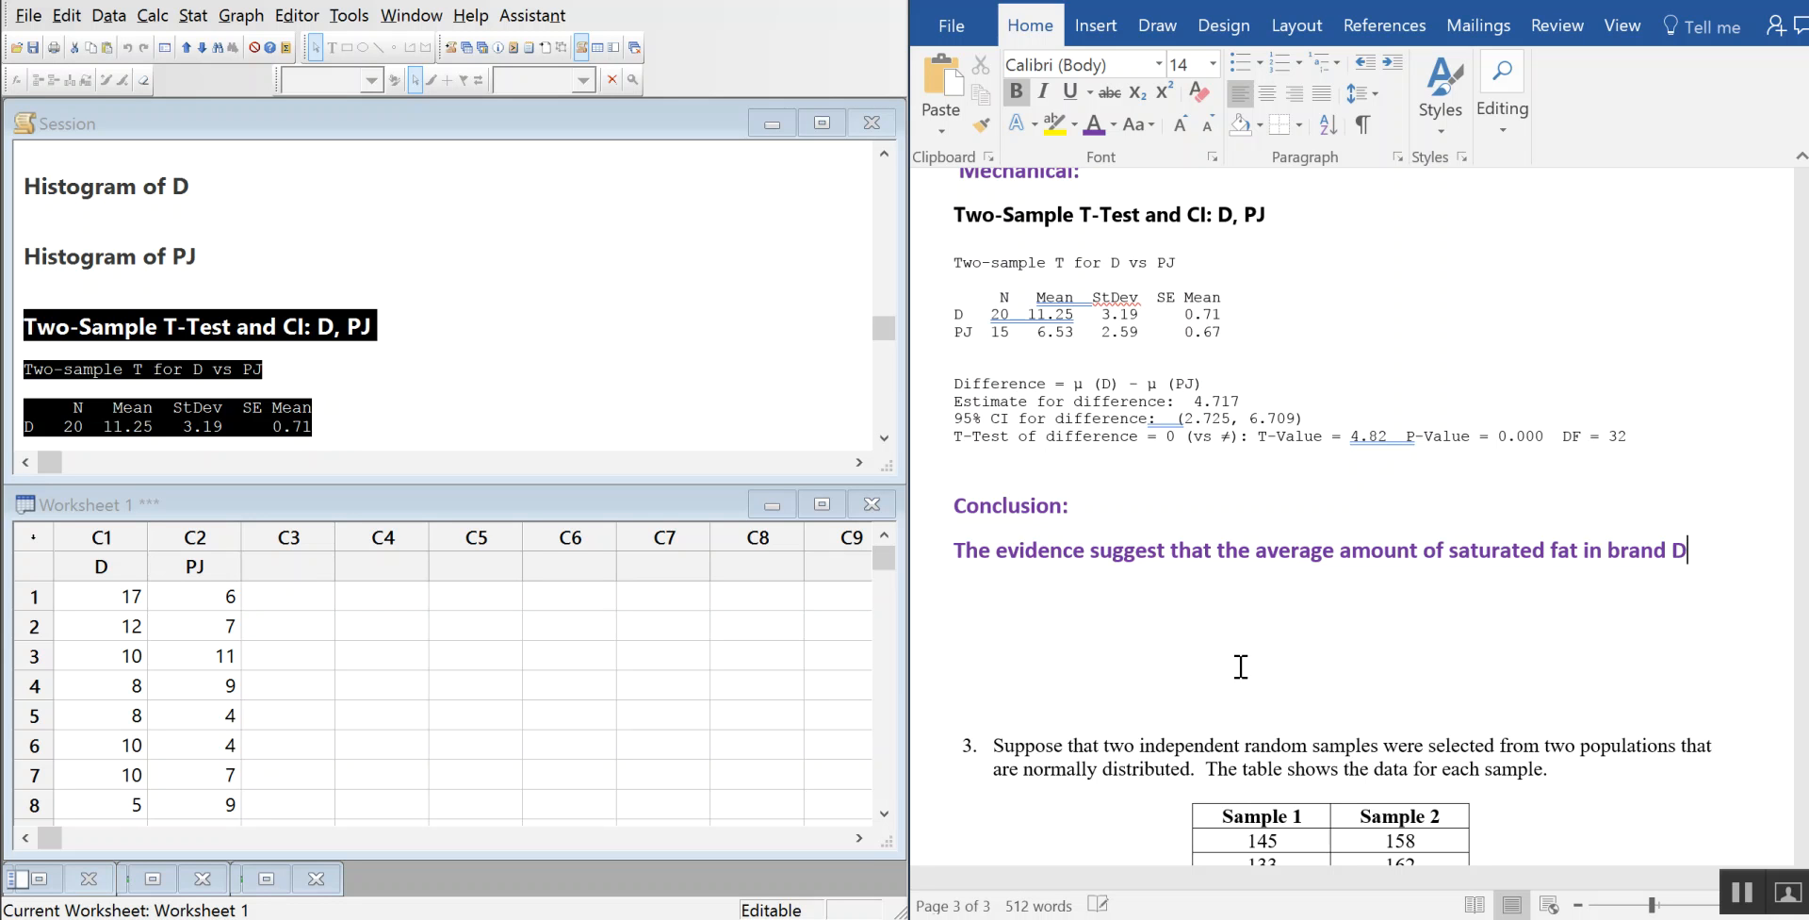
type("'s pizzas")
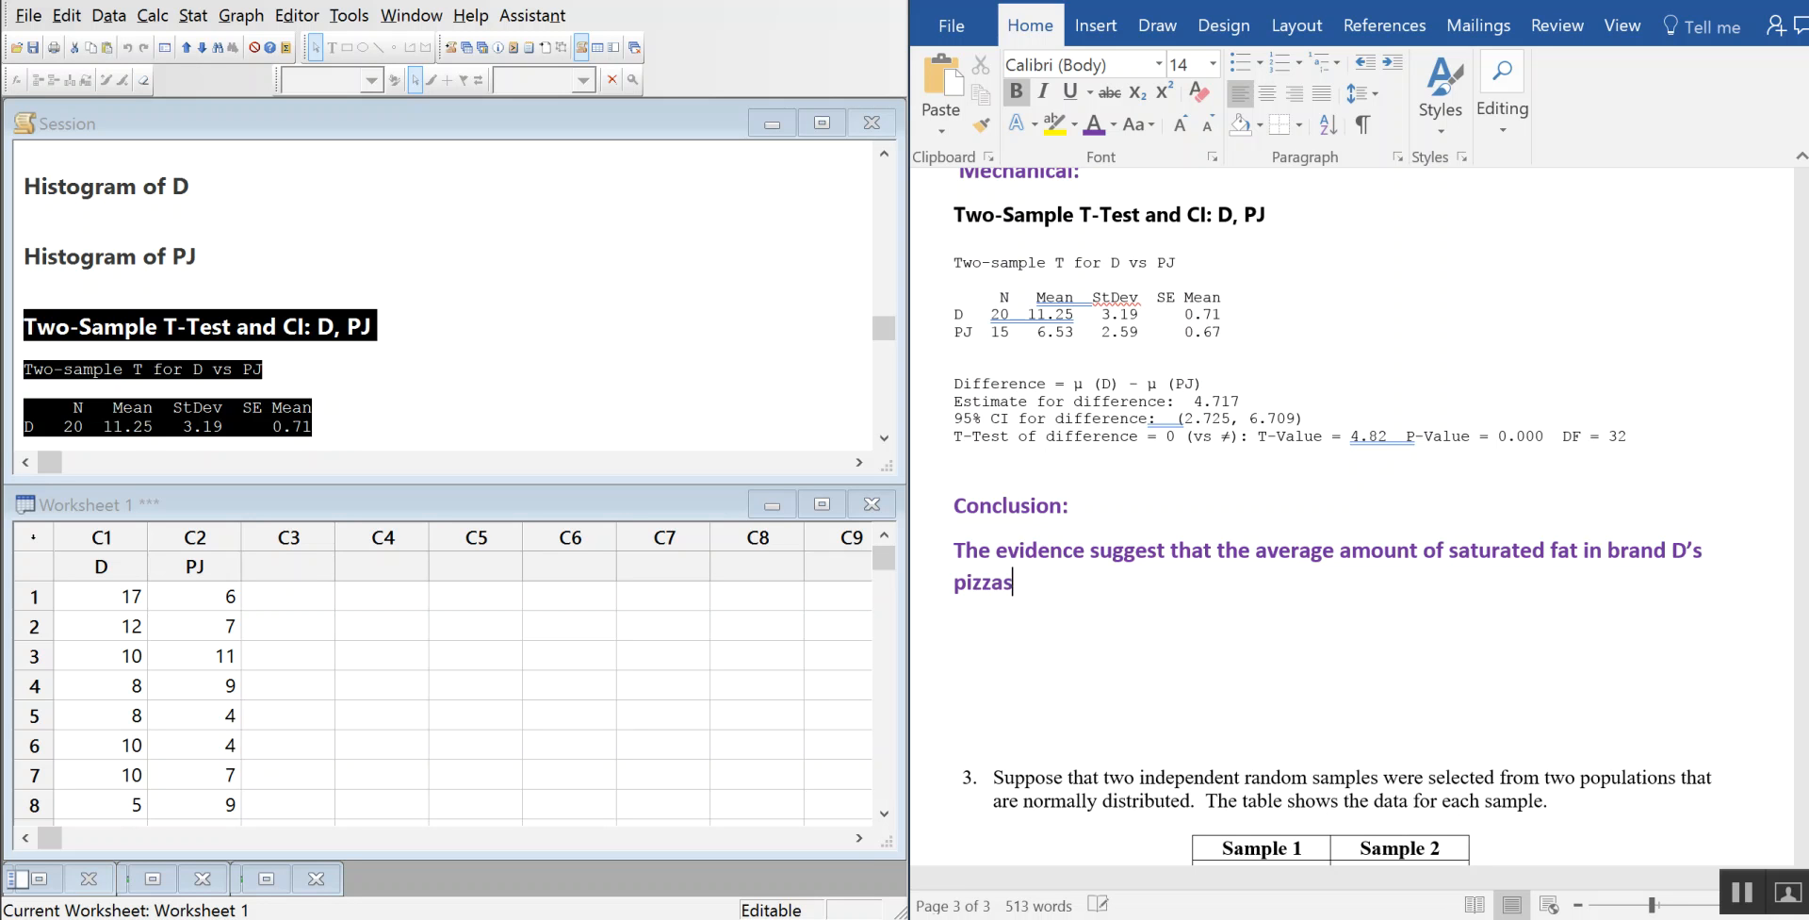
Extend the conclusion sentence with "is different than the".
type(" is n")
type("i")
key("BackSpace")
key("BackSpace")
type("higher")
key("BackSpace")
key("BackSpace")
key("BackSpace")
key("BackSpace")
key("BackSpace")
key("BackSpace")
type("different")
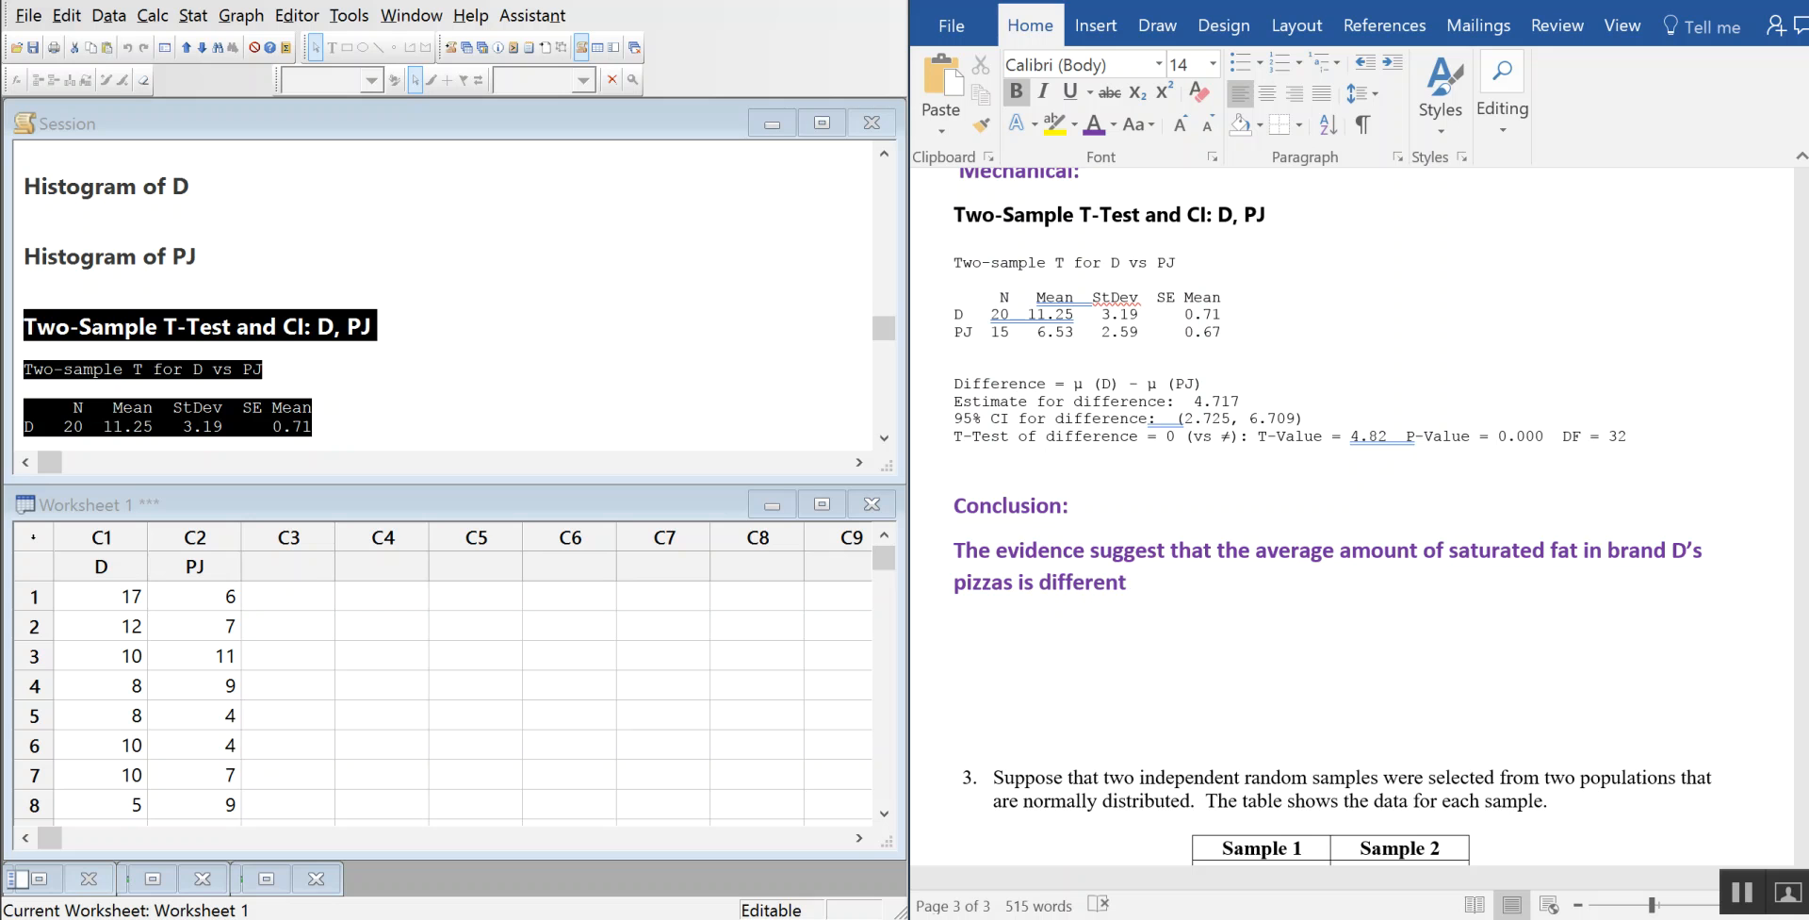
type(" that ")
type(" the ag")
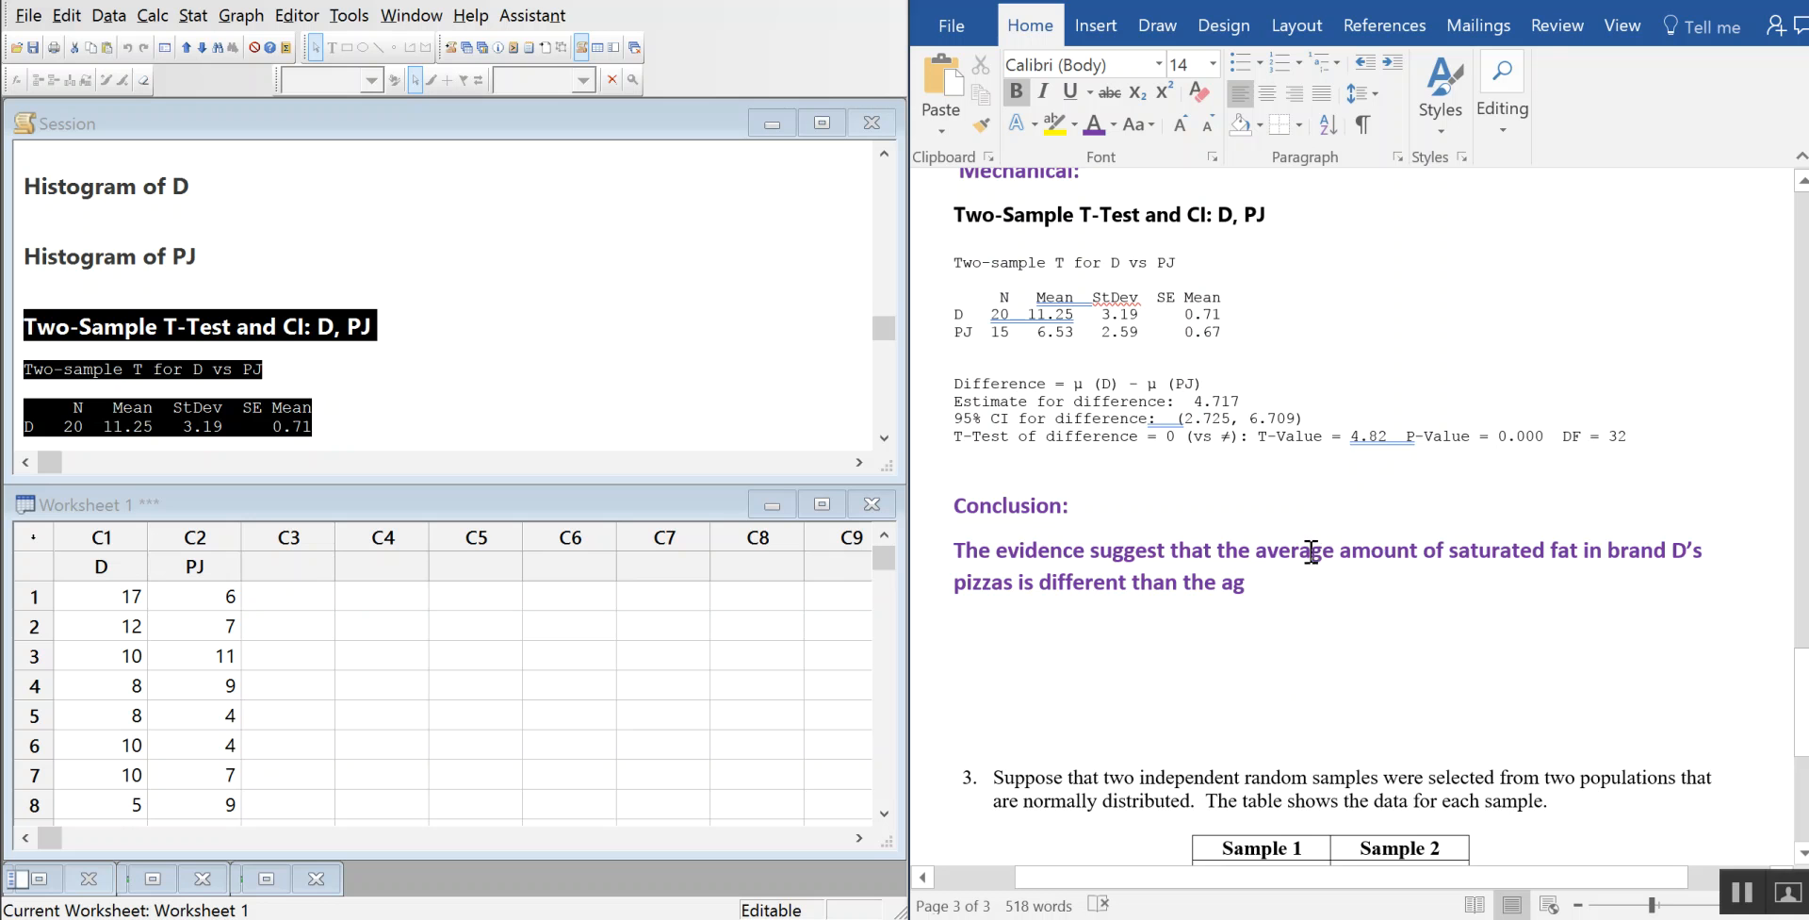
Reuse the phrase "average amount of saturated fat in brand D's" at the sentence's end, changing the brand to "PJ's pizza,".
left_click_drag(1340, 551, 1693, 551)
key("ctrl+c")
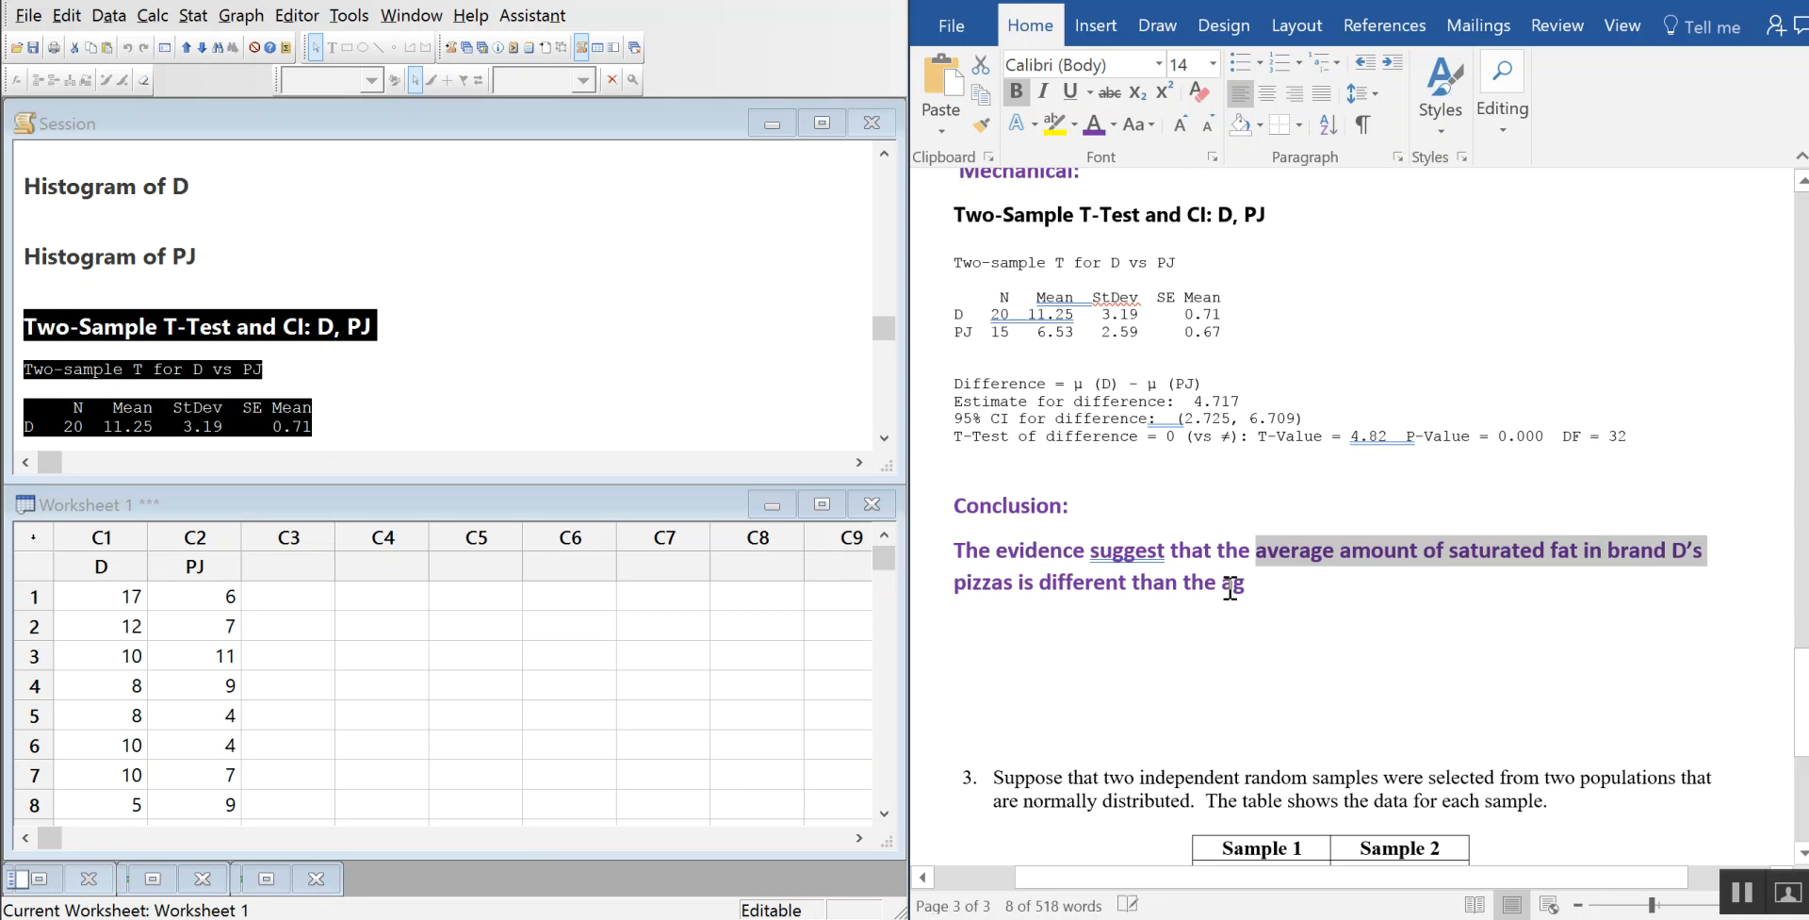
left_click_drag(1227, 588, 1275, 592)
key("ctrl+v")
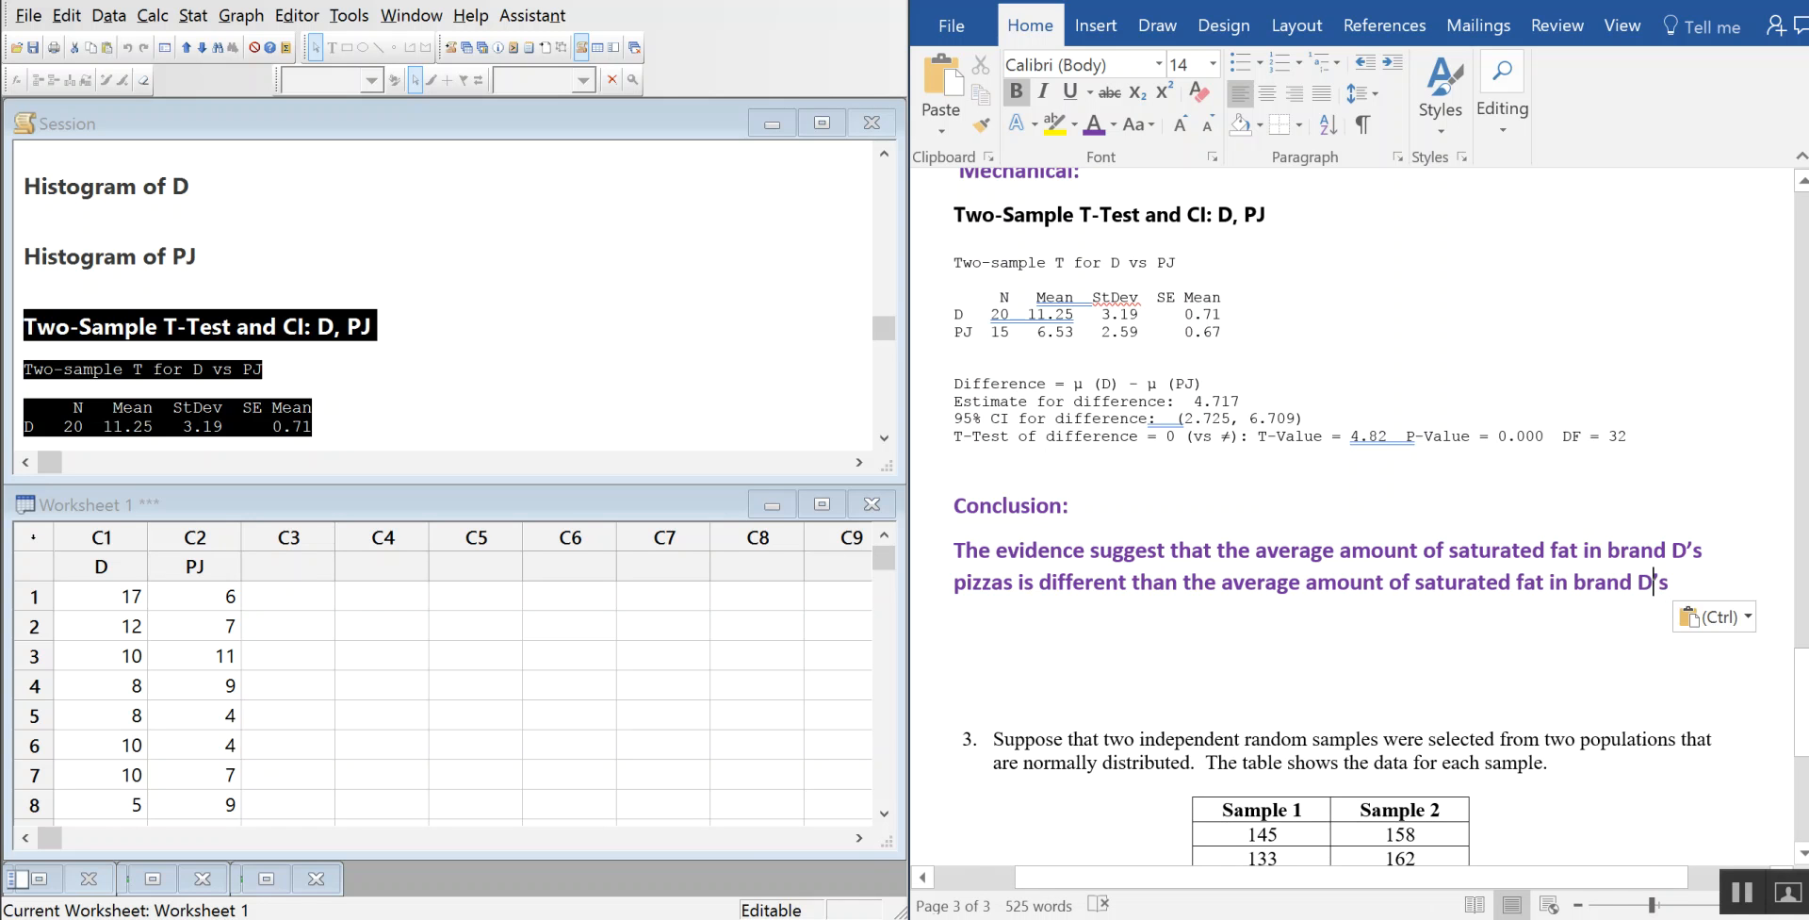
key("BackSpace")
type("PJ’s pizza, ")
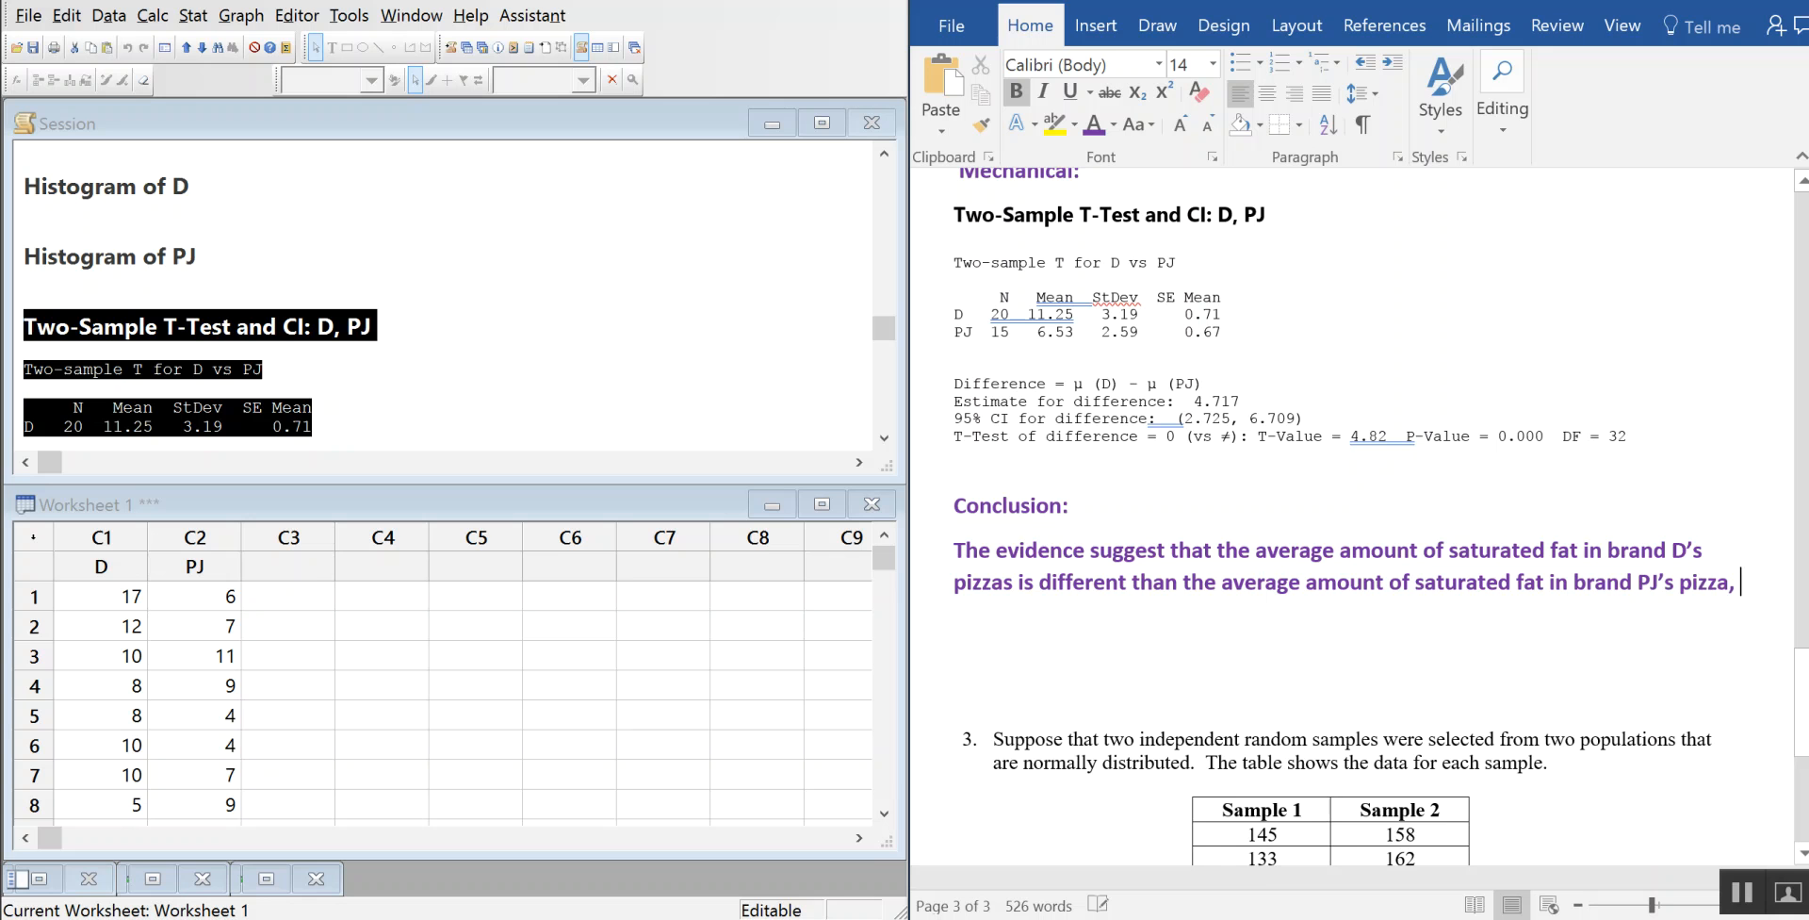
Finish the conclusion with "with a P-value of 0.000." and remove an empty line below it.
type("with a P")
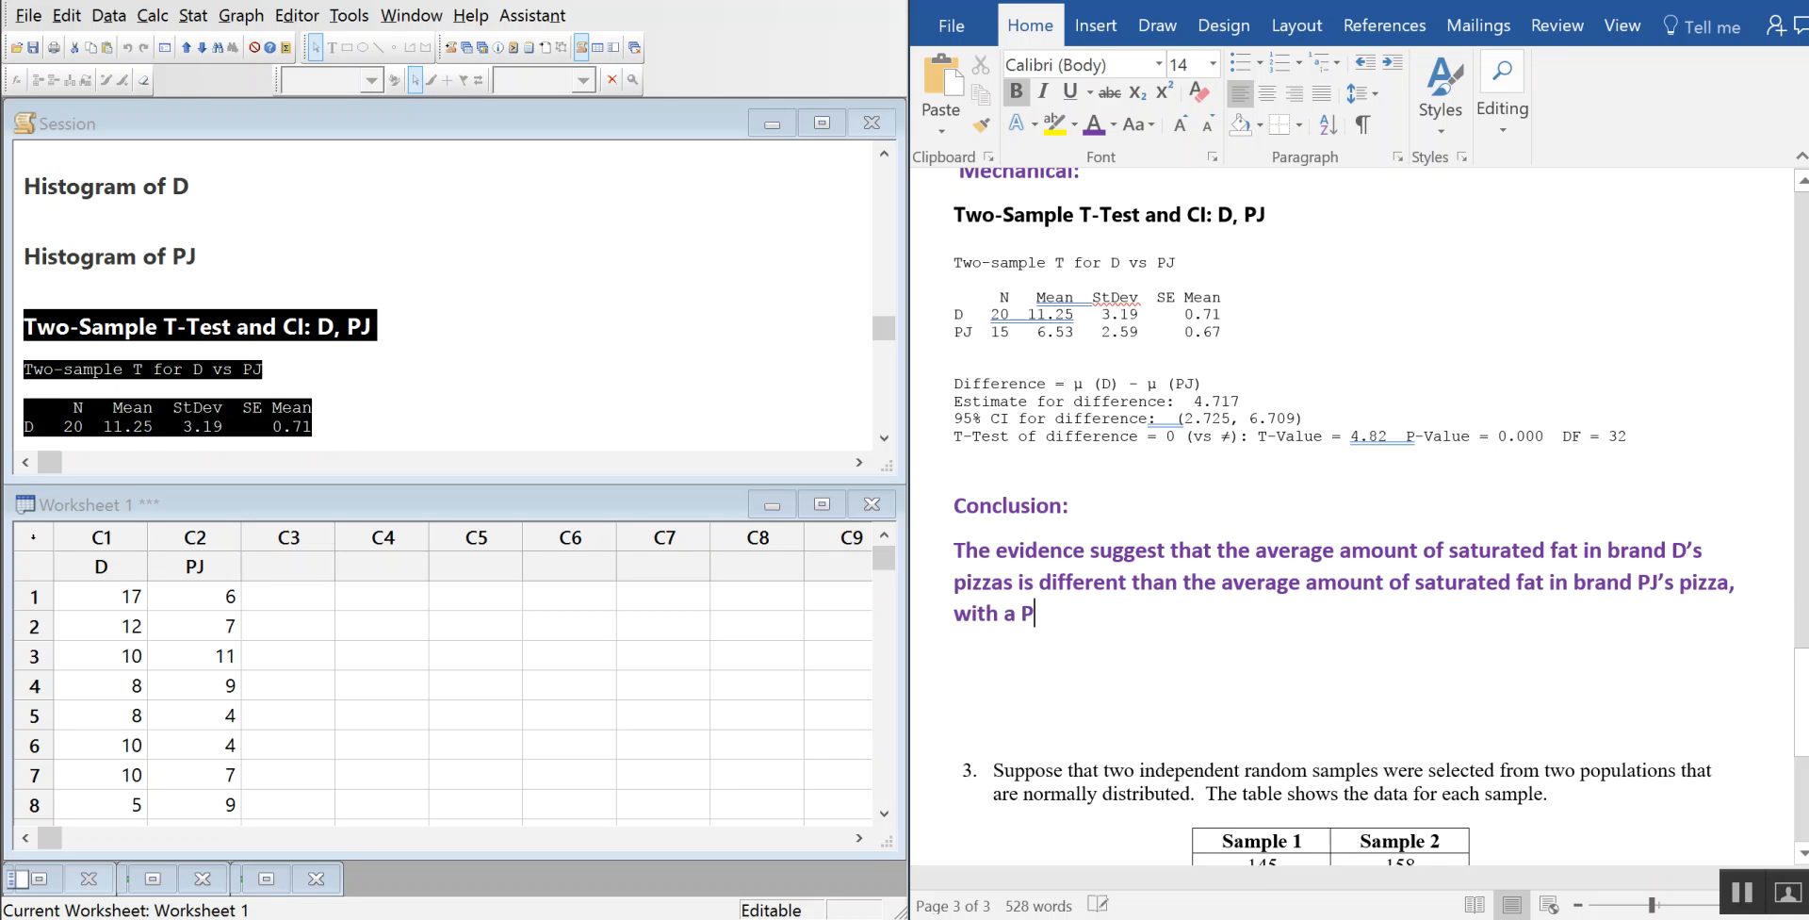
type("-value of 0.000.")
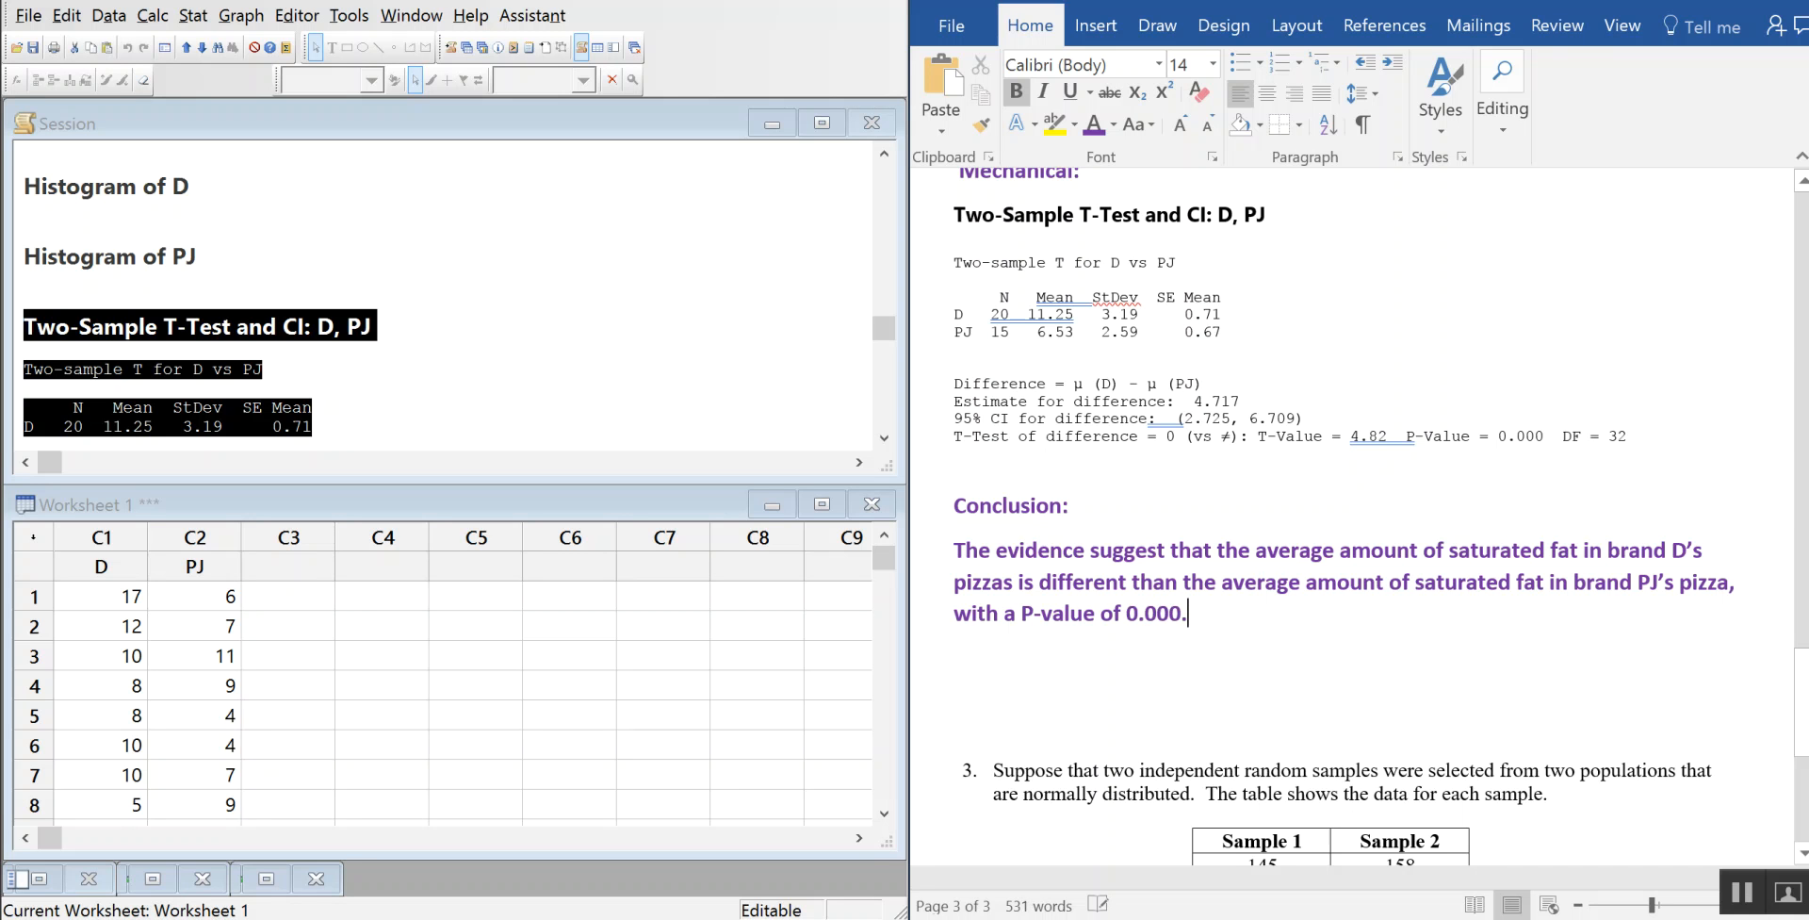
key("Delete")
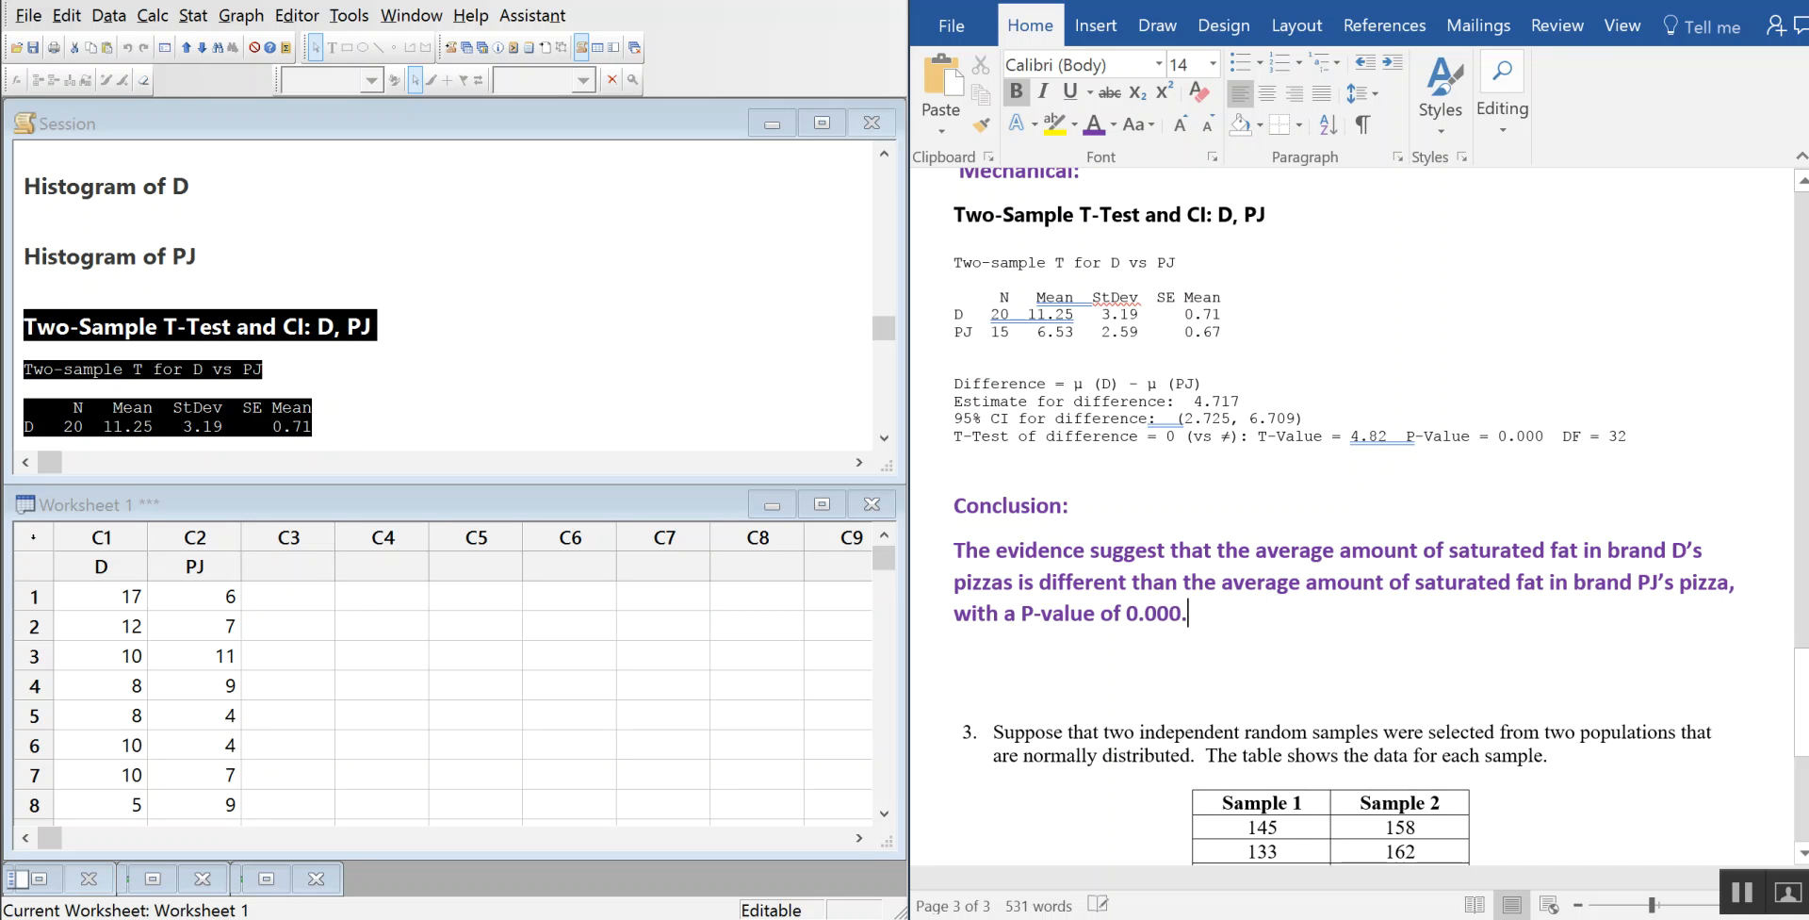